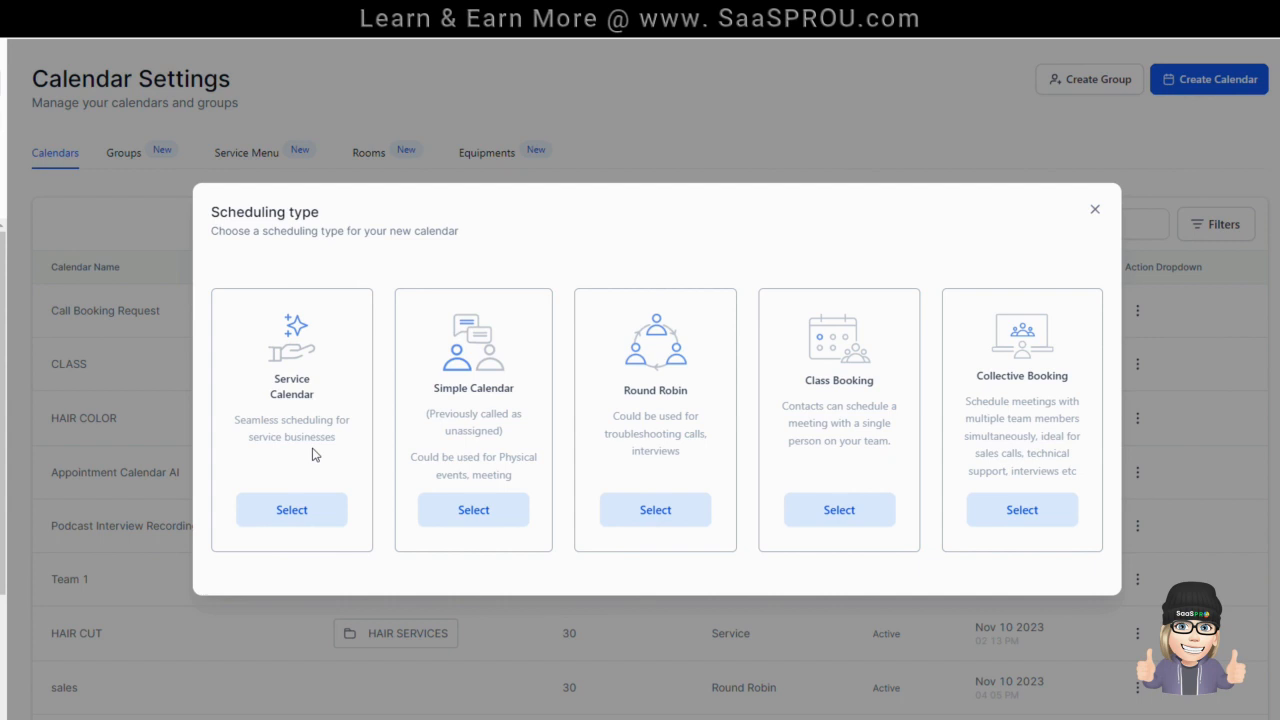
# Close the scheduling type choice and look over the list of existing calendars.
pyautogui.click(1100, 212)
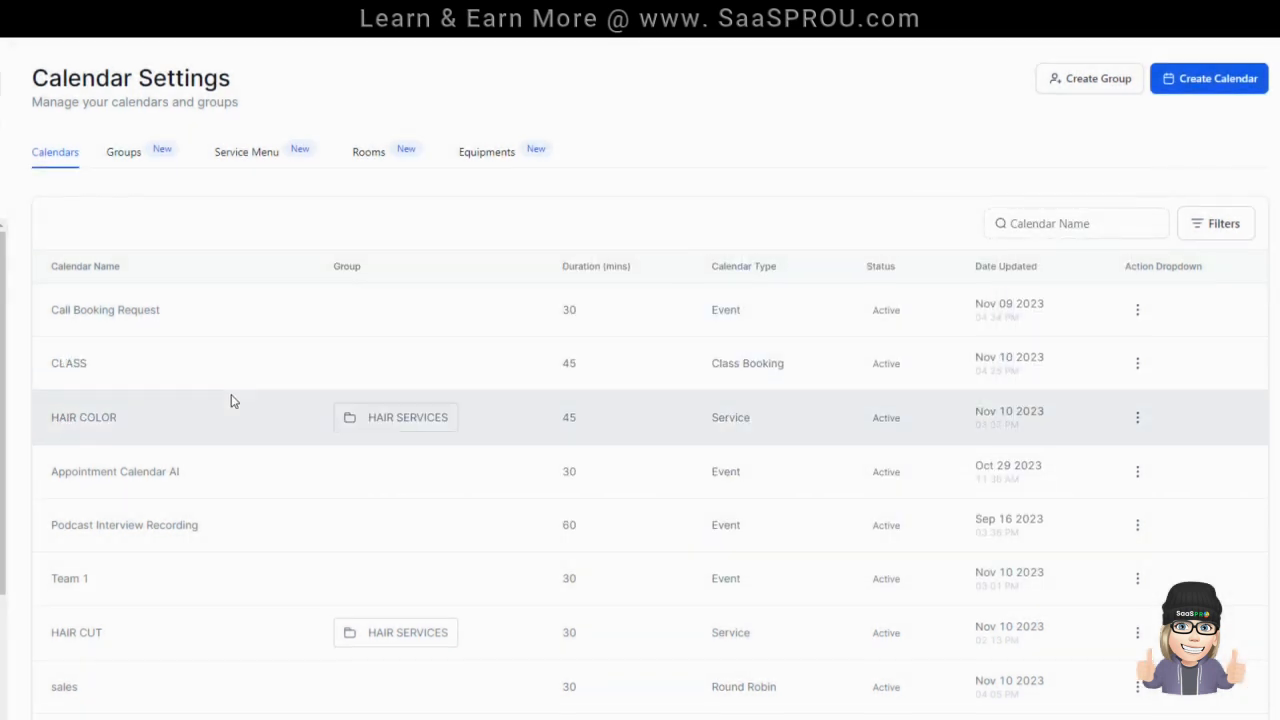
pyautogui.scroll(-1, 140, 387)
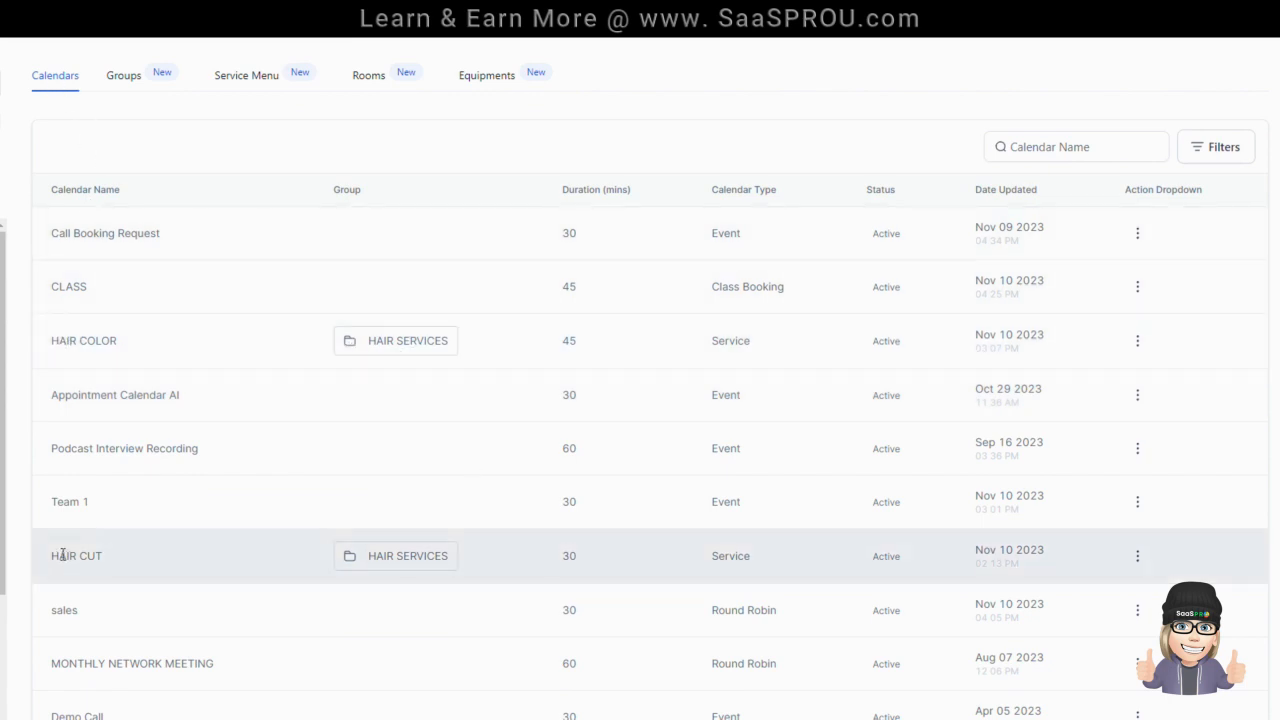
pyautogui.scroll(1, 900, 367)
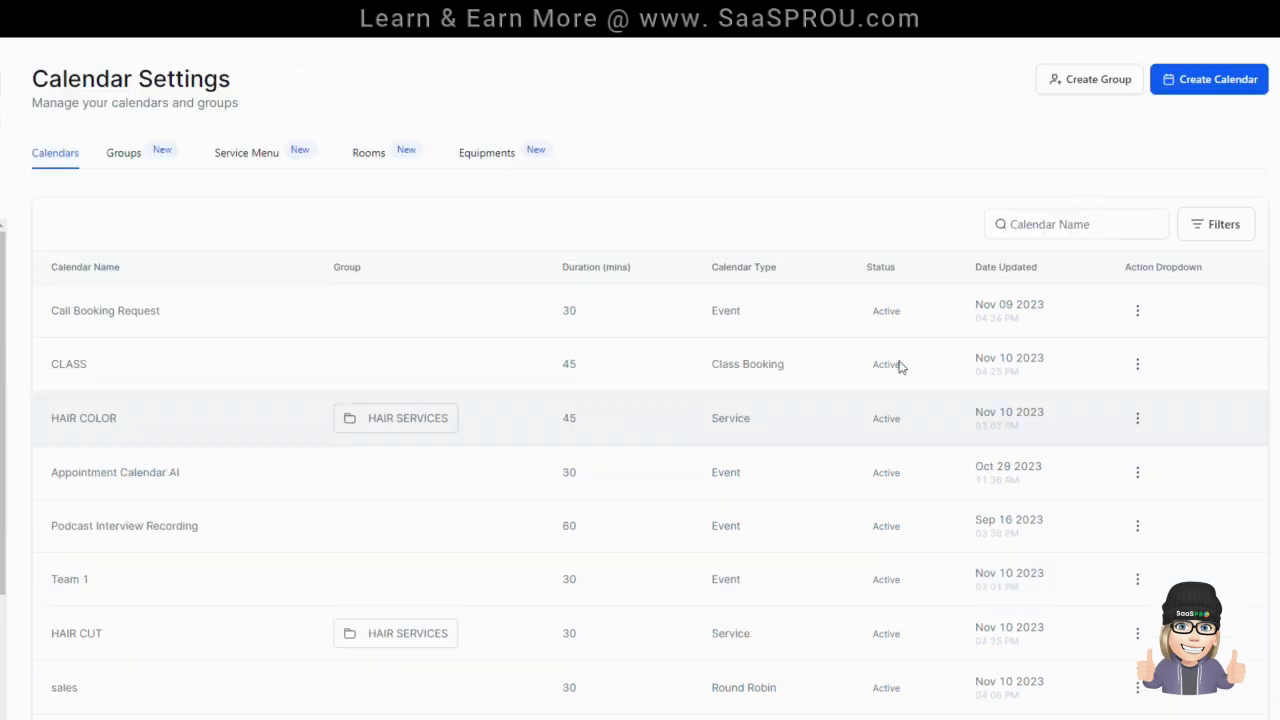
# Create a new calendar of the Service Calendar type and name the service HAIR EXTENTIONS.
pyautogui.click(1210, 82)
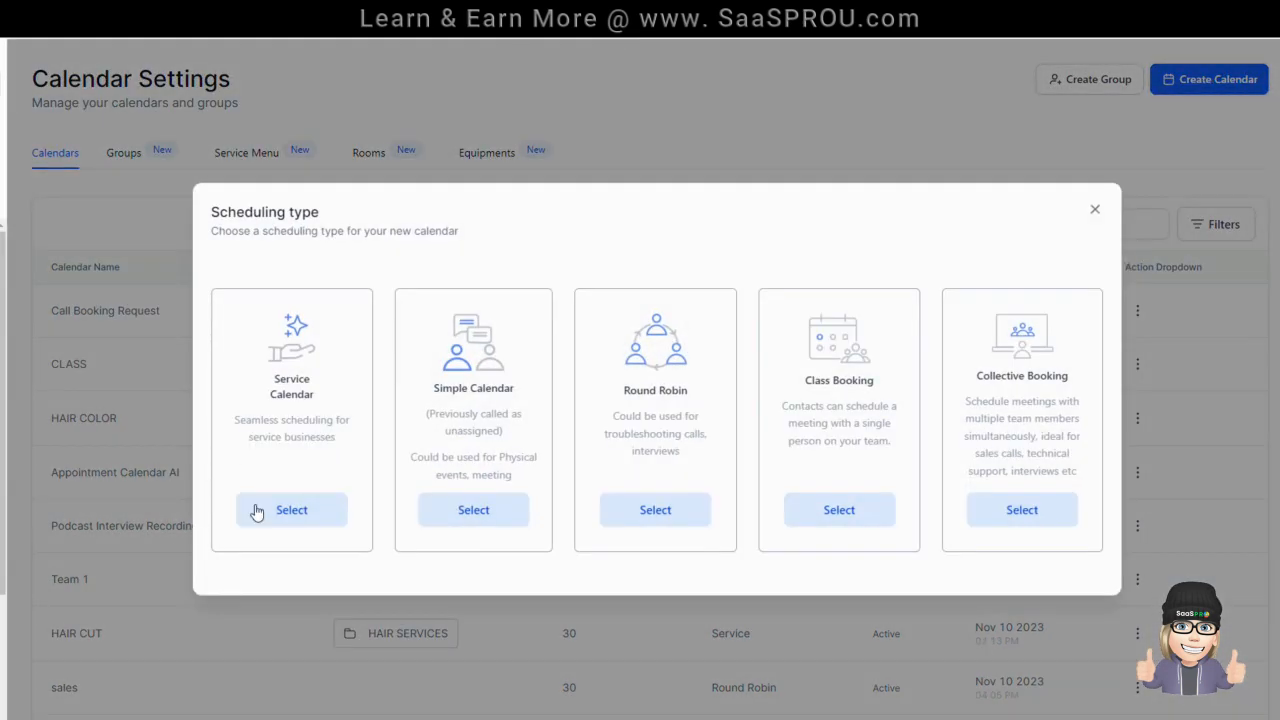
pyautogui.click(291, 510)
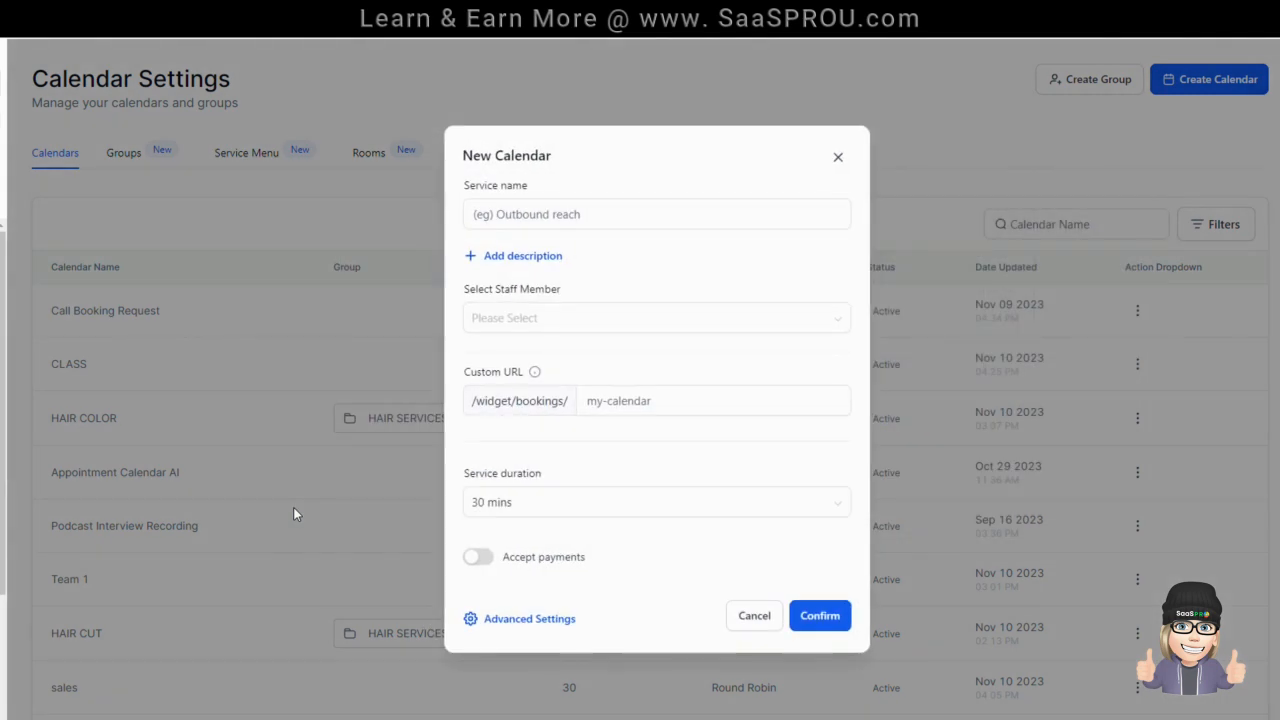
pyautogui.click(510, 216)
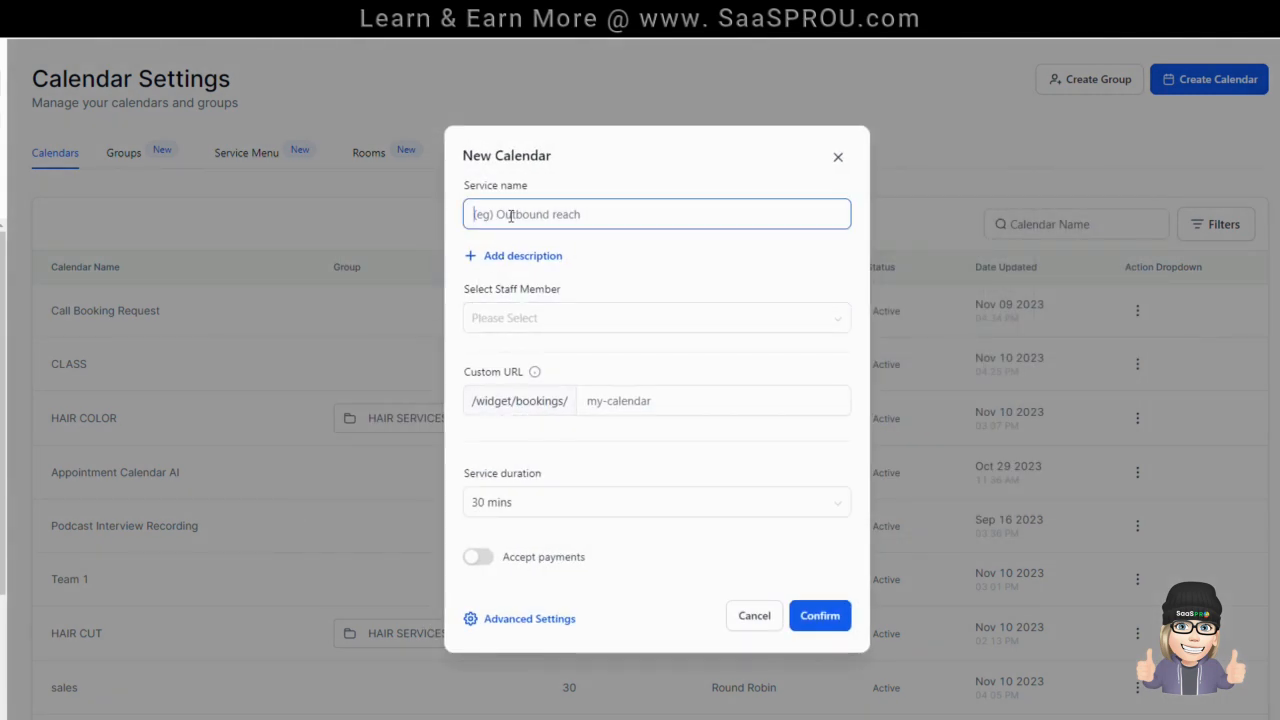
pyautogui.write('H')
pyautogui.write('AIR EXTENTIONS')
# Assign DEMO USER and DEMO USER2 as the staff members of the new calendar.
pyautogui.click(569, 317)
pyautogui.click(533, 352)
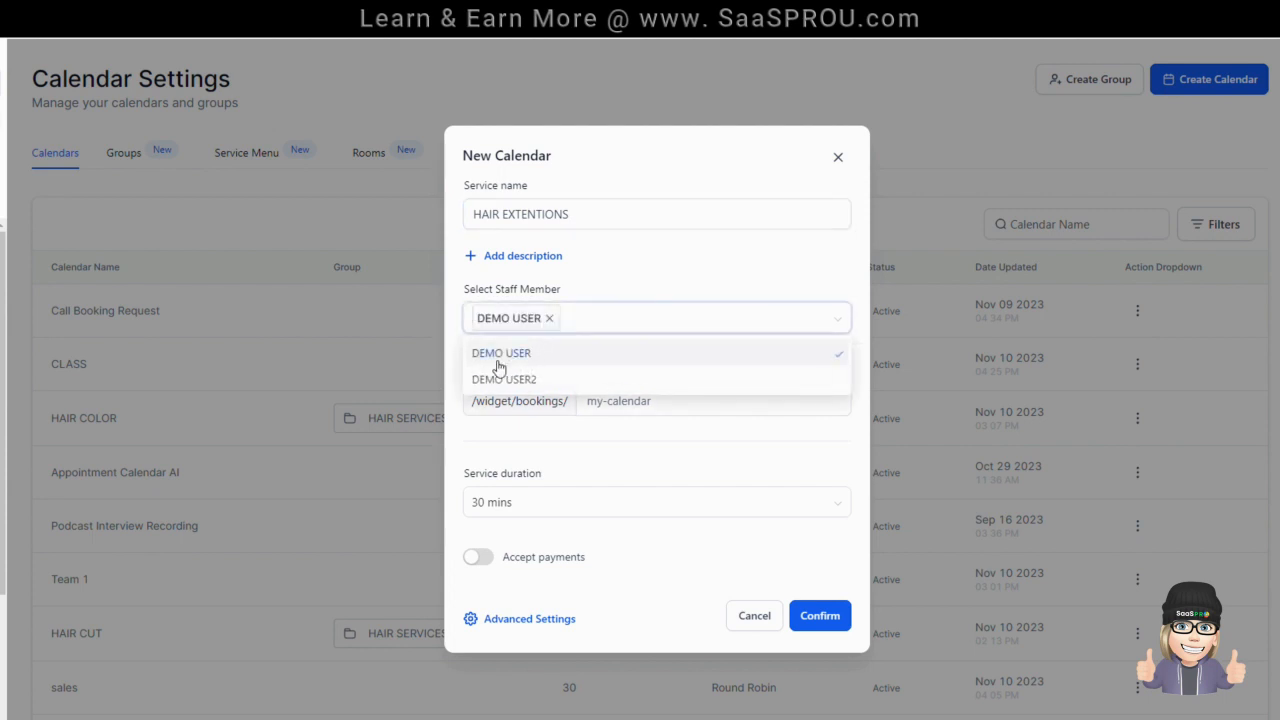
pyautogui.click(512, 380)
pyautogui.click(578, 258)
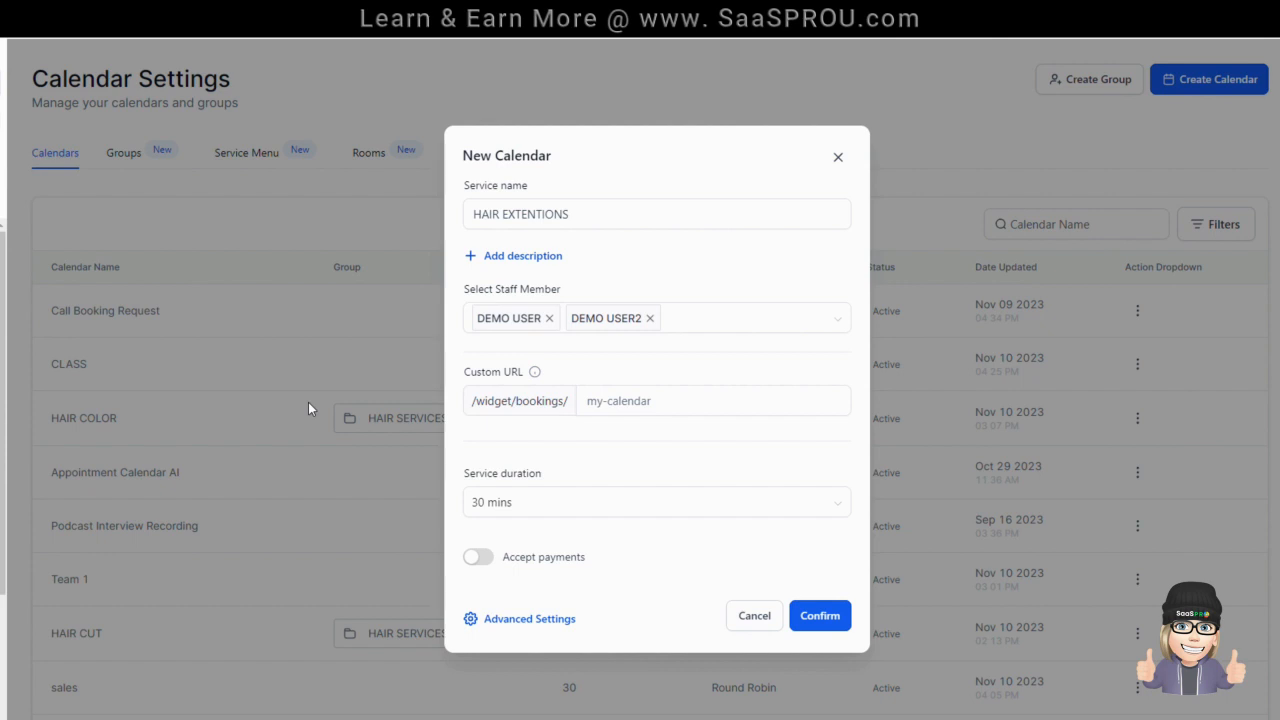
# Set the calendar's custom URL ending to "extention" and go on to its advanced settings.
pyautogui.click(612, 408)
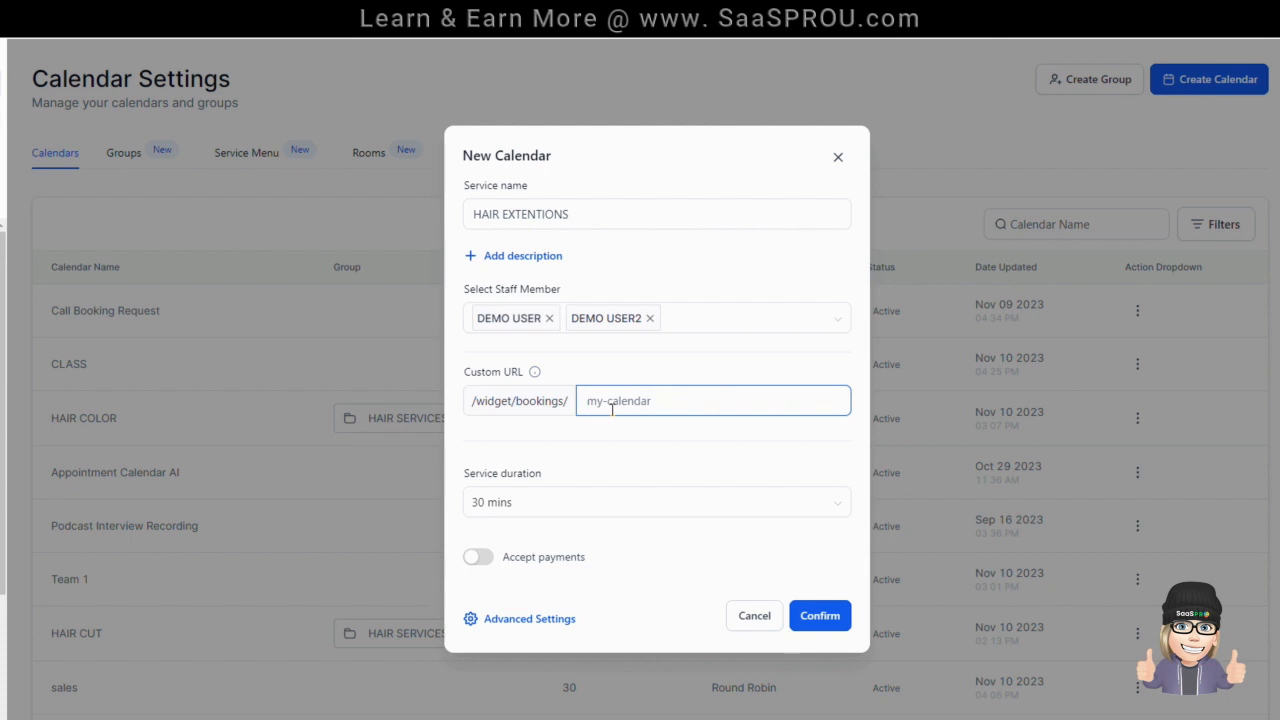
pyautogui.write('extentions')
pyautogui.moveTo(612, 409); pyautogui.dragTo(548, 405)
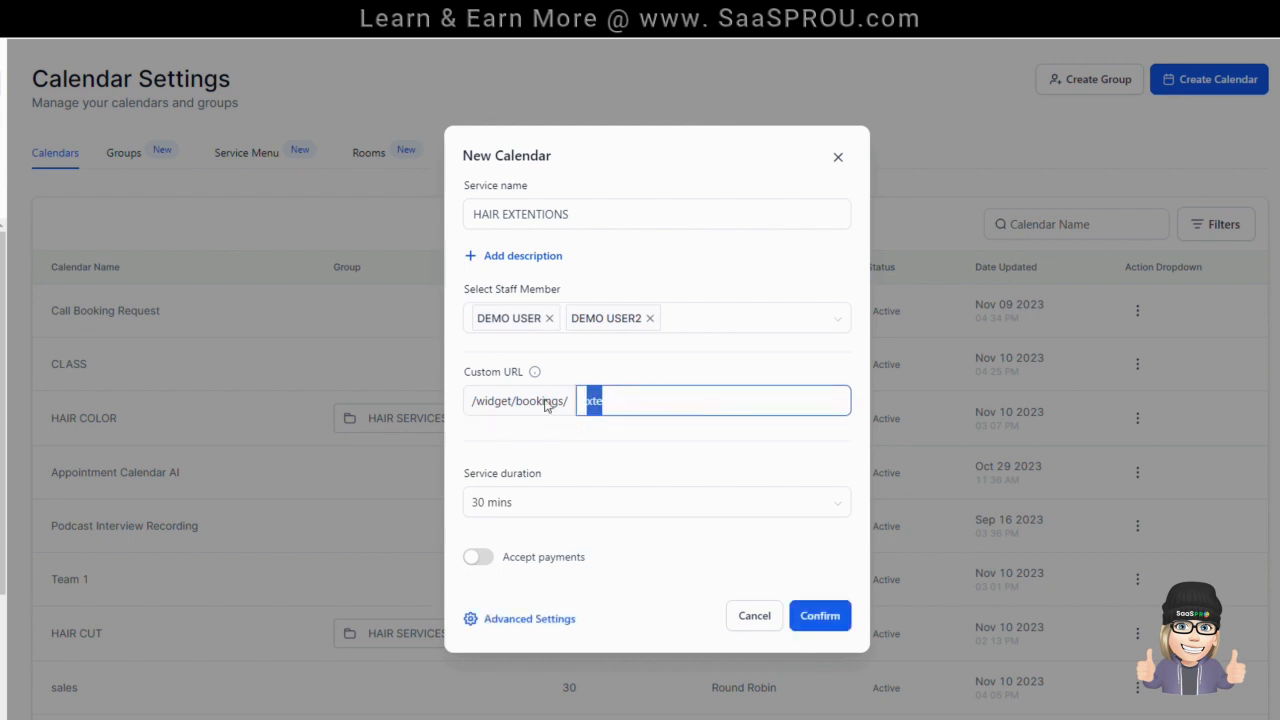
pyautogui.write('ext')
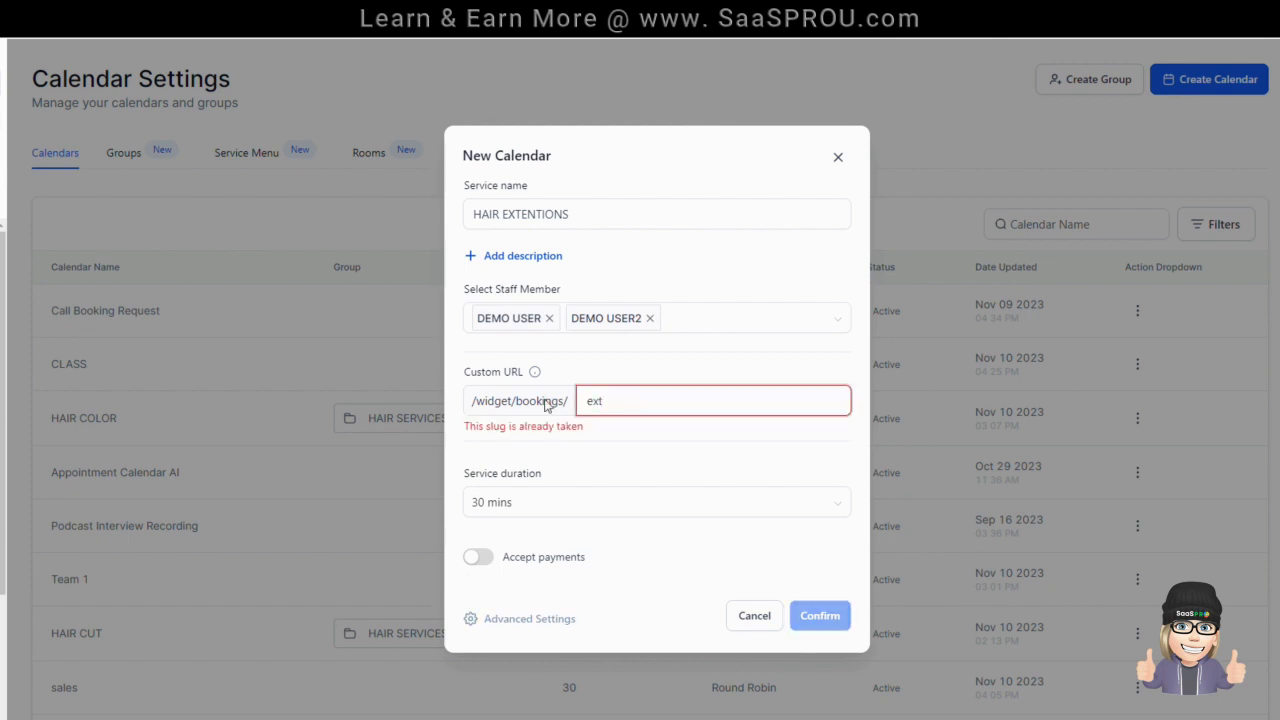
pyautogui.write('ention')
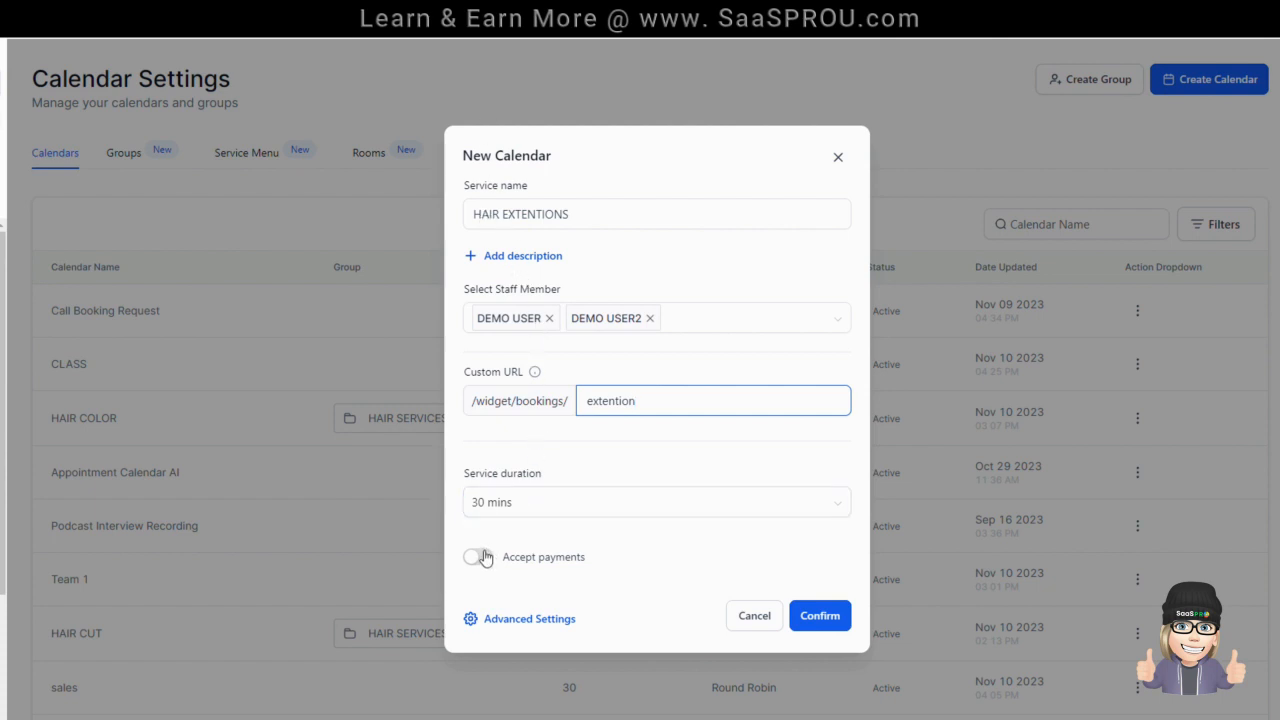
pyautogui.click(820, 620)
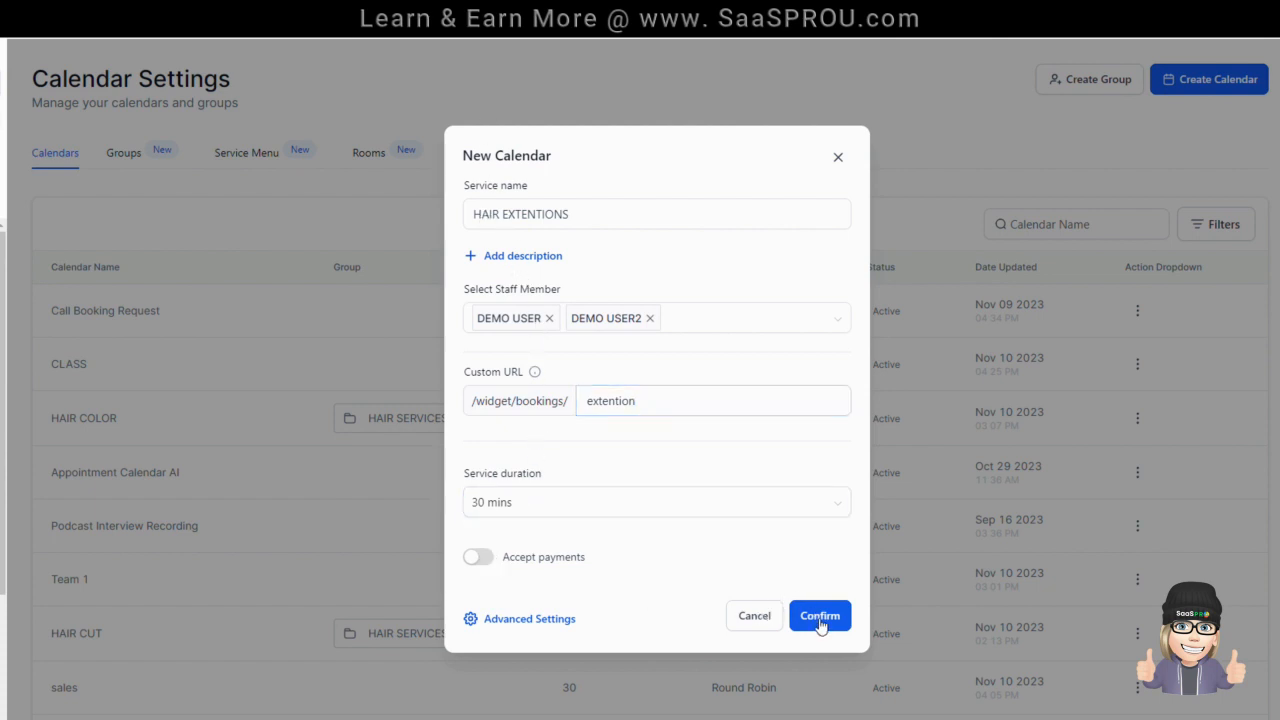
pyautogui.click(530, 619)
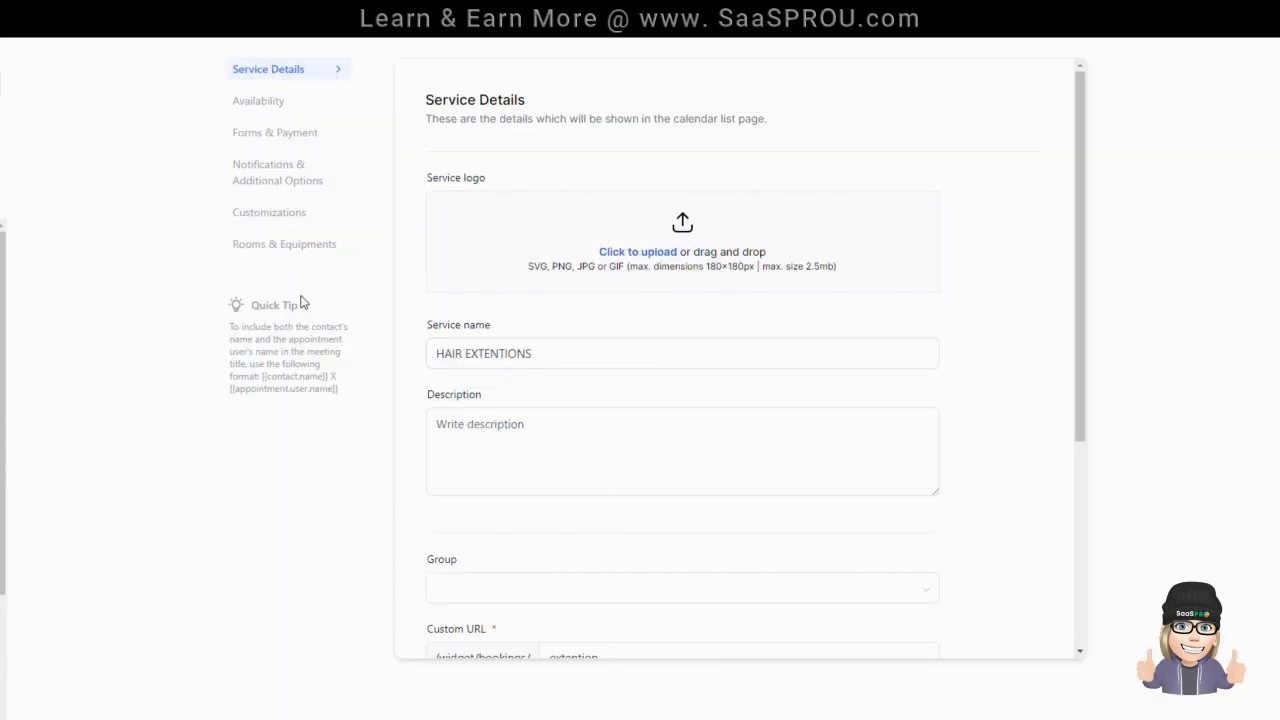
pyautogui.click(652, 255)
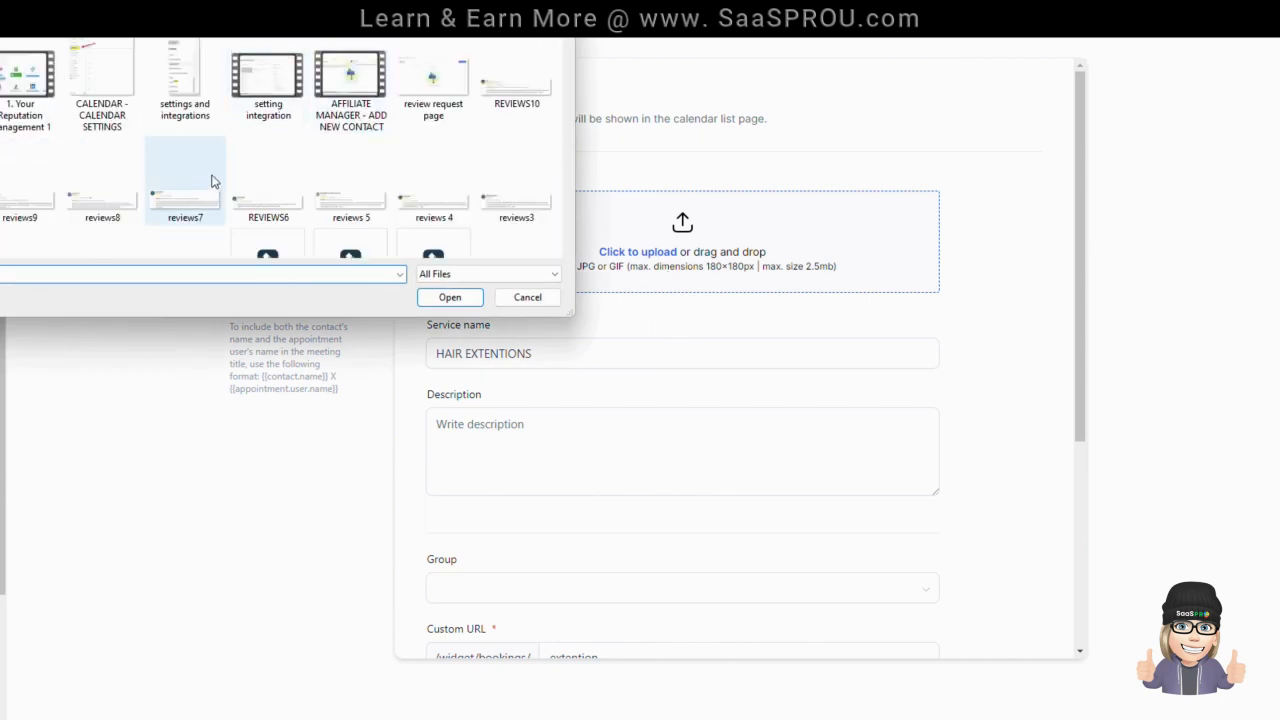
pyautogui.scroll(-5, 211, 181)
pyautogui.click(527, 297)
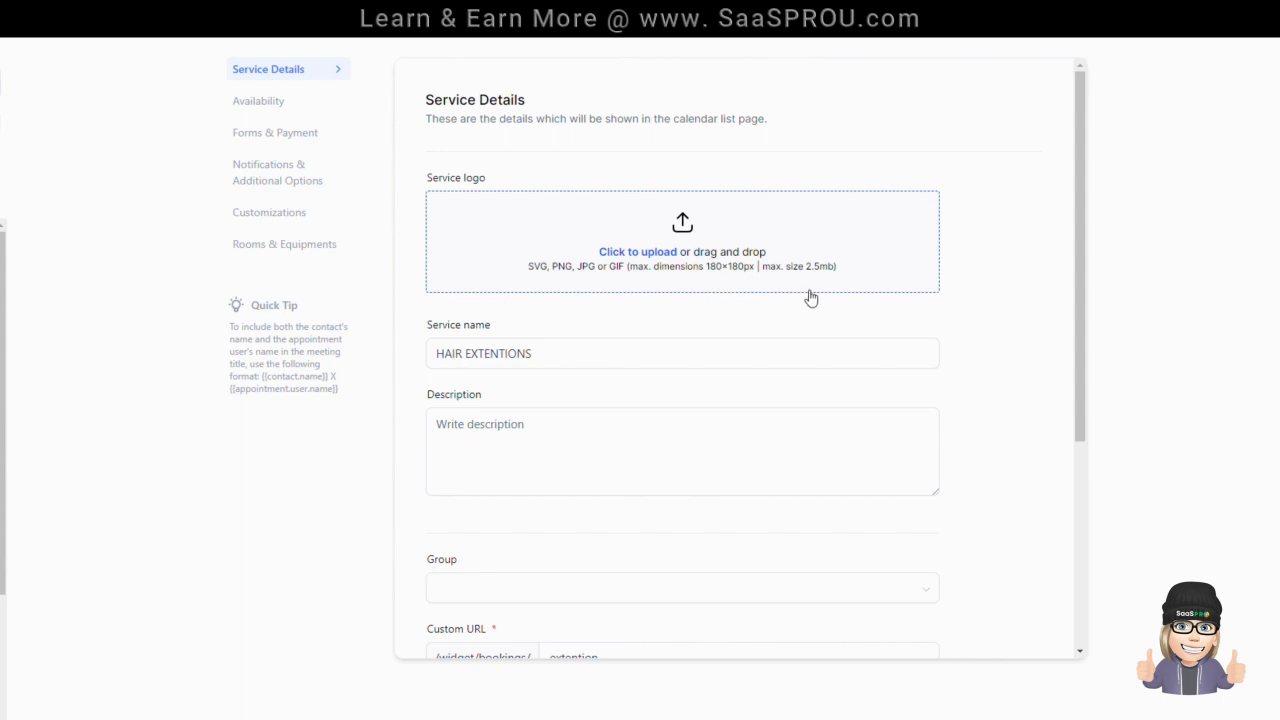
pyautogui.moveTo(849, 283); pyautogui.dragTo(586, 257)
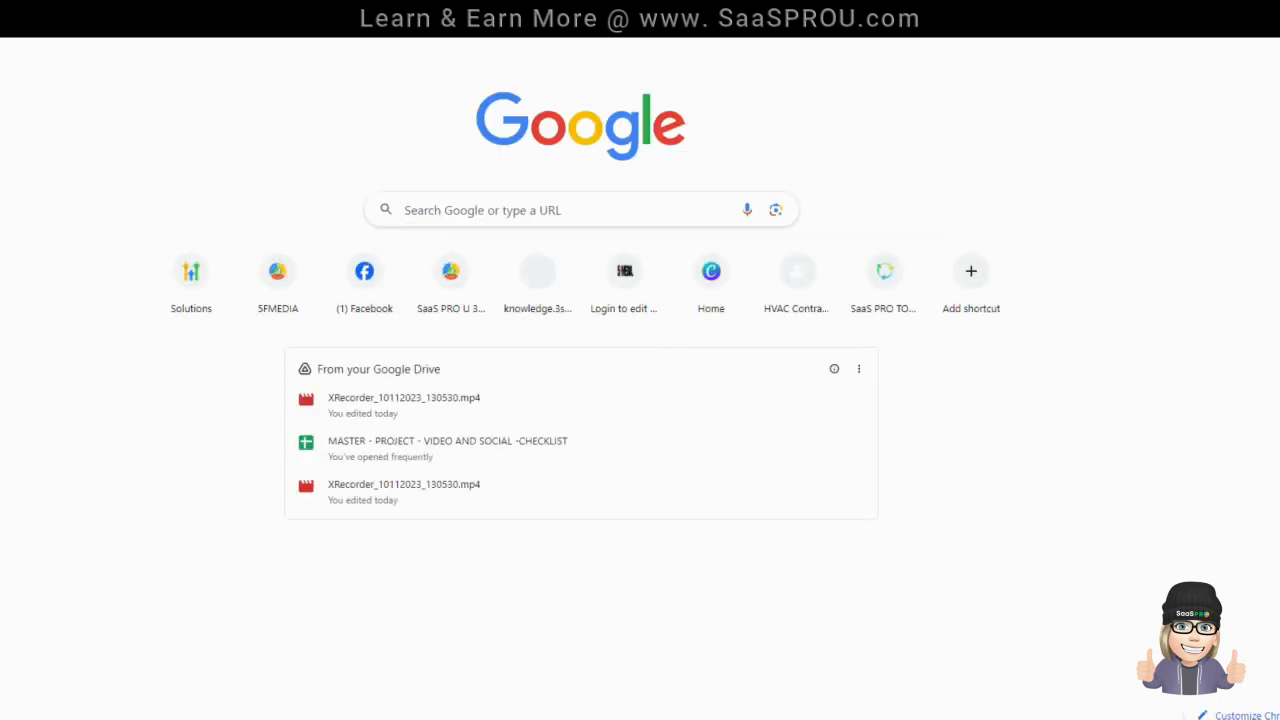
# Switch to Canva in a new browser tab and create a custom-size design of 180 × 180 px.
pyautogui.write('canva')
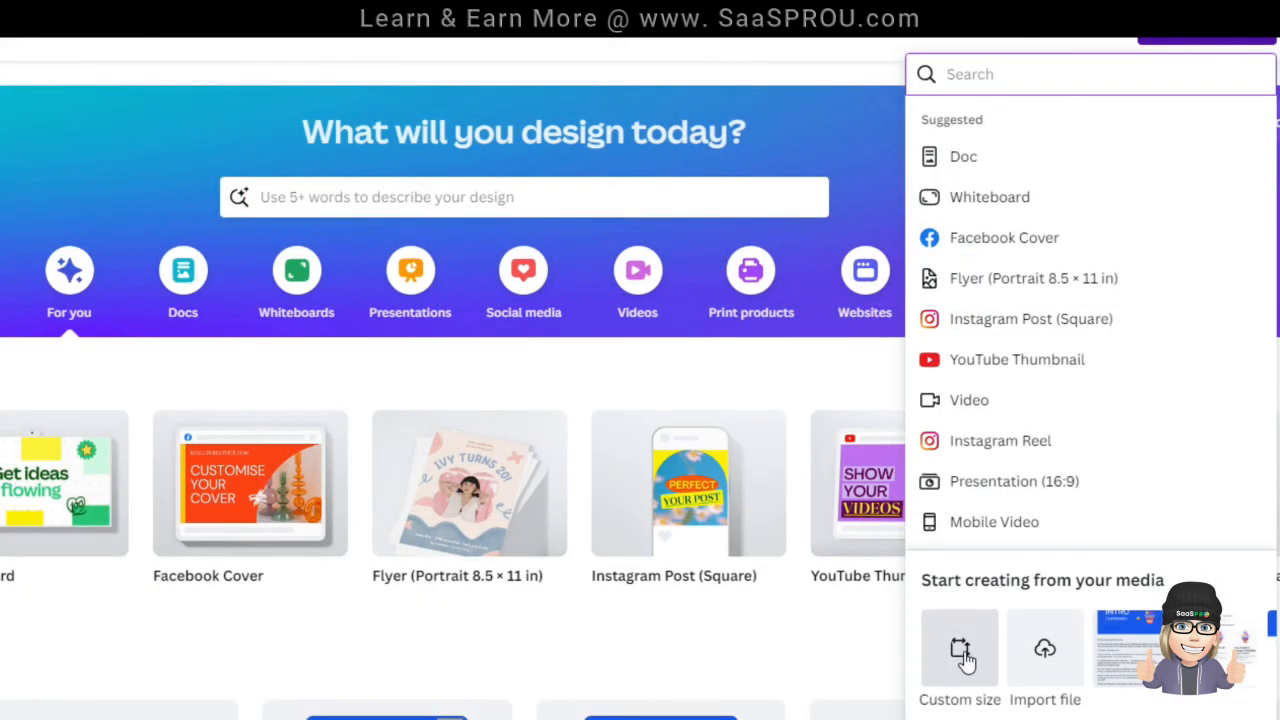
pyautogui.click(960, 650)
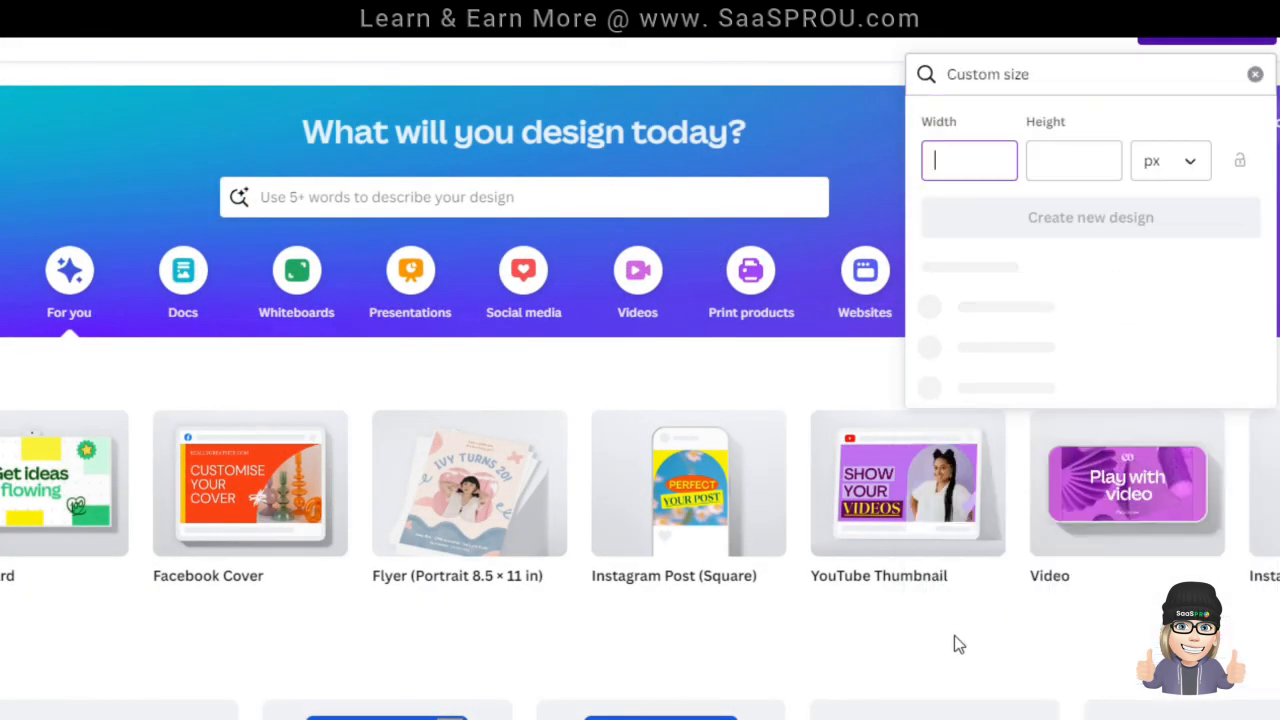
pyautogui.write('180')
pyautogui.click(1035, 157)
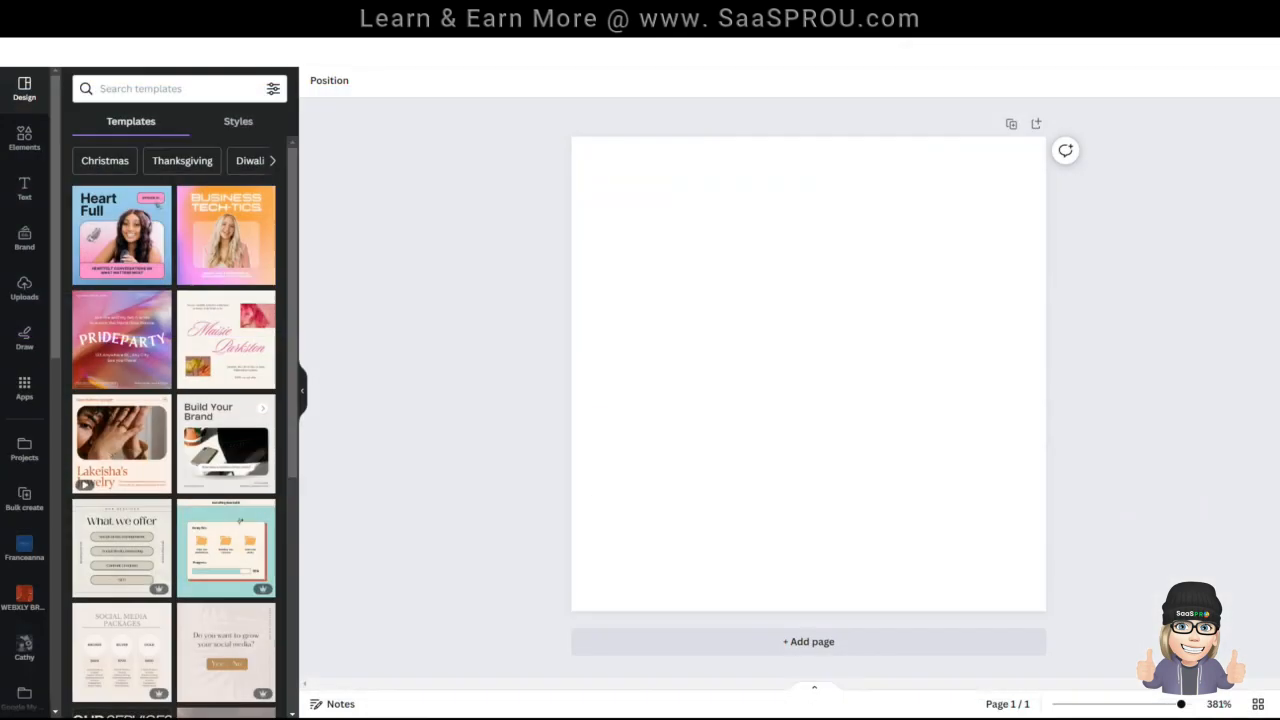
# Search the elements for "haircut" and fill the first page with the photo of scissors cutting blonde hair.
pyautogui.click(116, 92)
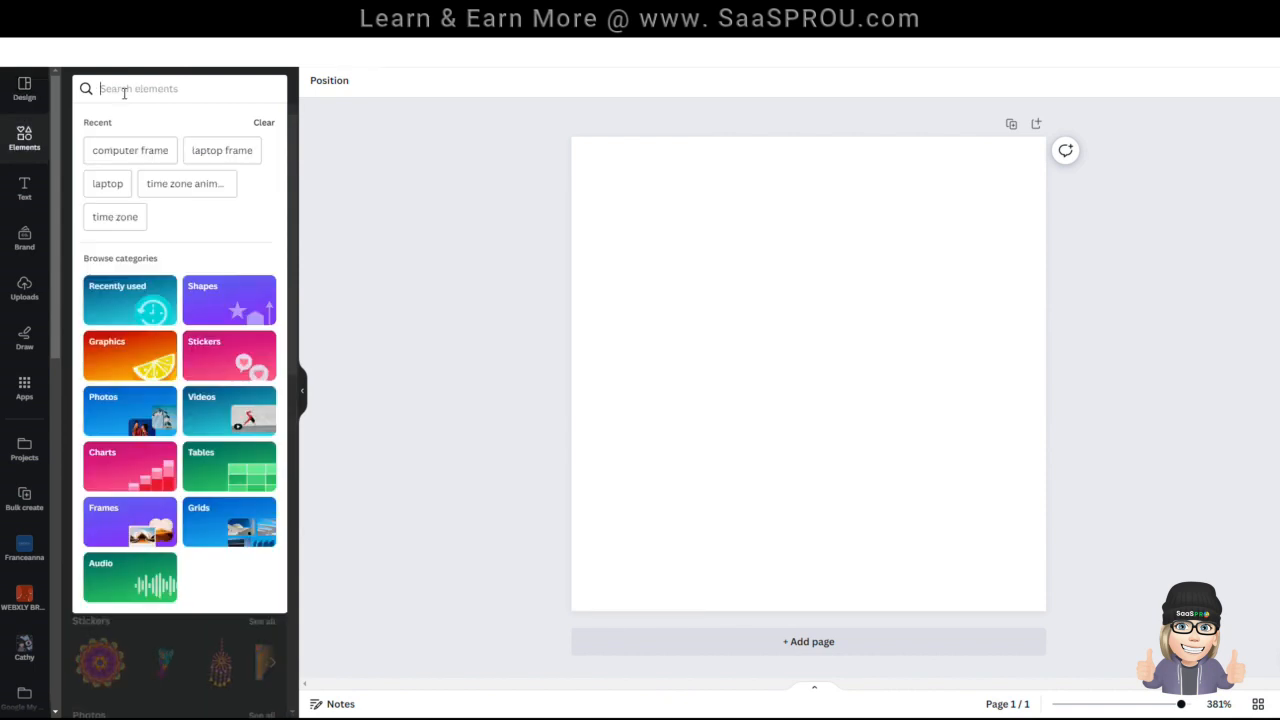
pyautogui.click(121, 89)
pyautogui.write('hair')
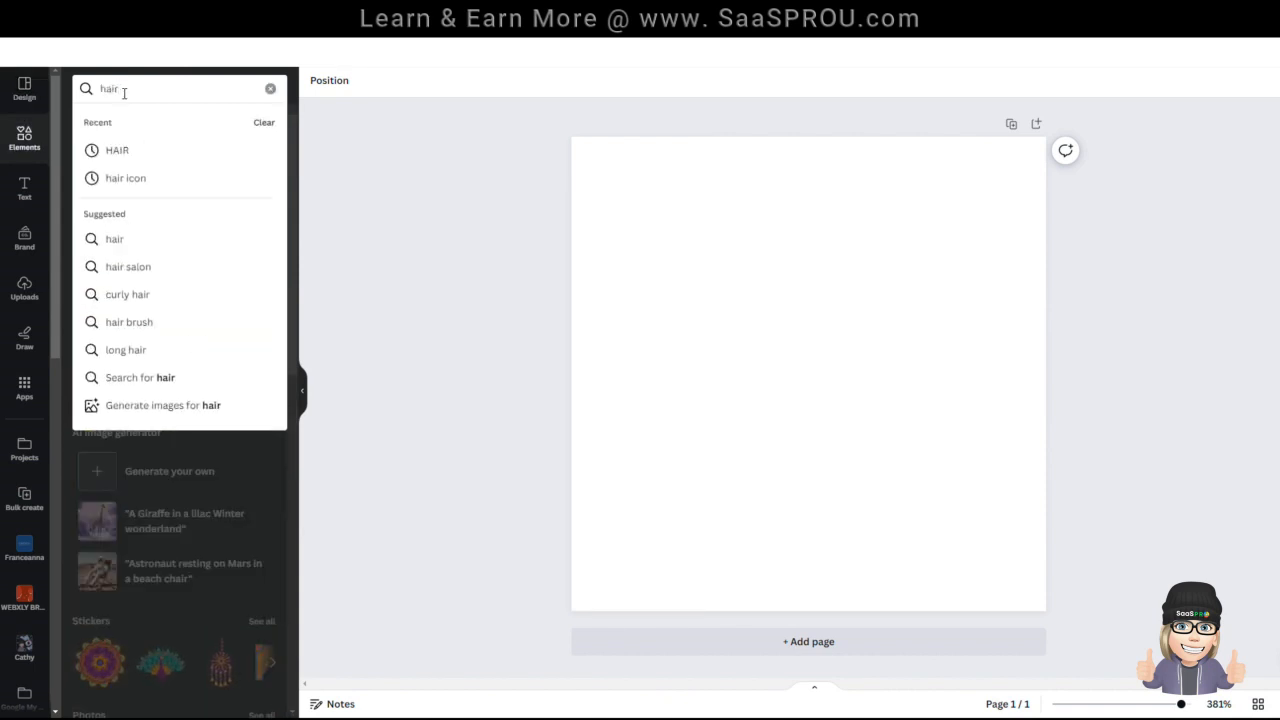
pyautogui.write('cut')
pyautogui.press('Return')
pyautogui.moveTo(110, 334); pyautogui.dragTo(588, 247)
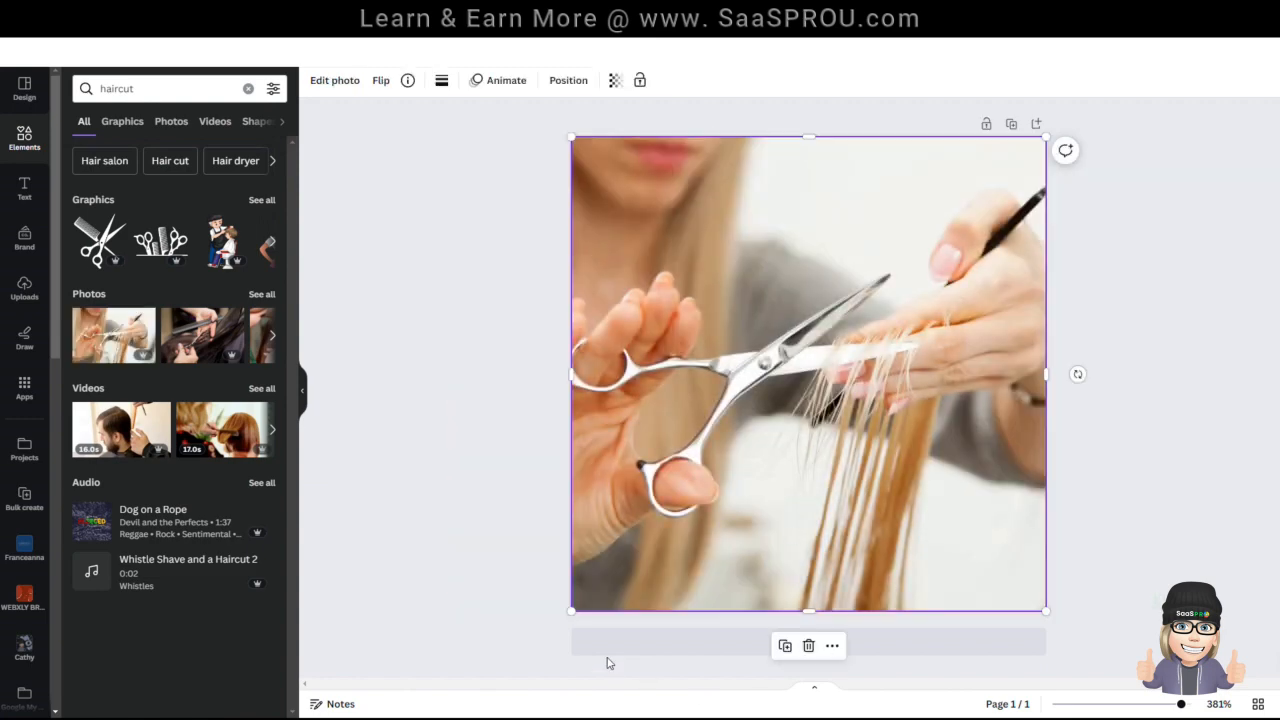
# Add a second page and fill it with a photo of multicoloured hair strands.
pyautogui.click(762, 673)
pyautogui.click(723, 641)
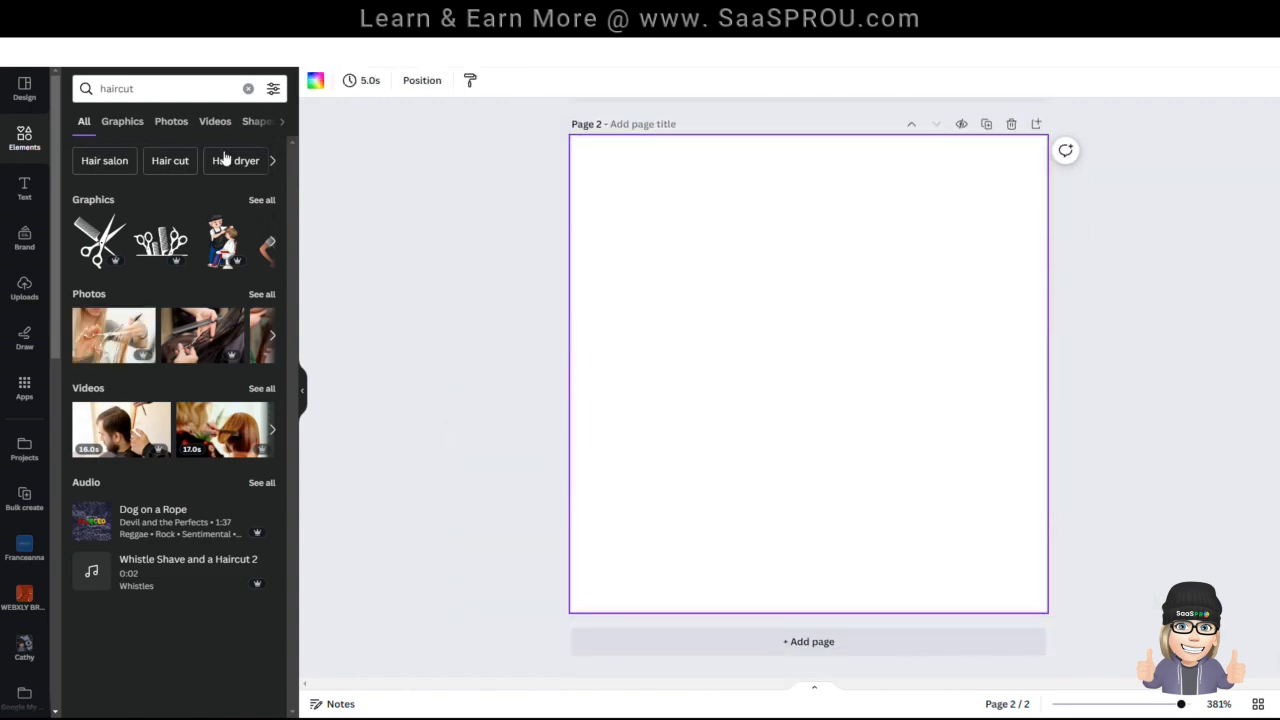
pyautogui.click(144, 92)
# Search for "hair extensions" and enlarge the photo of extensions being applied until it covers the third page.
pyautogui.moveTo(141, 91); pyautogui.dragTo(118, 91)
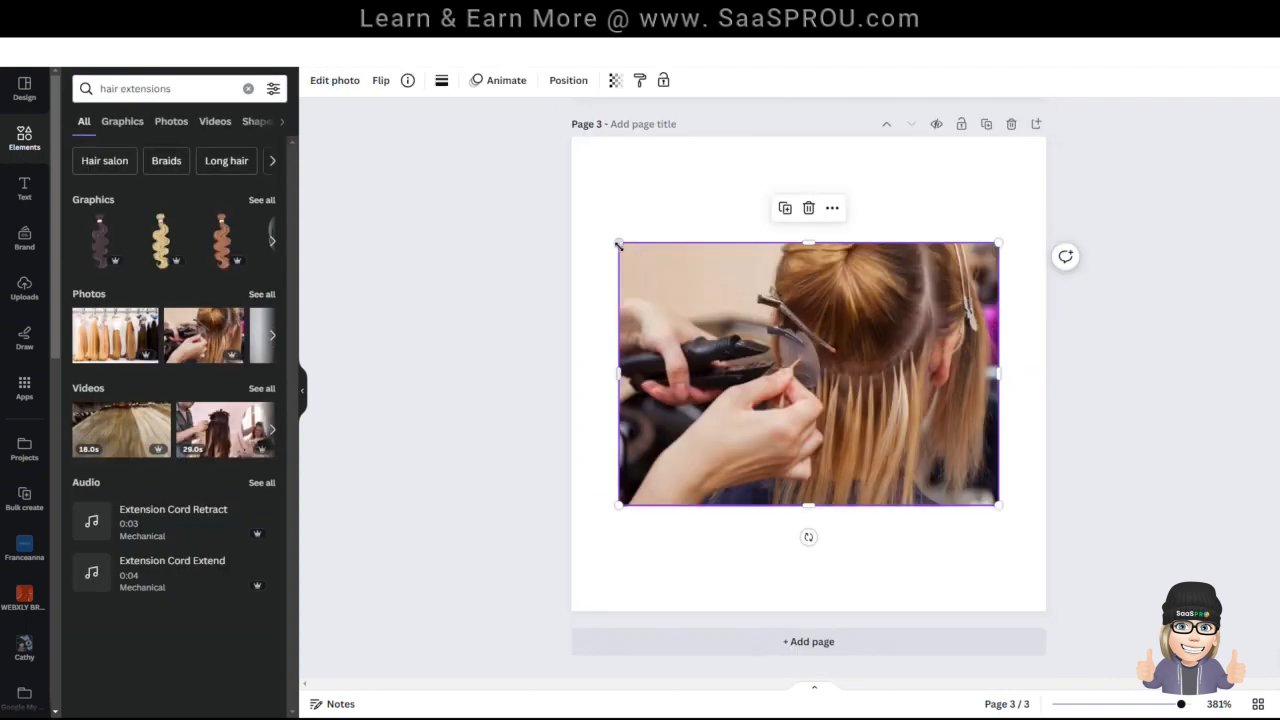
pyautogui.moveTo(617, 244); pyautogui.dragTo(540, 200)
pyautogui.moveTo(773, 192); pyautogui.dragTo(777, 127)
# Download all three pages of the design as PNG images at 180 × 180 px.
pyautogui.scroll(10, 511, 406)
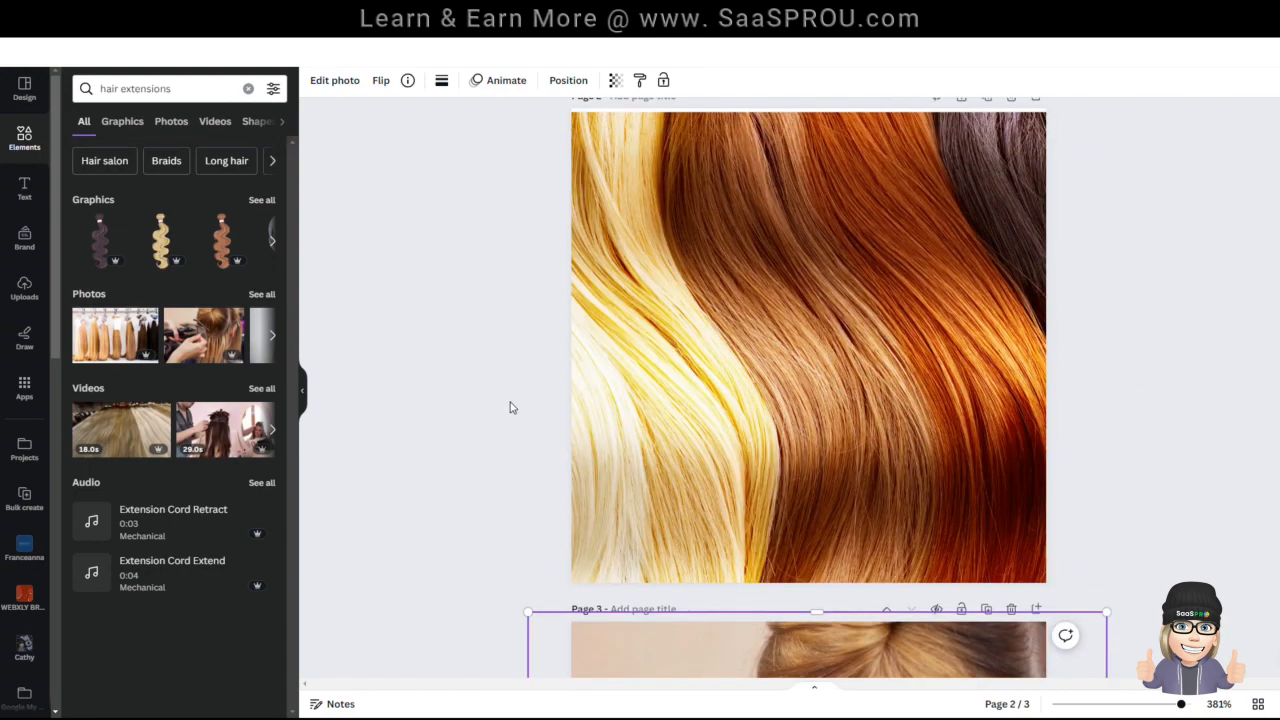
pyautogui.scroll(2, 519, 406)
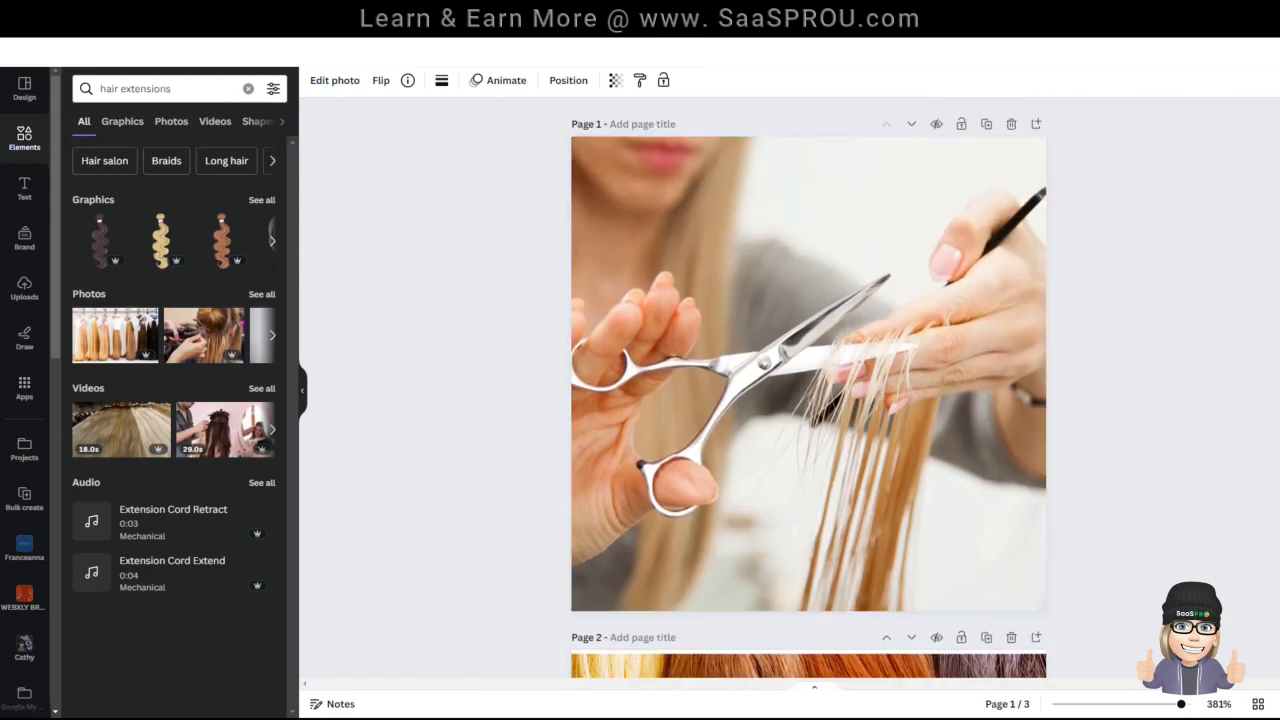
pyautogui.click(1264, 52)
pyautogui.click(1157, 402)
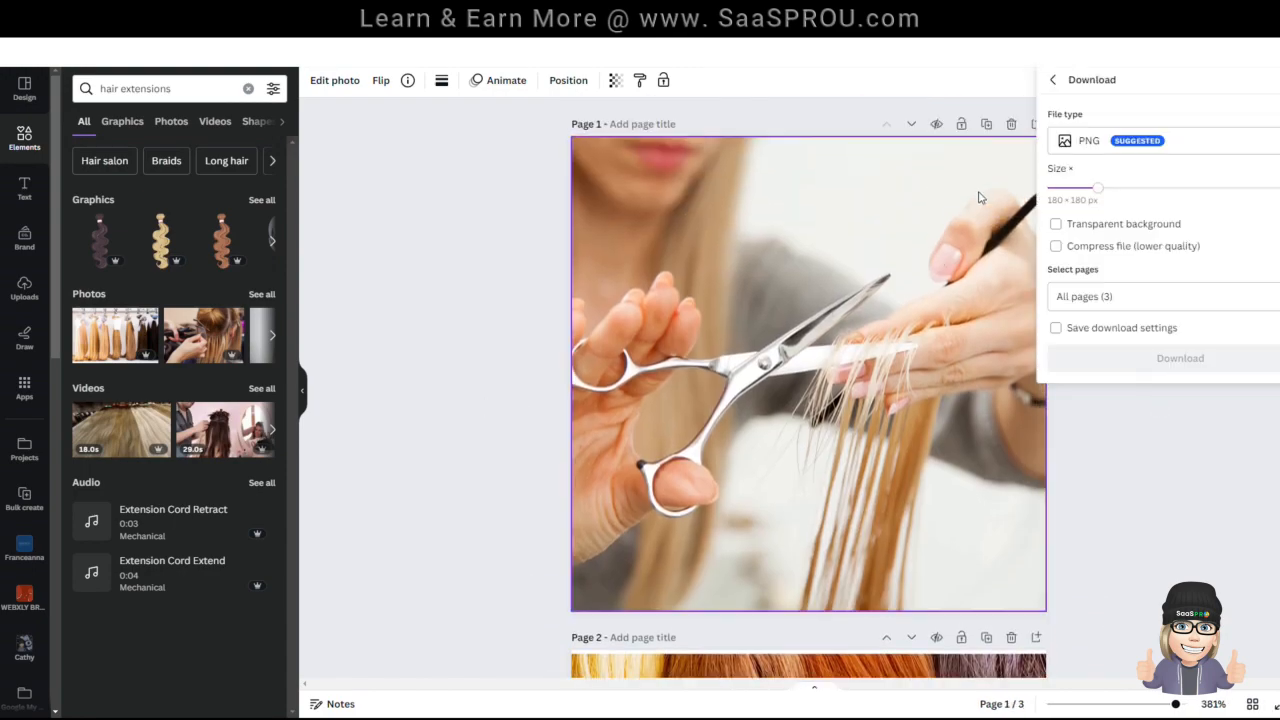
pyautogui.click(1178, 357)
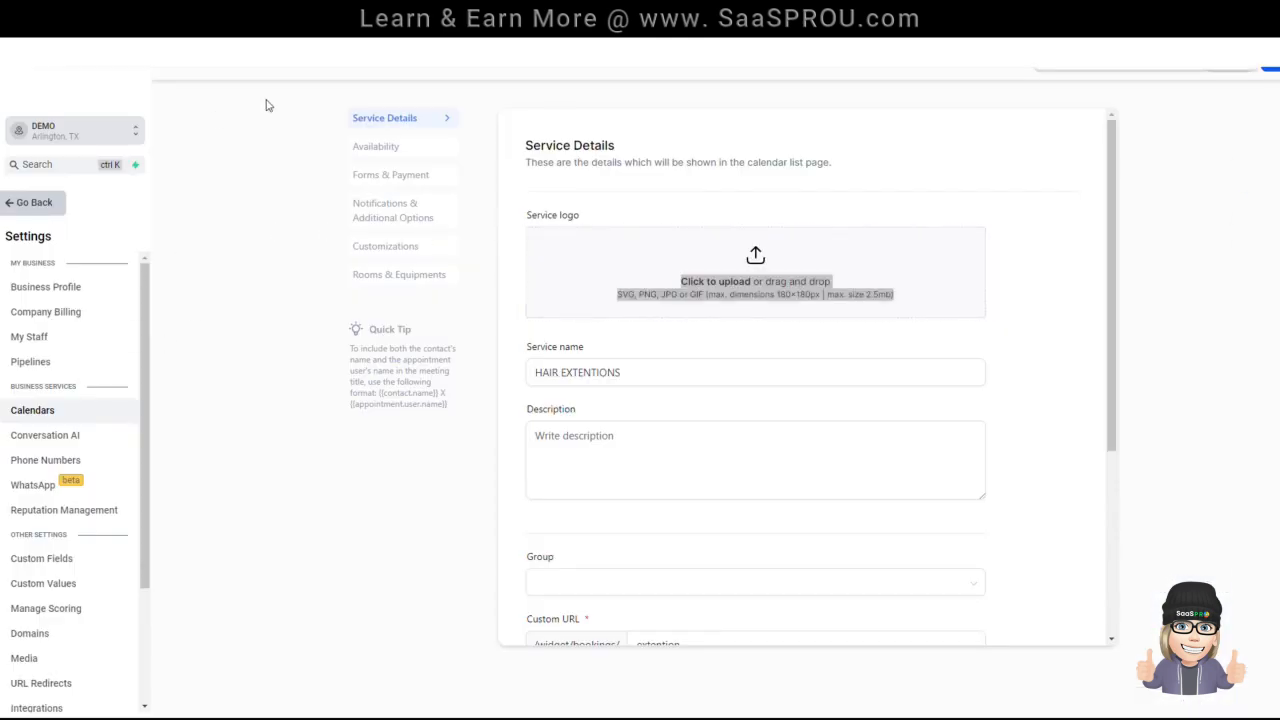
# Back in the calendar settings, upload image 3 as the HAIR EXTENTIONS service logo, save it and close the calendar.
pyautogui.click(720, 287)
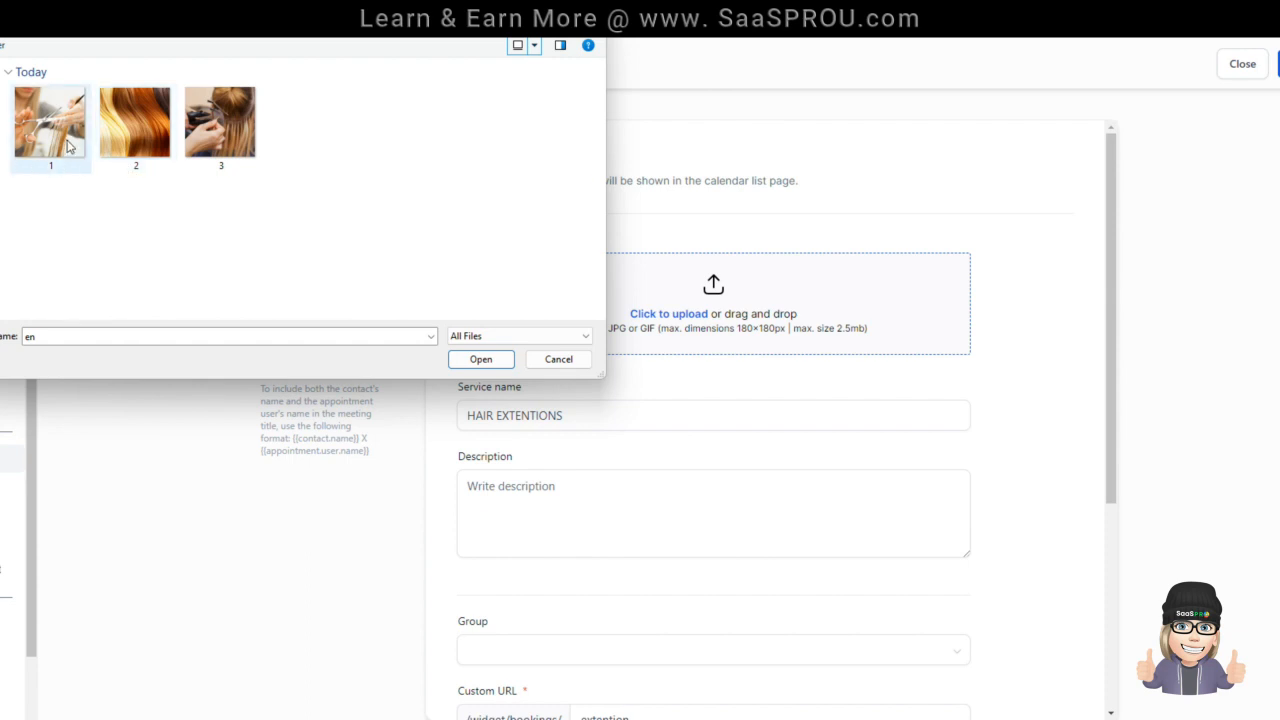
pyautogui.click(220, 122)
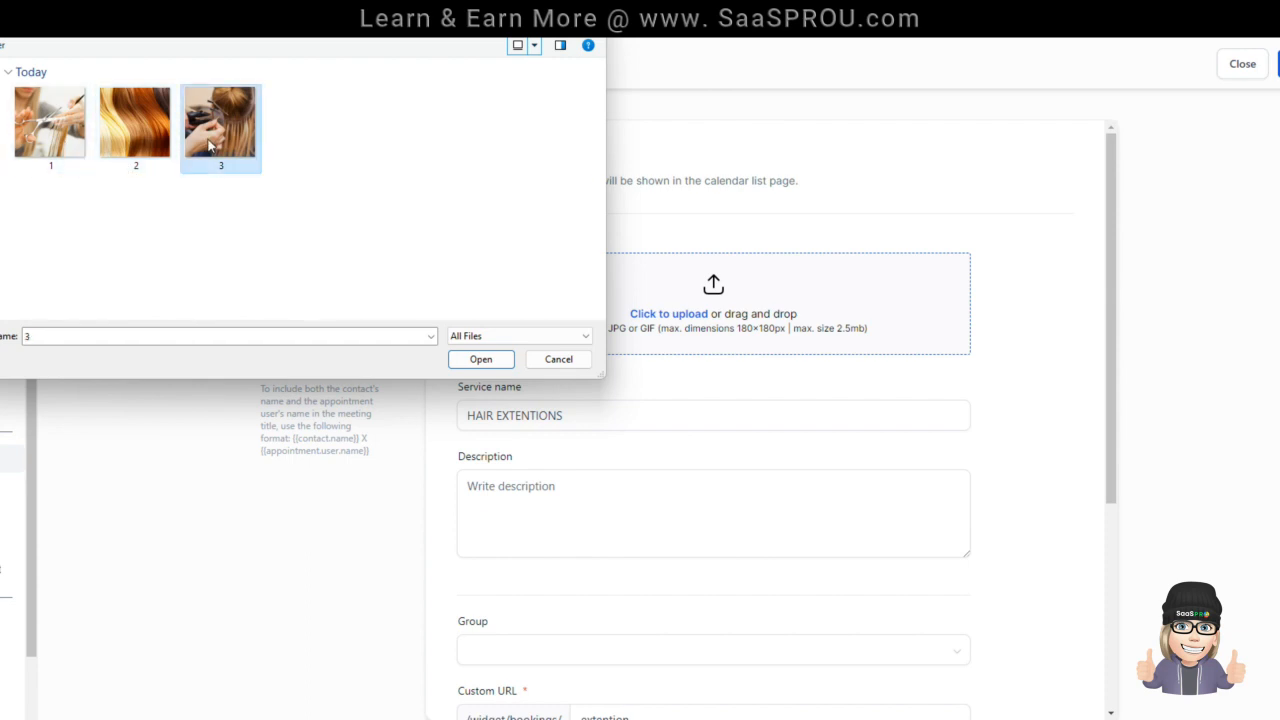
pyautogui.click(489, 363)
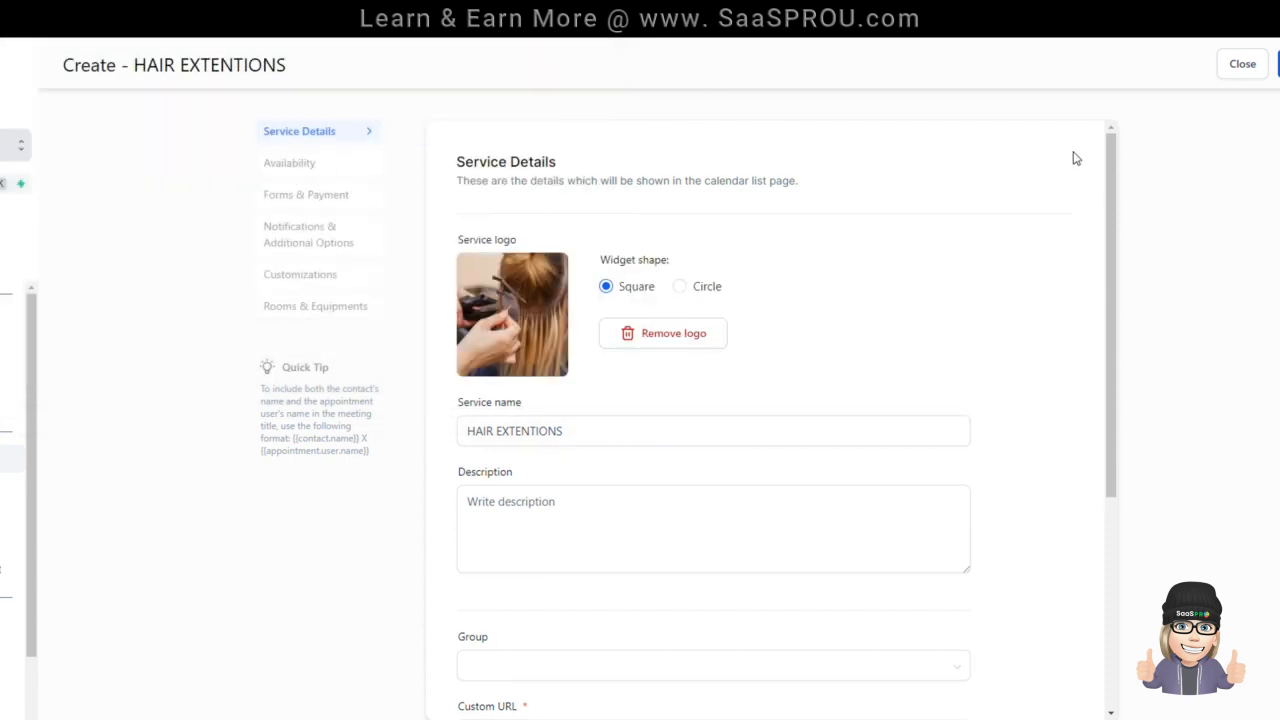
pyautogui.click(1276, 68)
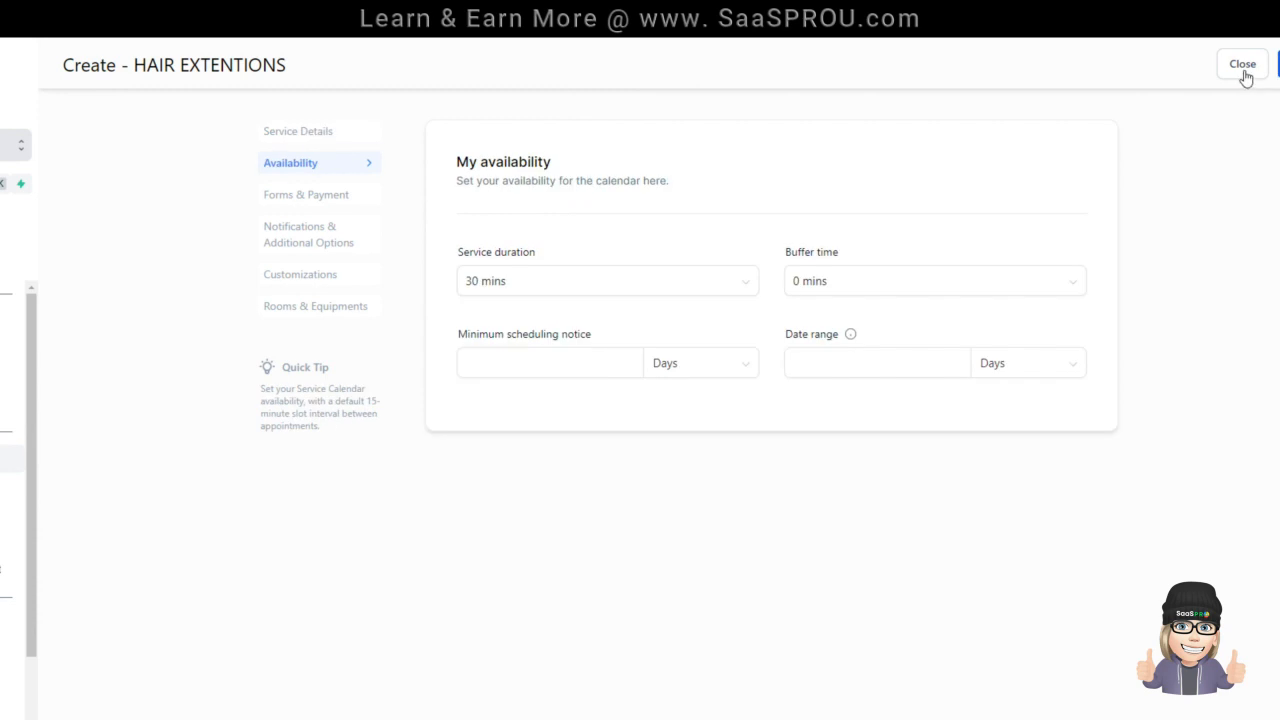
pyautogui.click(1243, 70)
# Open the HAIR COLOR calendar for editing, upload image 2 as its service logo and save it.
pyautogui.click(1167, 482)
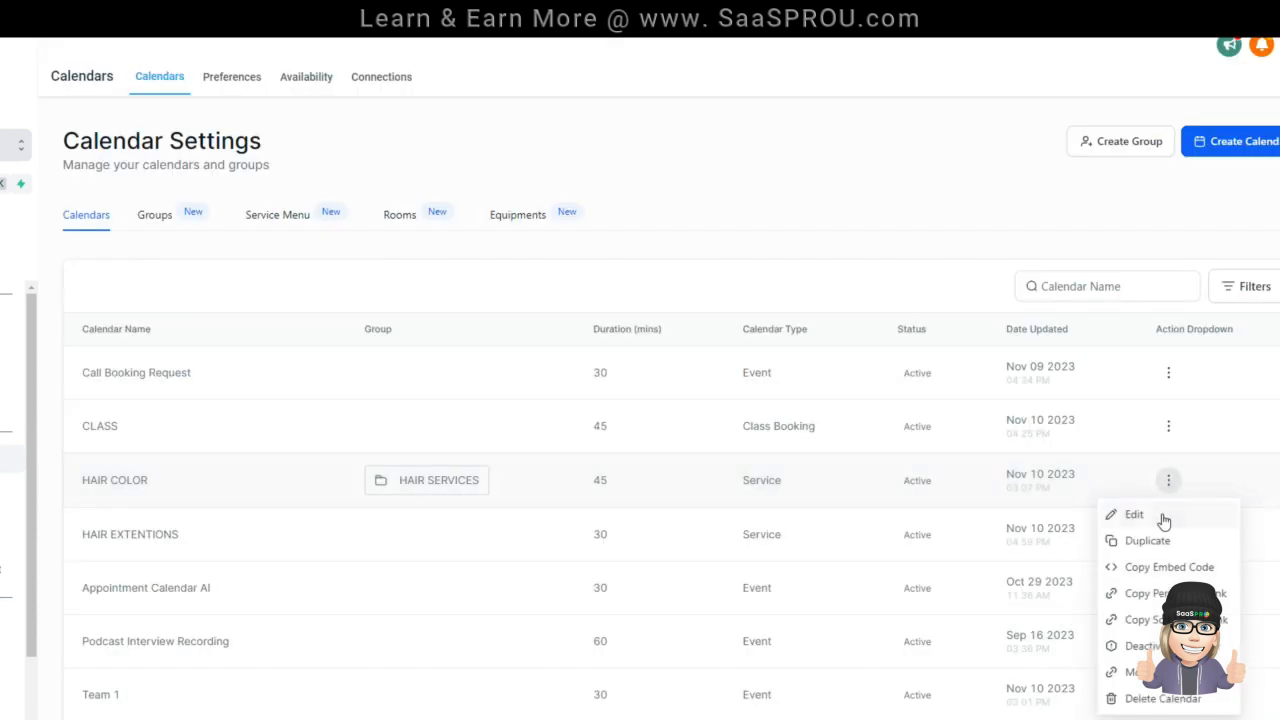
pyautogui.click(1134, 516)
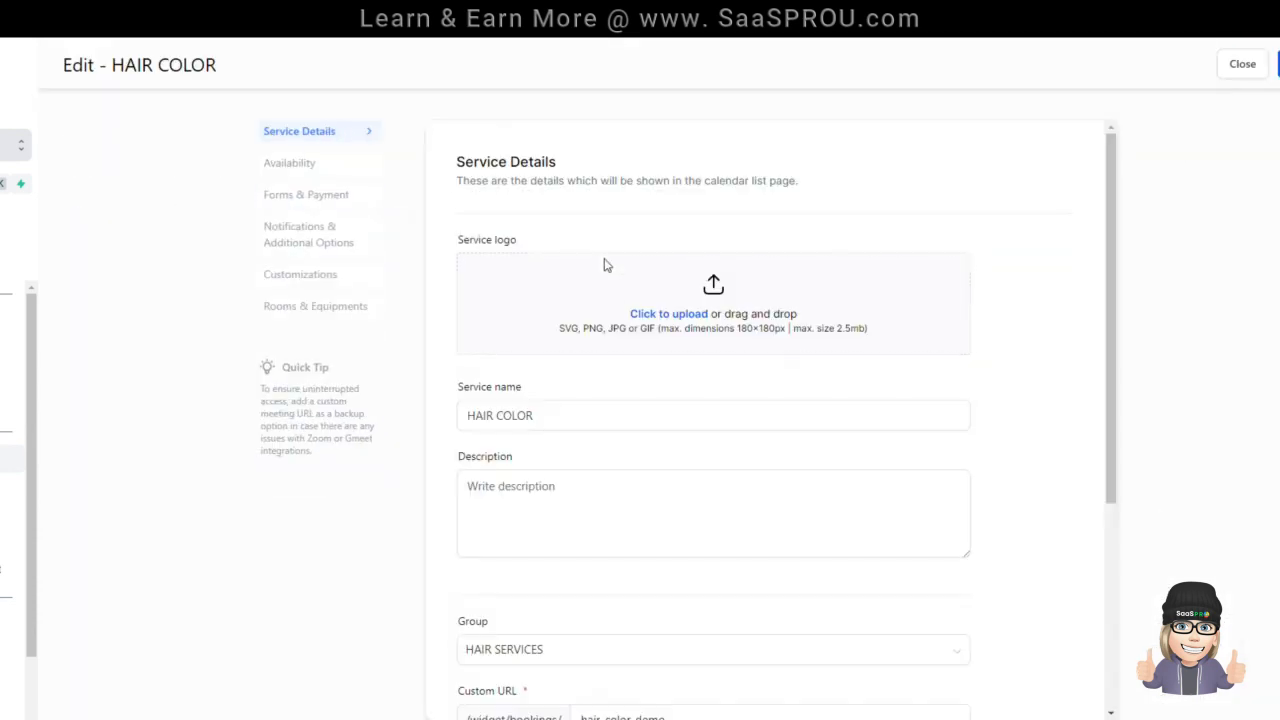
pyautogui.click(667, 325)
pyautogui.click(136, 141)
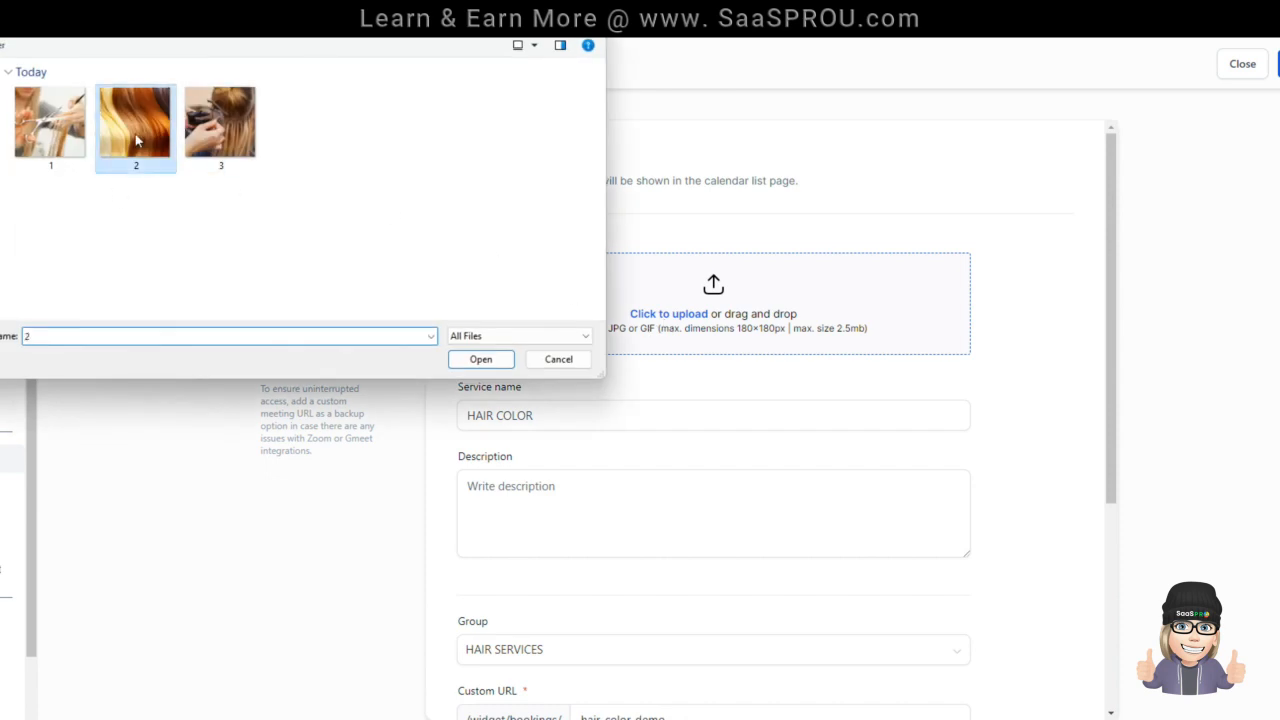
pyautogui.doubleClick(136, 141)
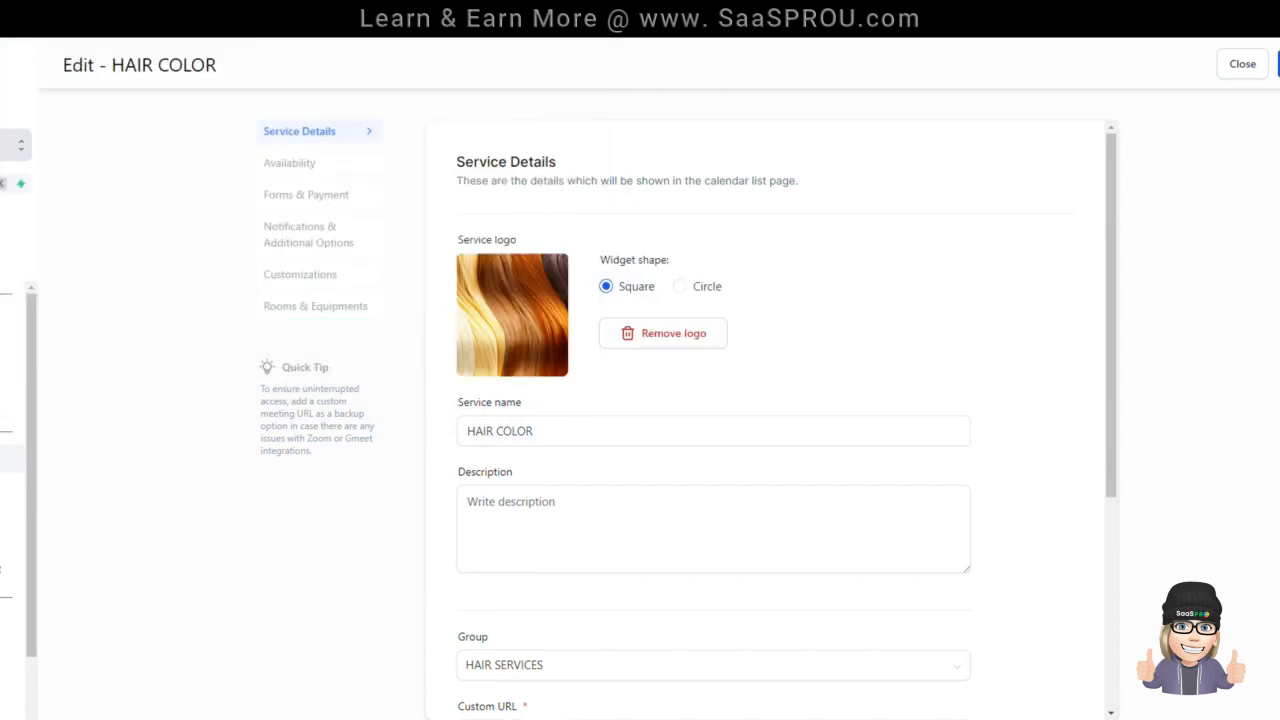
pyautogui.click(1279, 64)
# Upload image 1 as the HAIR CUT calendar's service logo, save it and close the calendar.
pyautogui.scroll(-2, 240, 497)
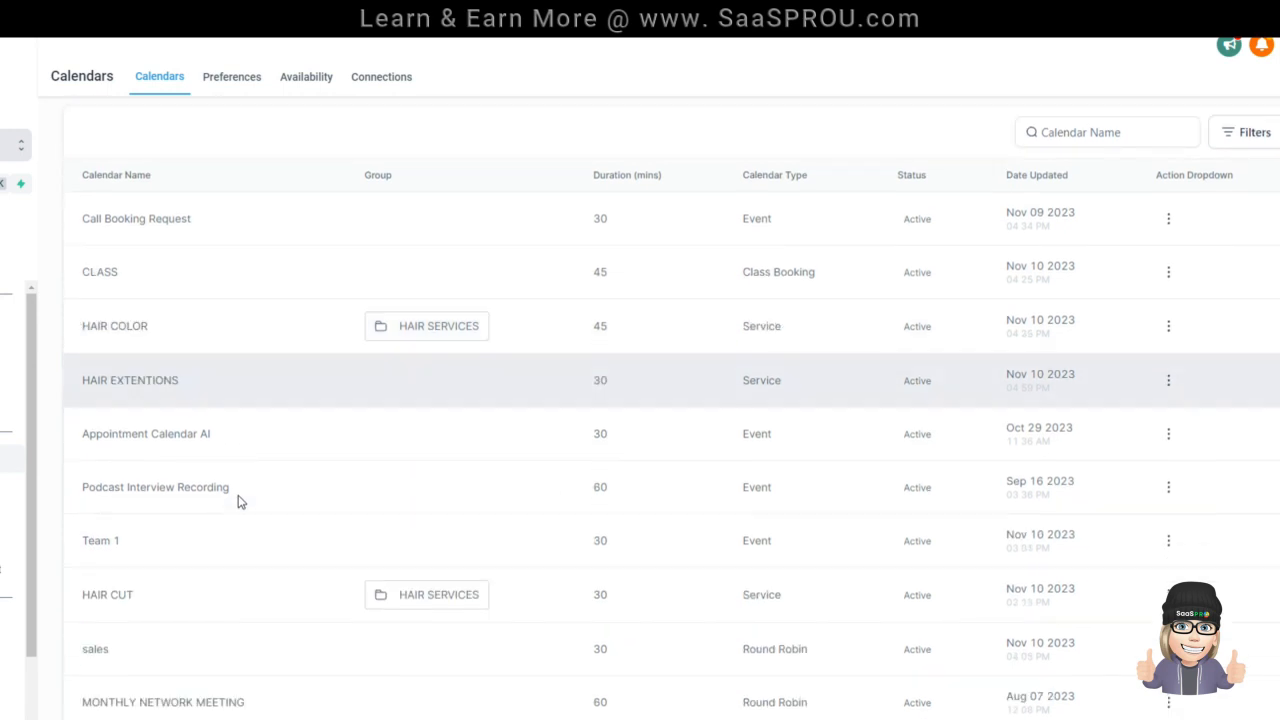
pyautogui.click(1168, 326)
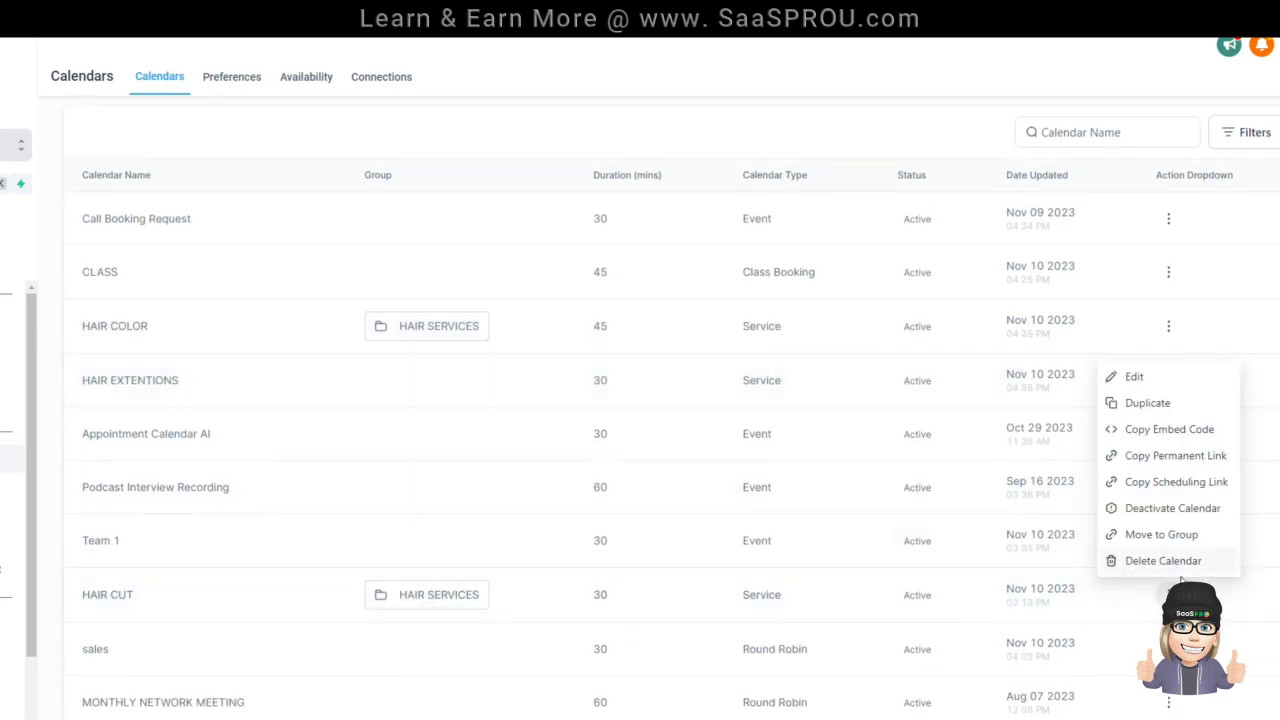
pyautogui.click(1148, 379)
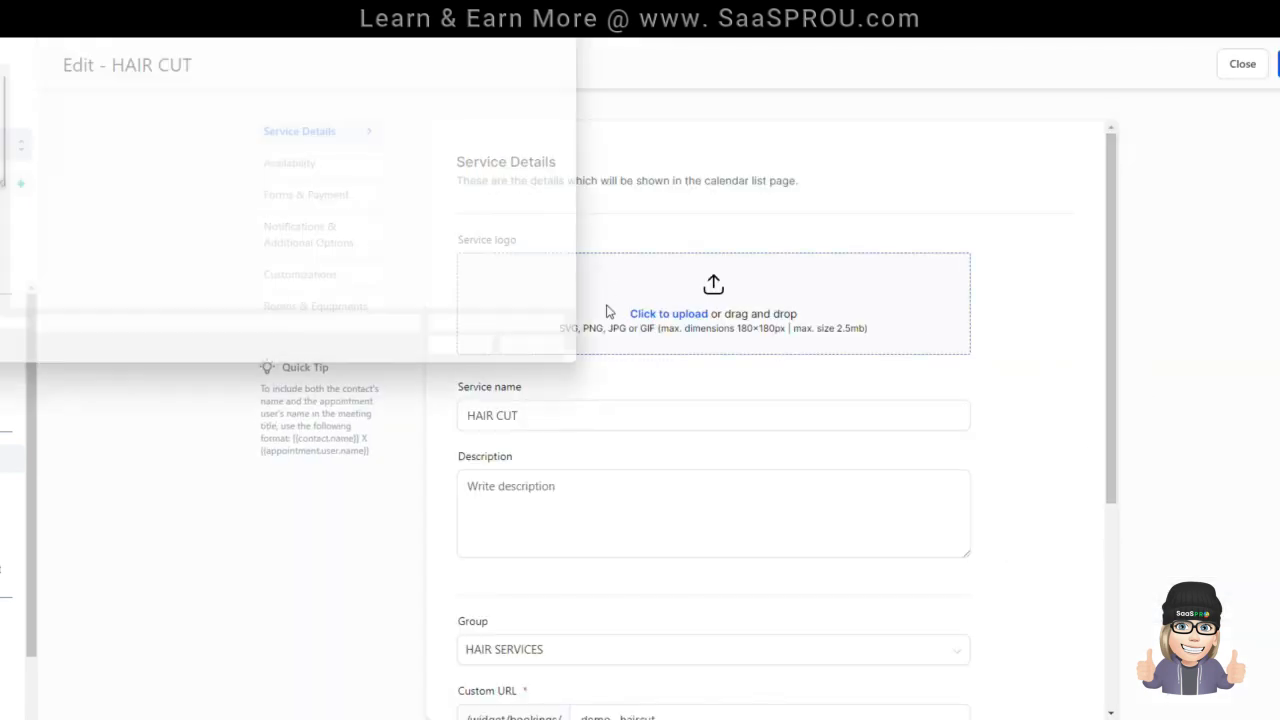
pyautogui.doubleClick(49, 102)
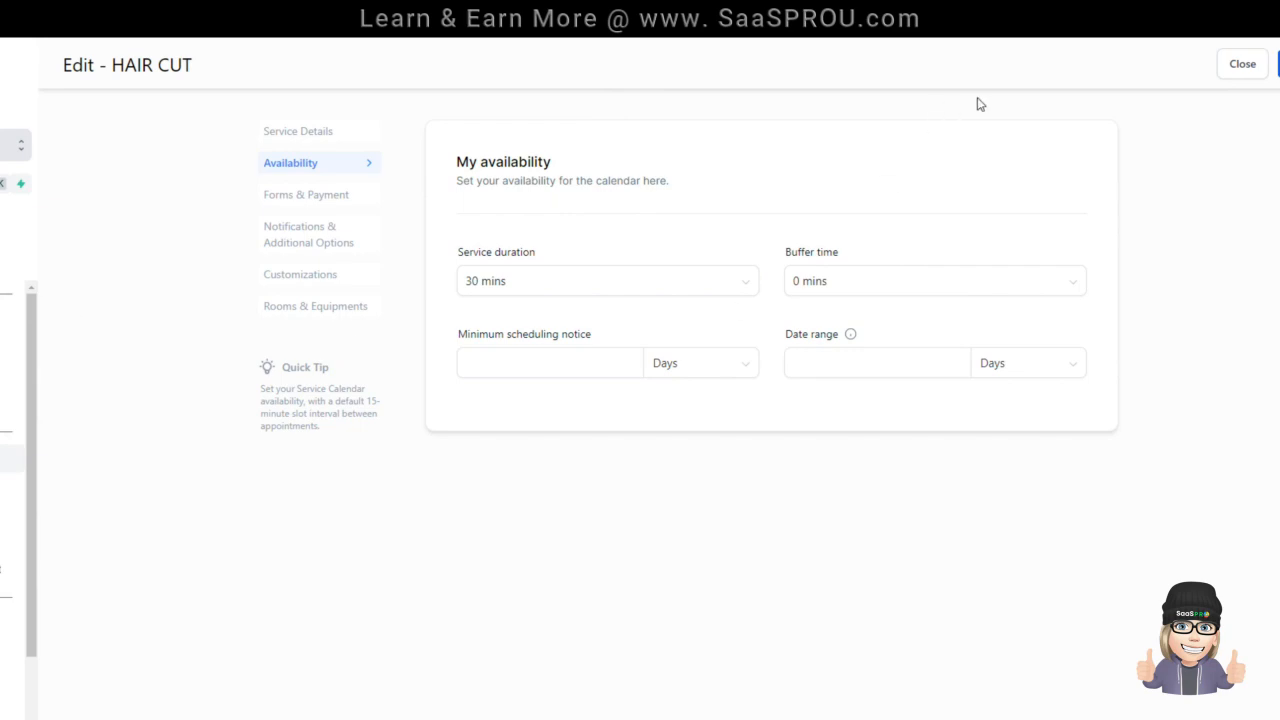
pyautogui.click(1245, 64)
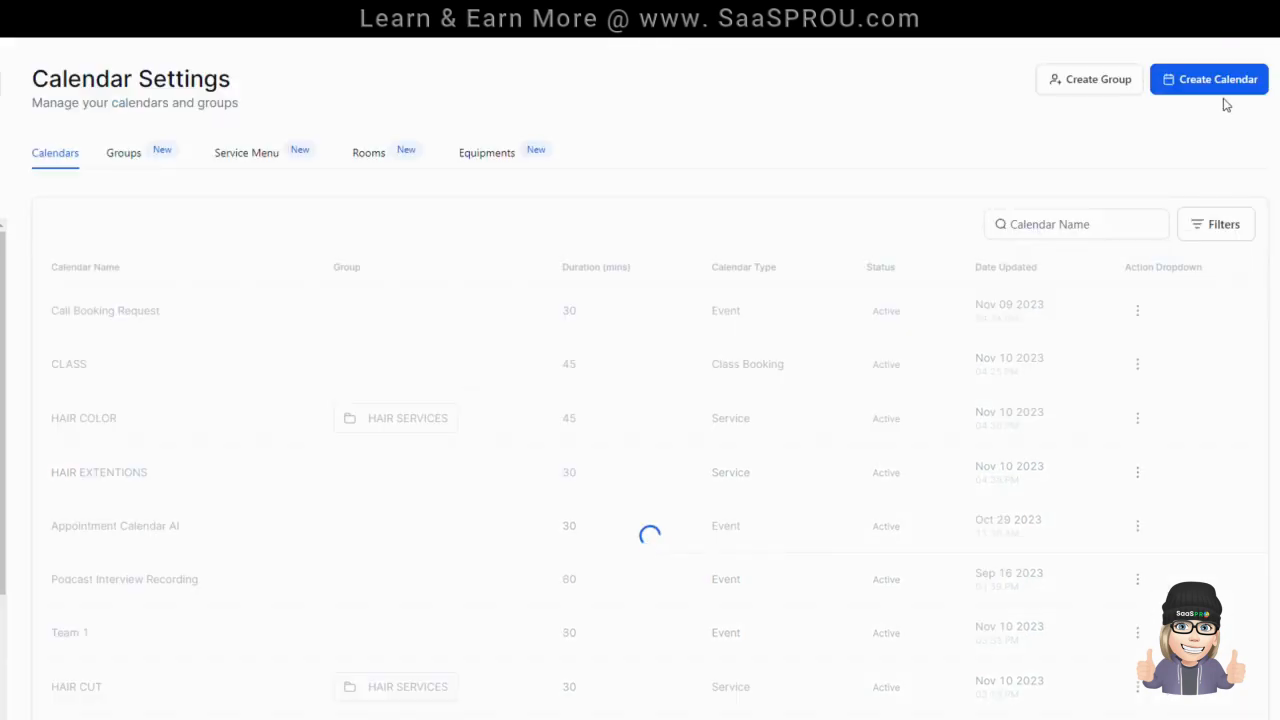
# Review the scheduling types offered for a new calendar and look through the calendar list.
pyautogui.click(1218, 82)
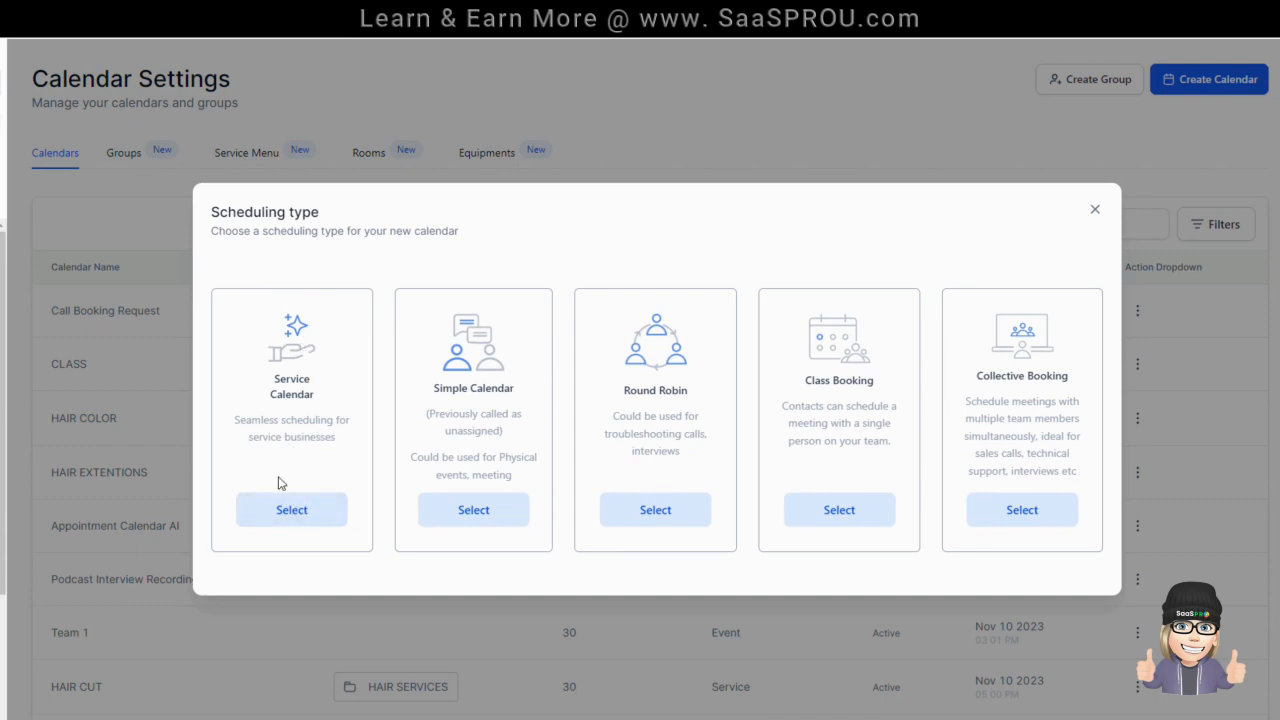
pyautogui.click(1094, 208)
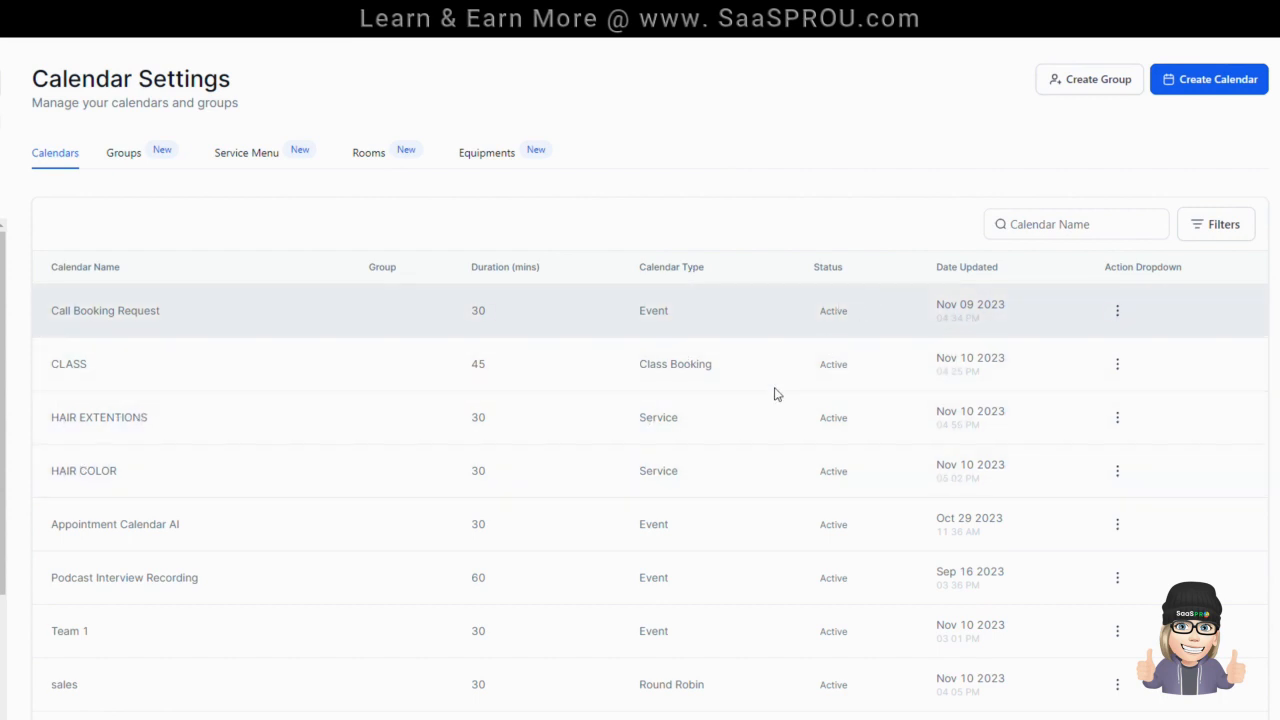
pyautogui.scroll(-3, 700, 350)
pyautogui.scroll(3, 840, 245)
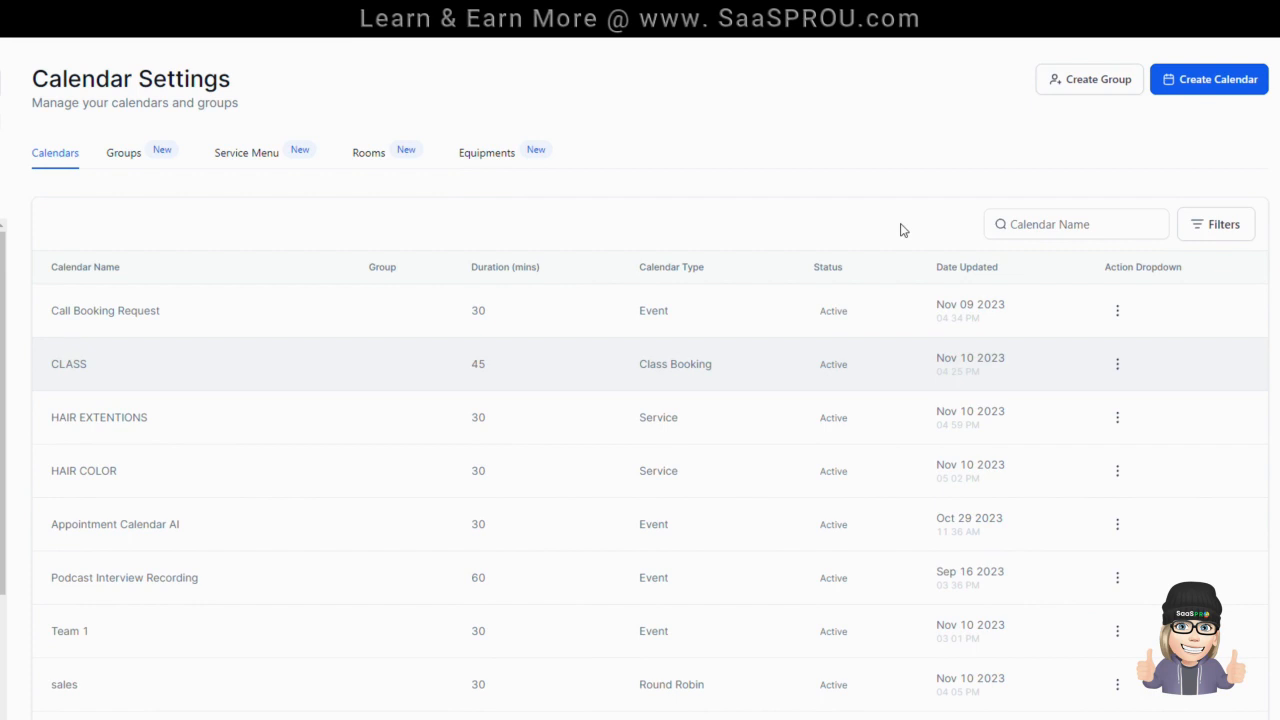
# Filter the calendar list by "ha" and check the actions available for HAIR EXTENTIONS.
pyautogui.click(1048, 230)
pyautogui.write('ha')
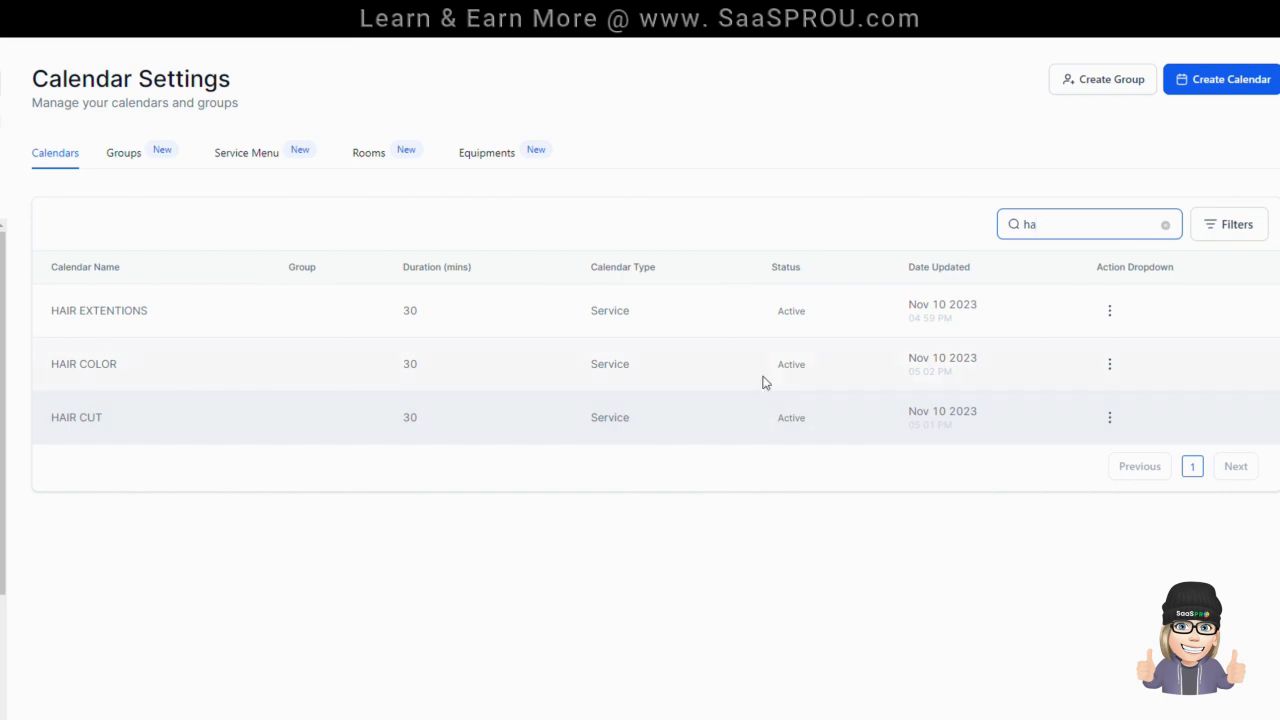
pyautogui.click(1109, 312)
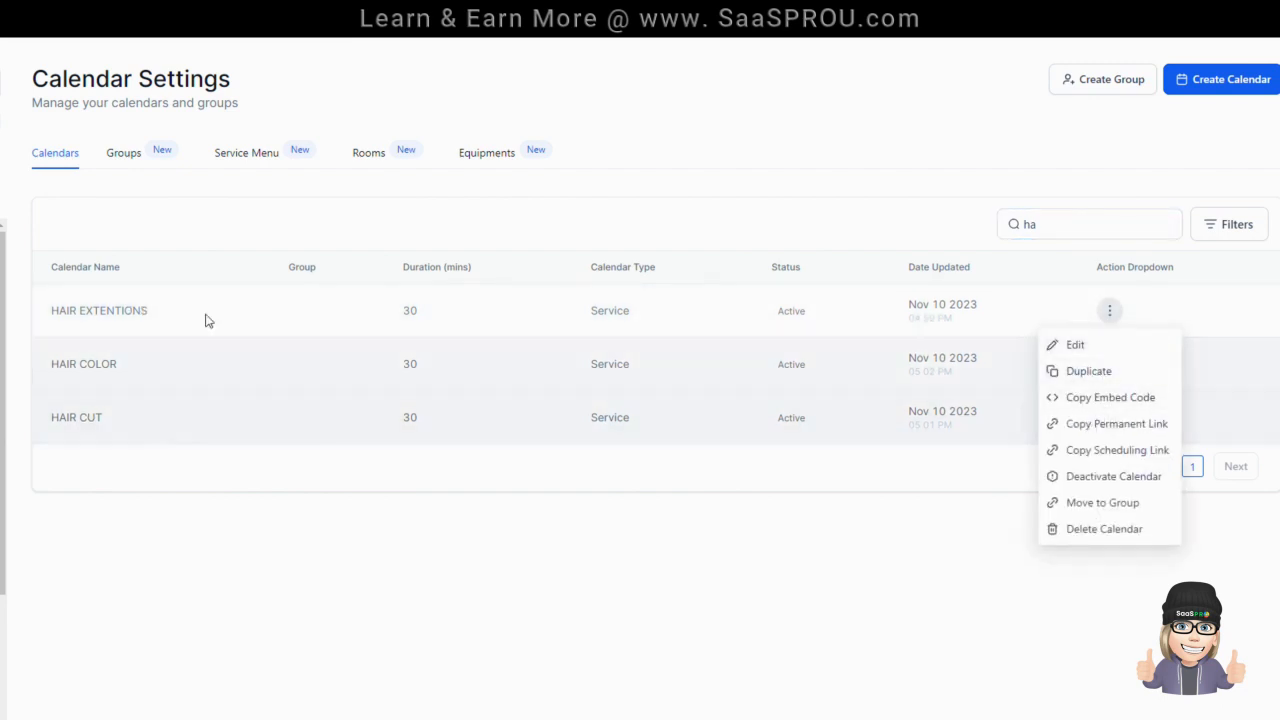
pyautogui.click(1156, 308)
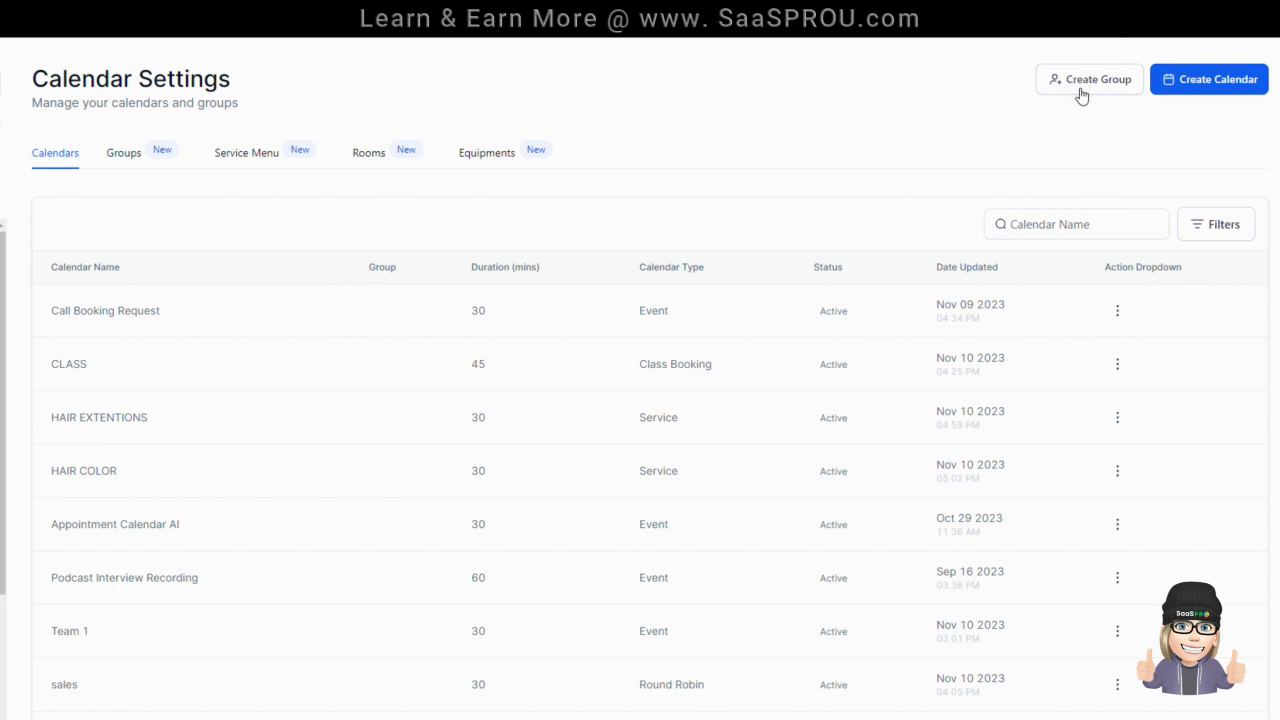
# Create a calendar group named HAIR SERVICE with the Neo template and the group URL hair-services-demo.
pyautogui.click(1073, 87)
pyautogui.click(478, 273)
pyautogui.write('HAIR SERVICE')
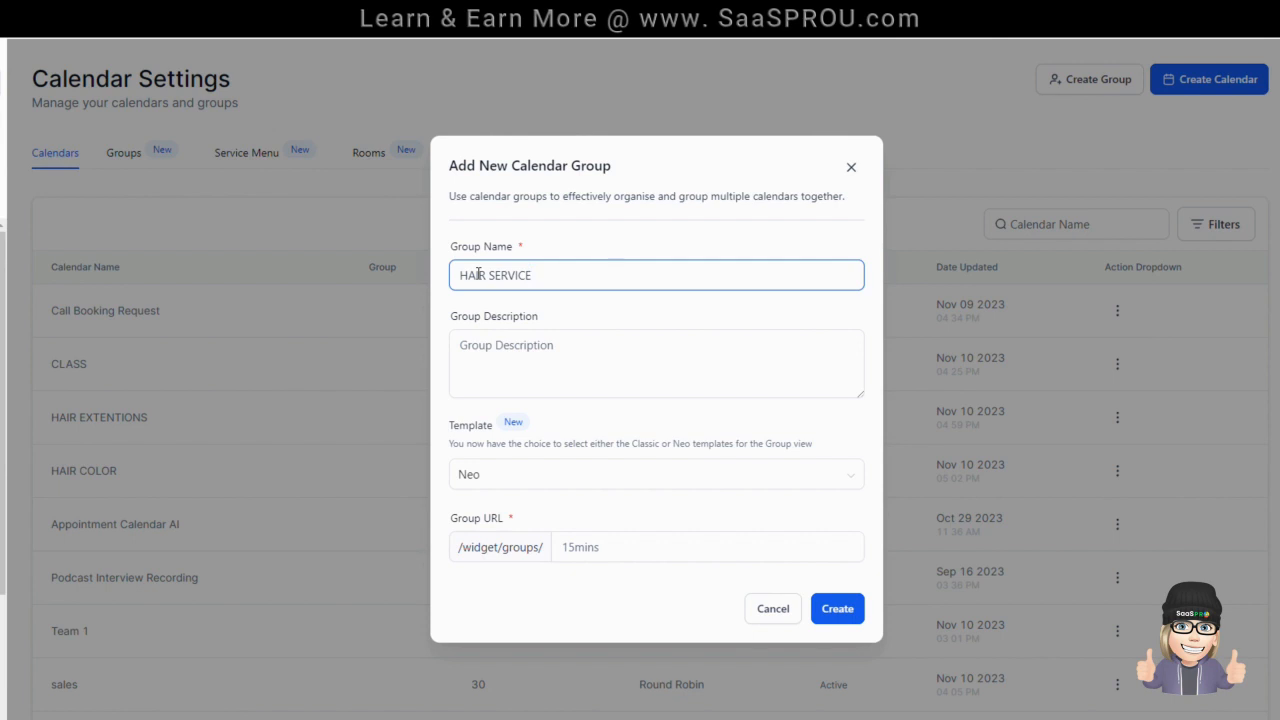
pyautogui.click(559, 352)
pyautogui.click(535, 484)
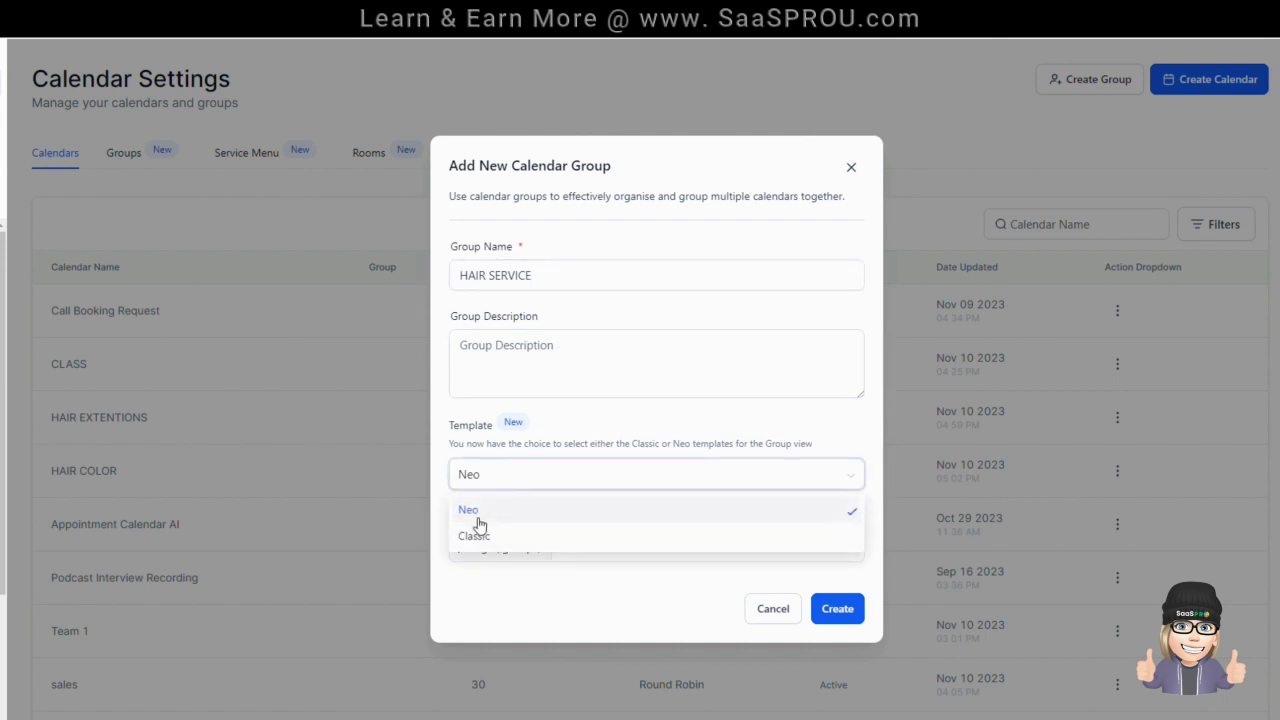
pyautogui.click(477, 511)
pyautogui.click(630, 550)
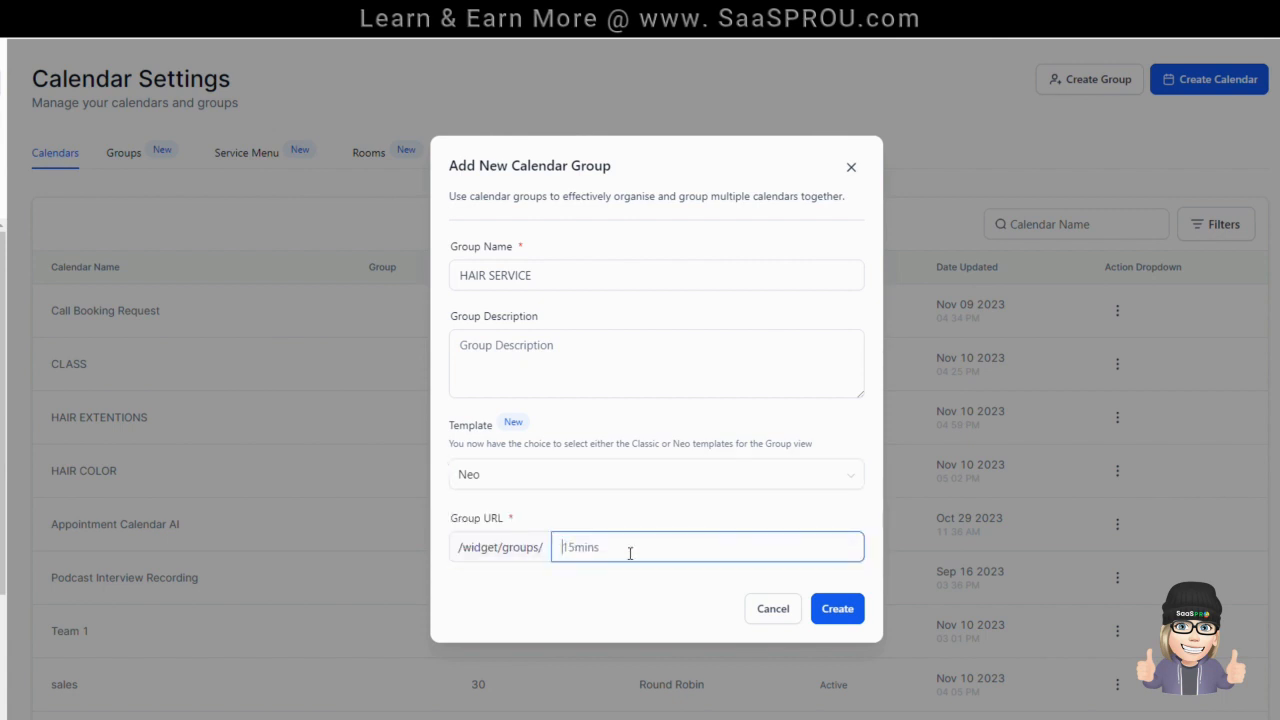
pyautogui.write('hair-services-demo')
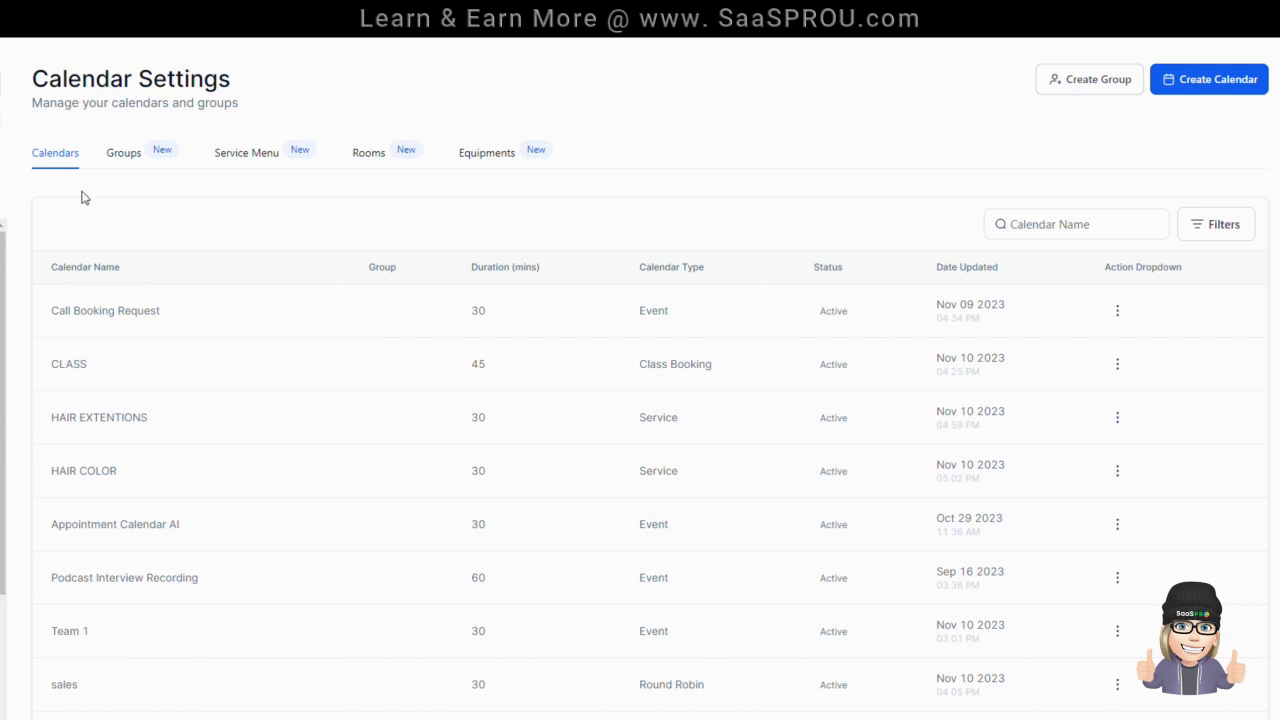
# Copy the HAIR SERVICE group's permanent link, view its page in a new browser tab and return to the group's actions.
pyautogui.click(125, 155)
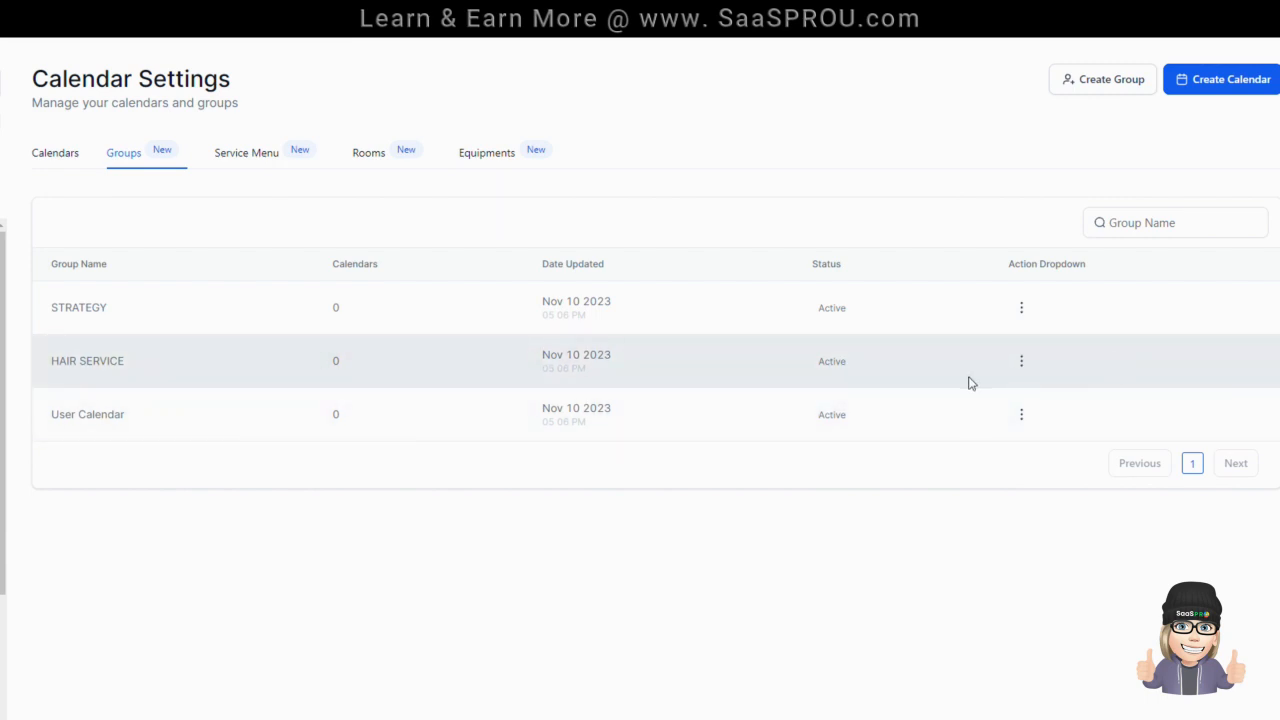
pyautogui.click(1021, 361)
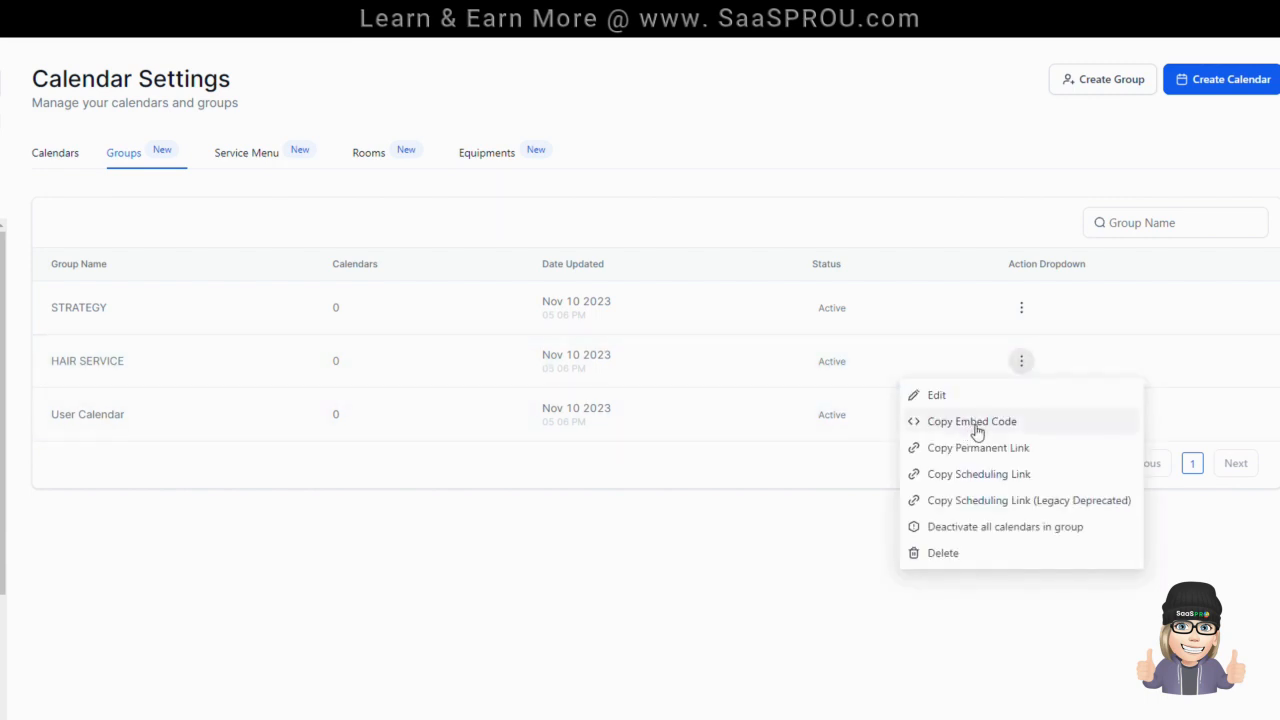
pyautogui.click(998, 450)
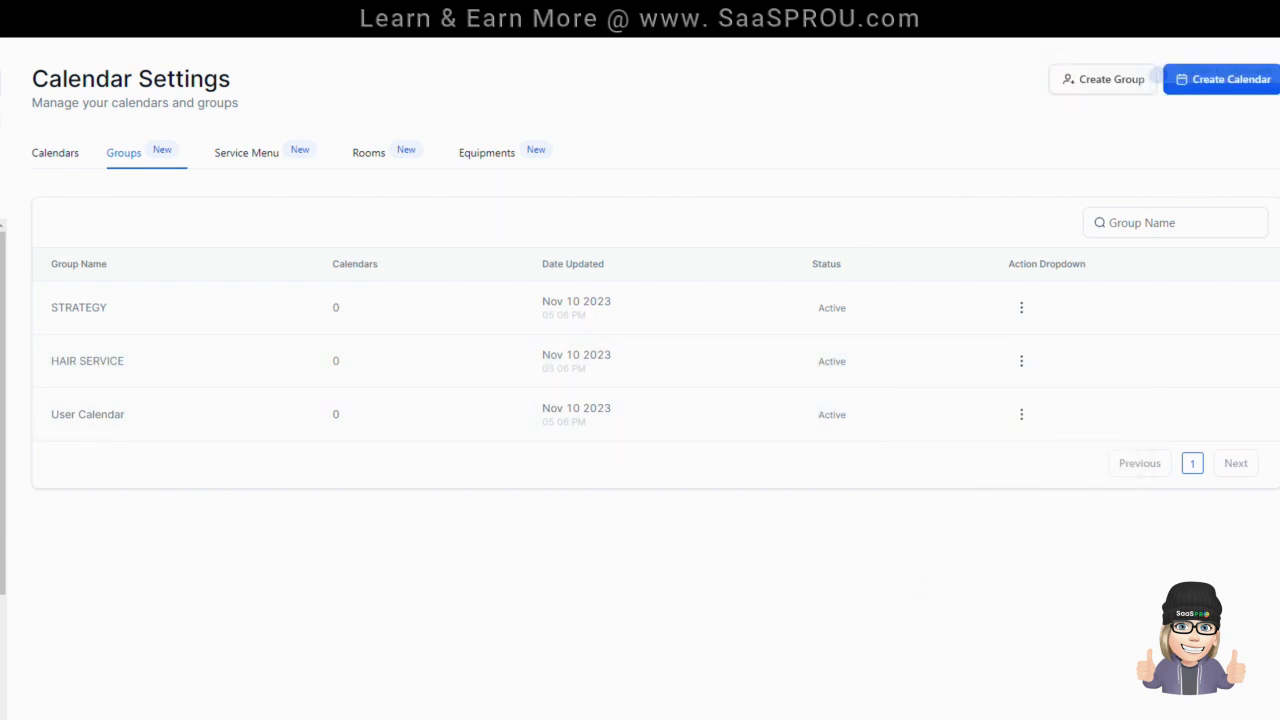
pyautogui.hotkey('ctrl', 't')
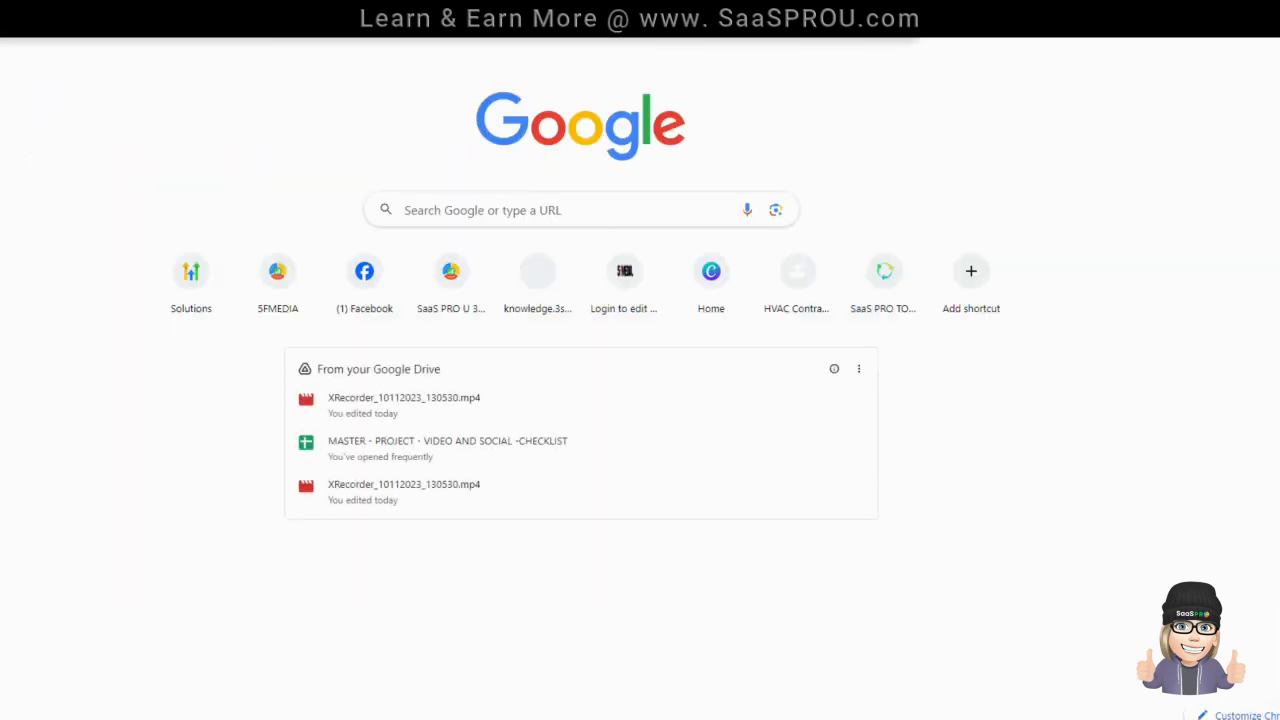
pyautogui.press('Return')
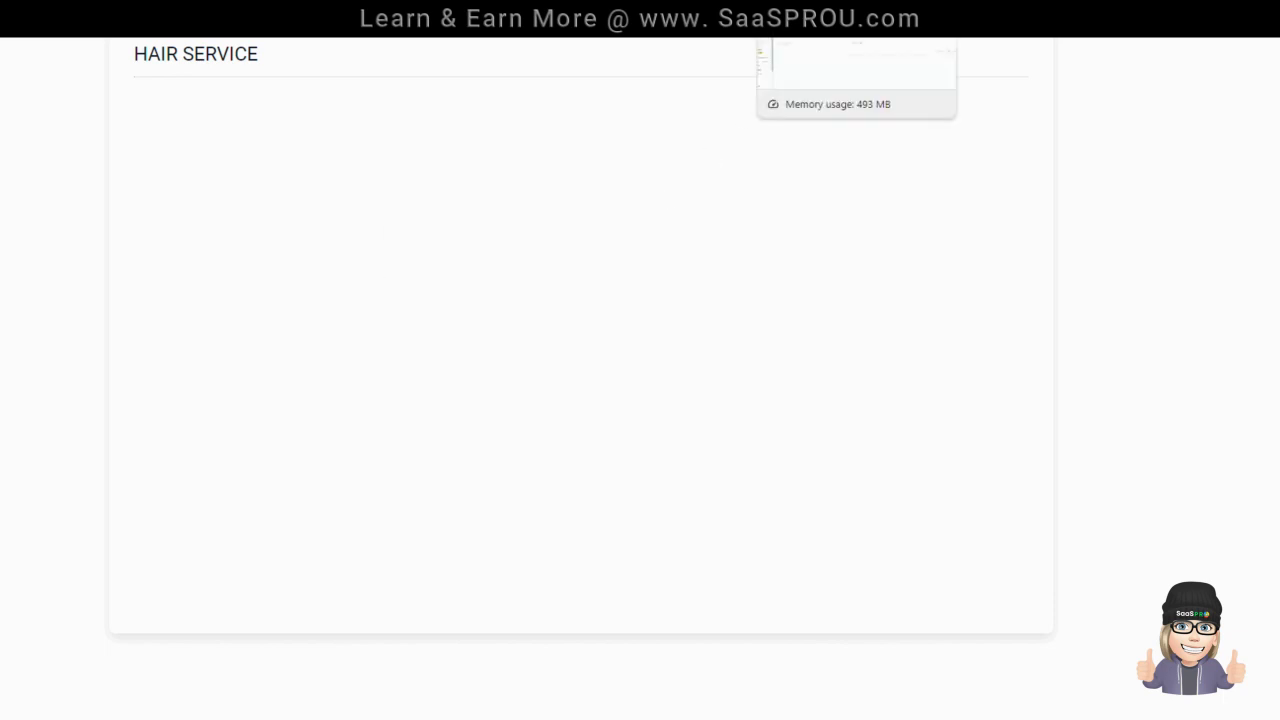
pyautogui.click(820, 6)
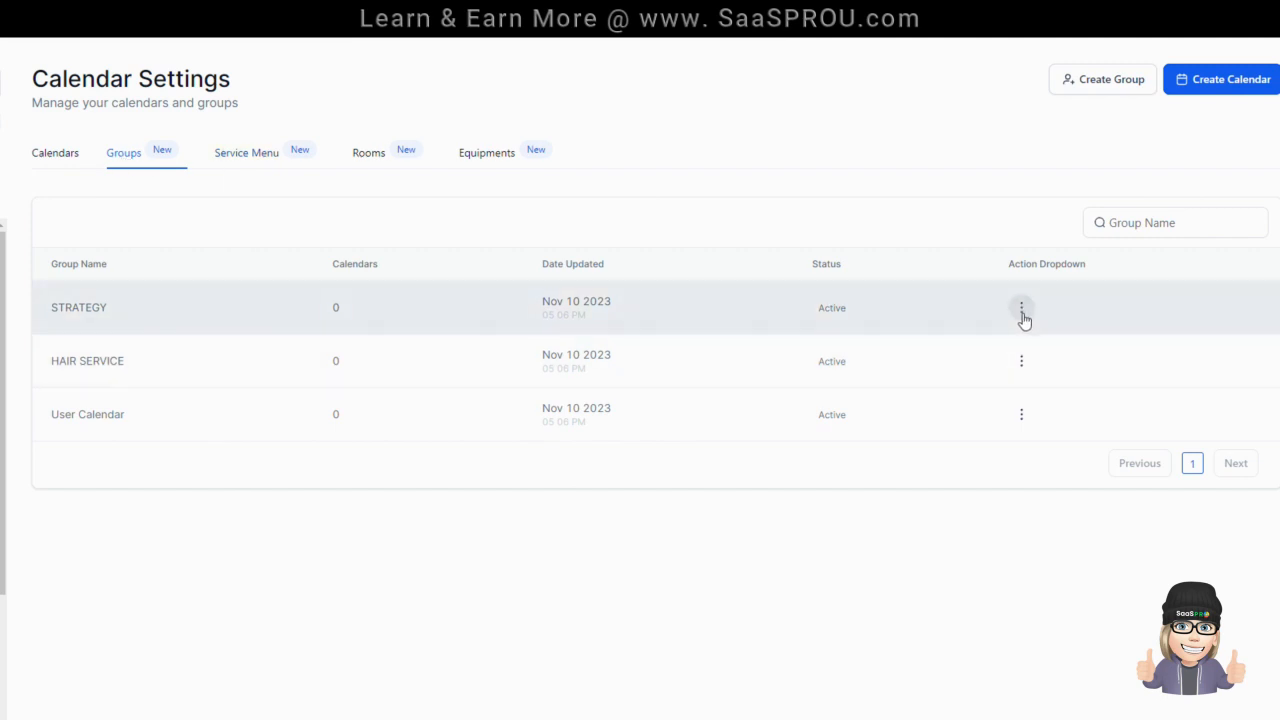
pyautogui.click(1021, 361)
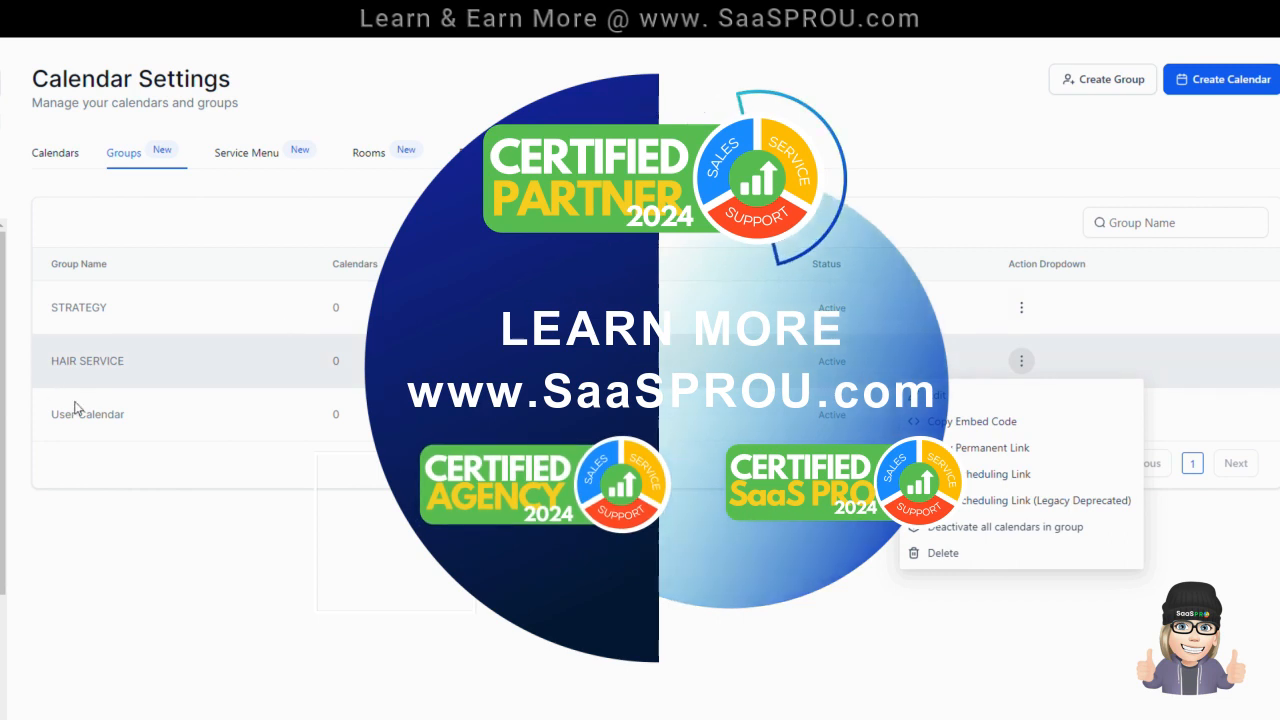
# Assign the HAIR EXTENTIONS calendar to the HAIR SERVICE group and save the calendar.
pyautogui.click(60, 158)
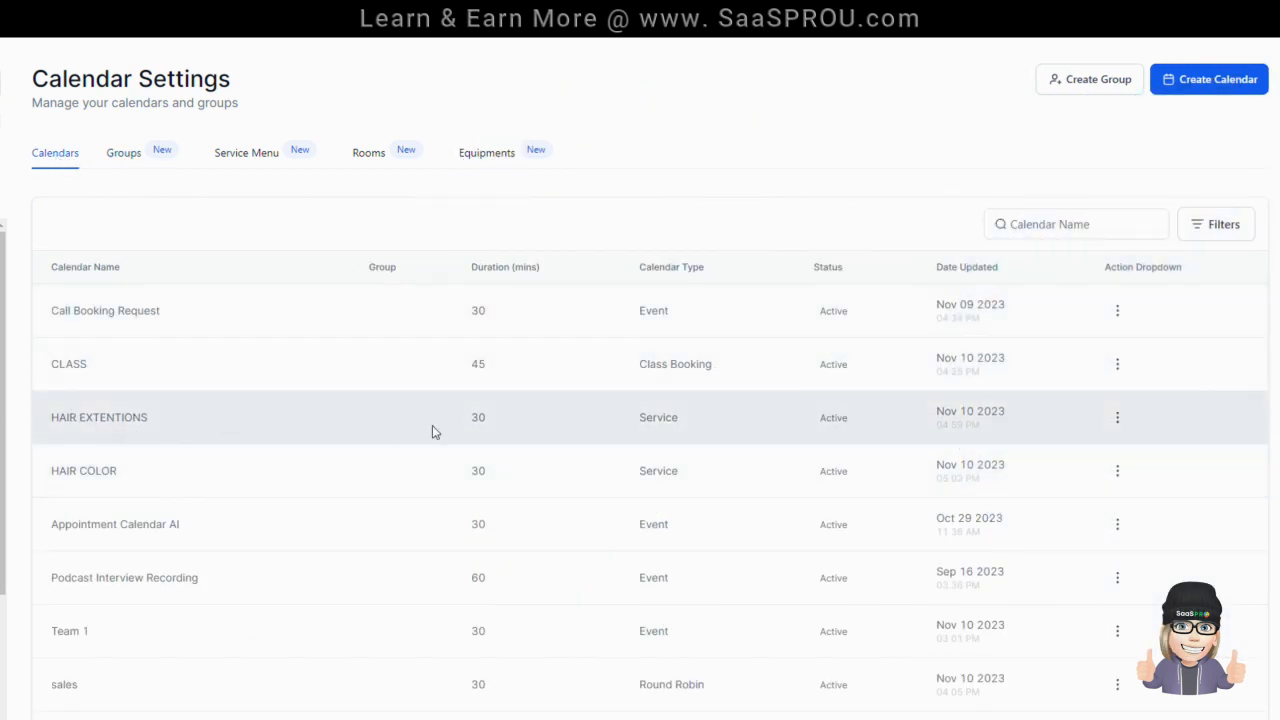
pyautogui.click(1116, 425)
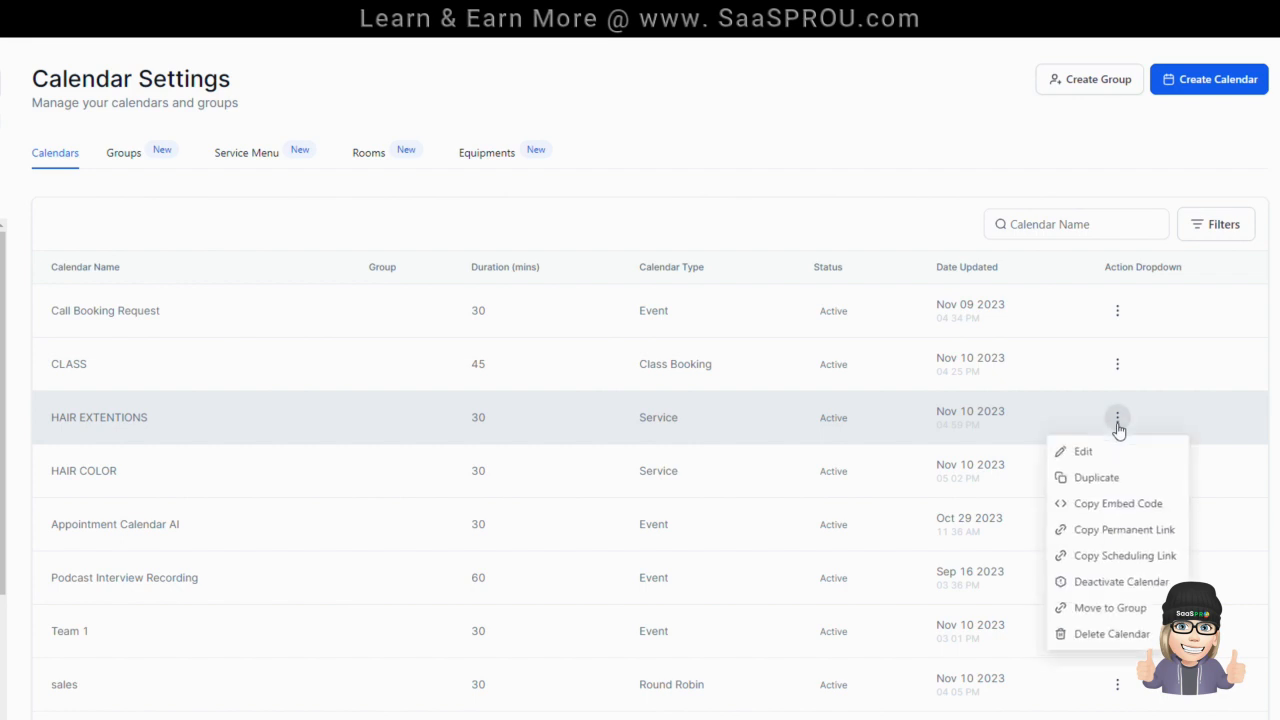
pyautogui.click(1081, 455)
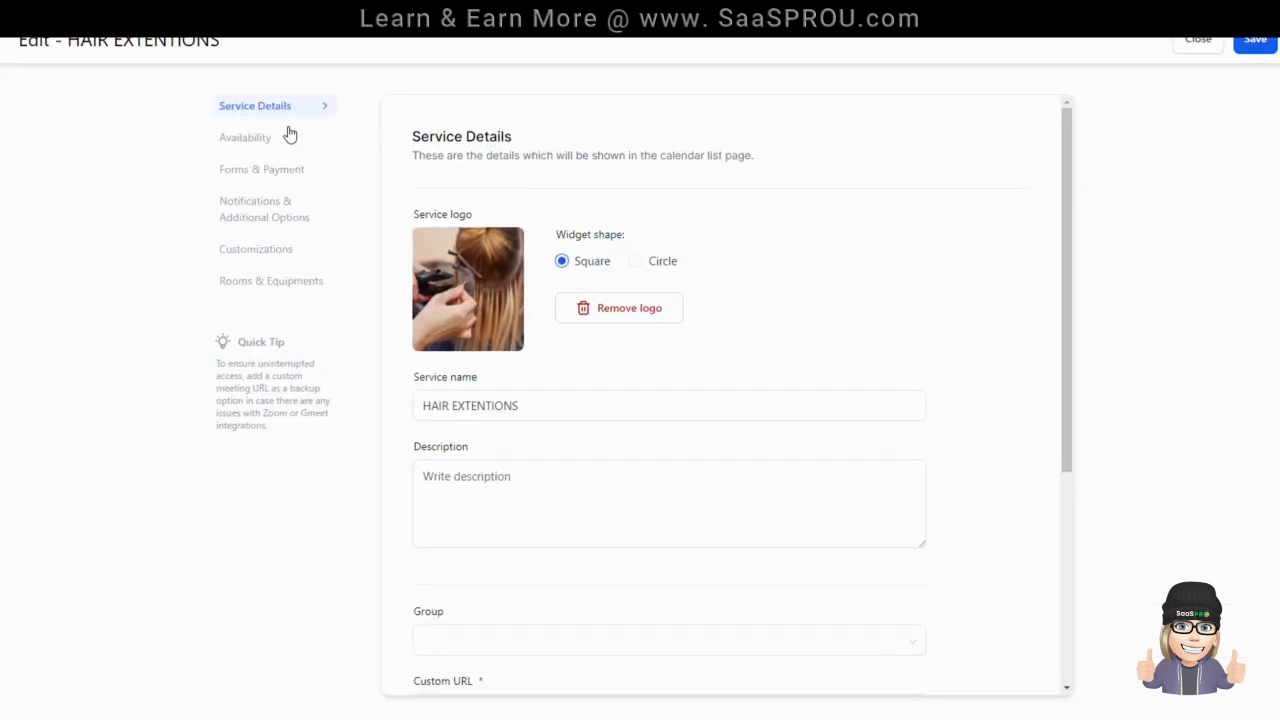
pyautogui.scroll(-3, 580, 410)
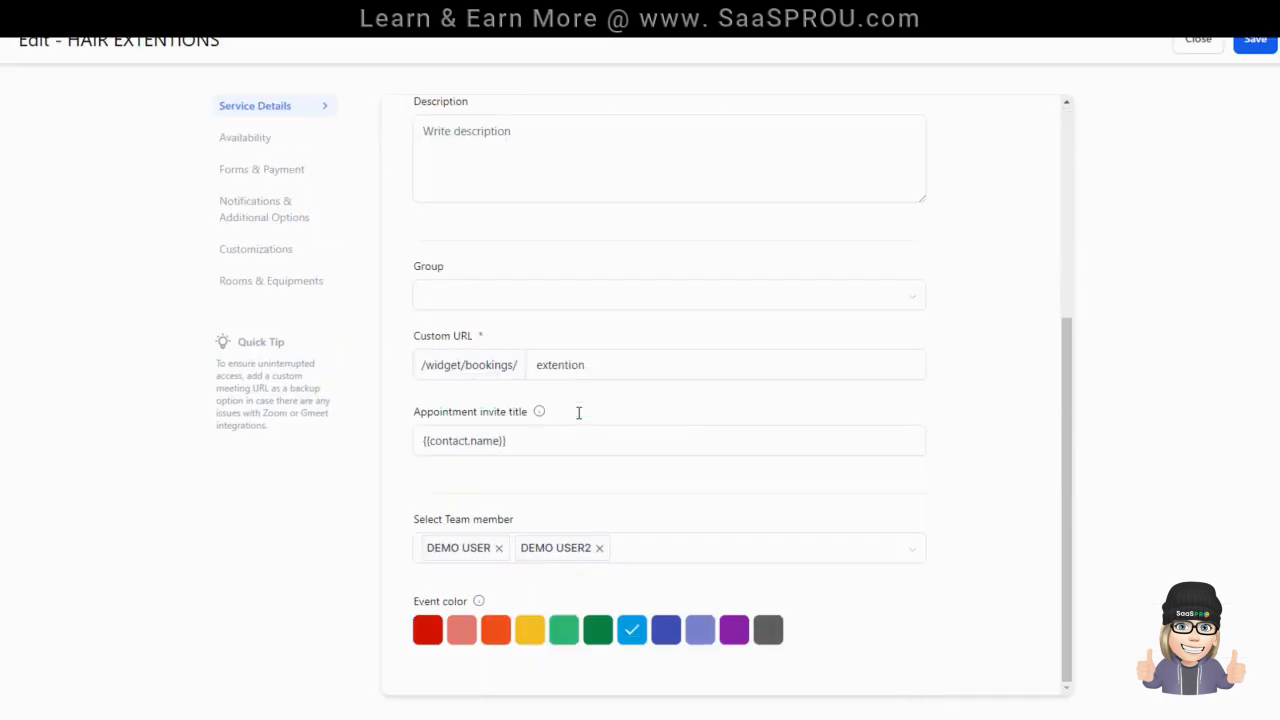
pyautogui.scroll(4, 803, 494)
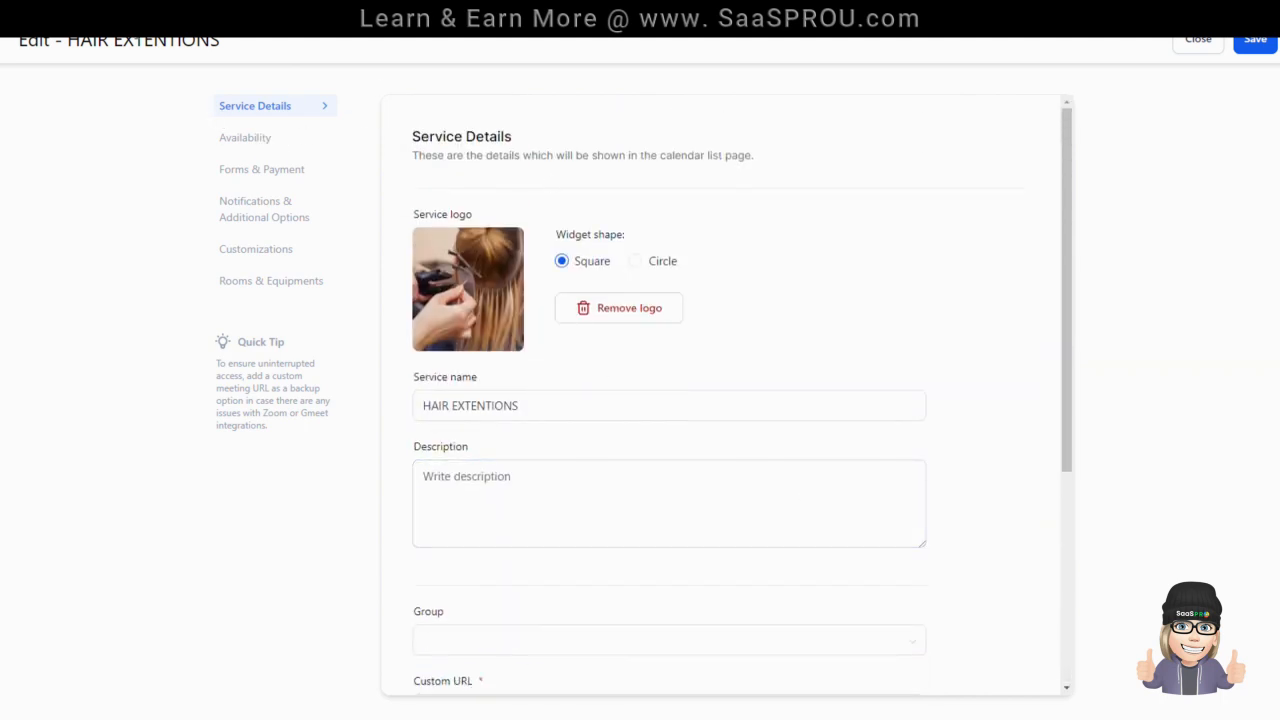
pyautogui.scroll(-3, 700, 328)
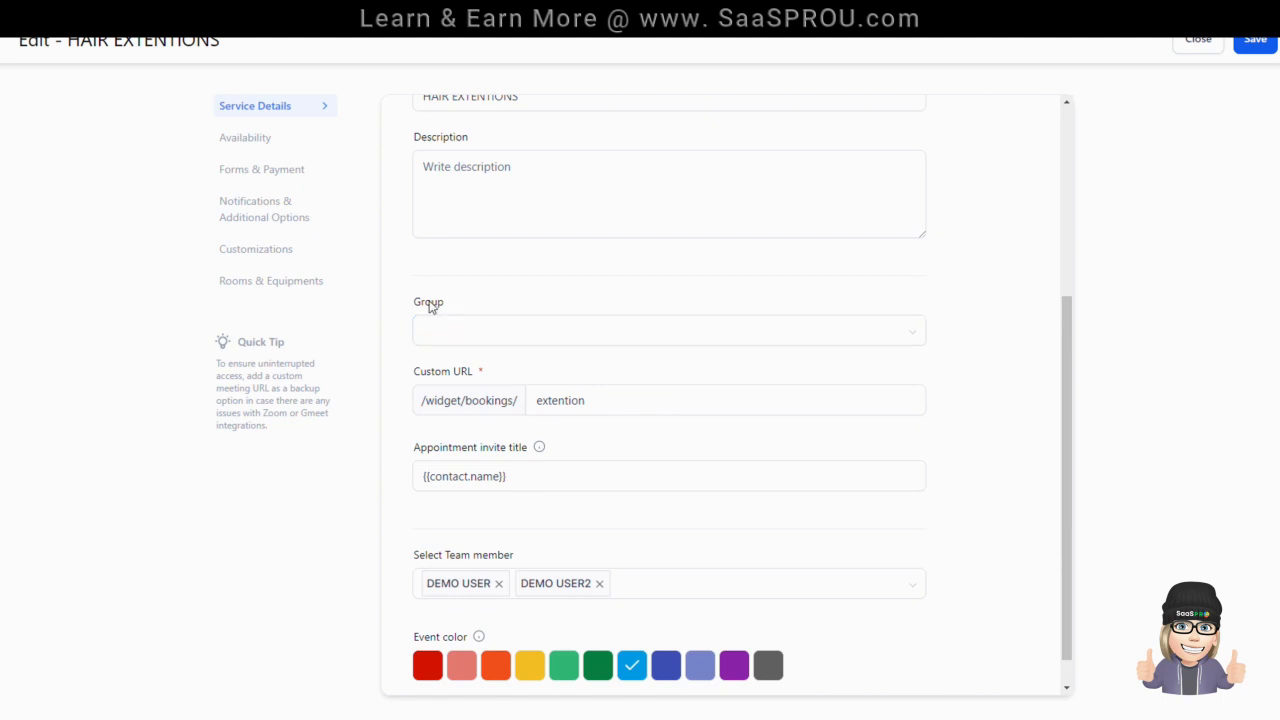
pyautogui.click(460, 334)
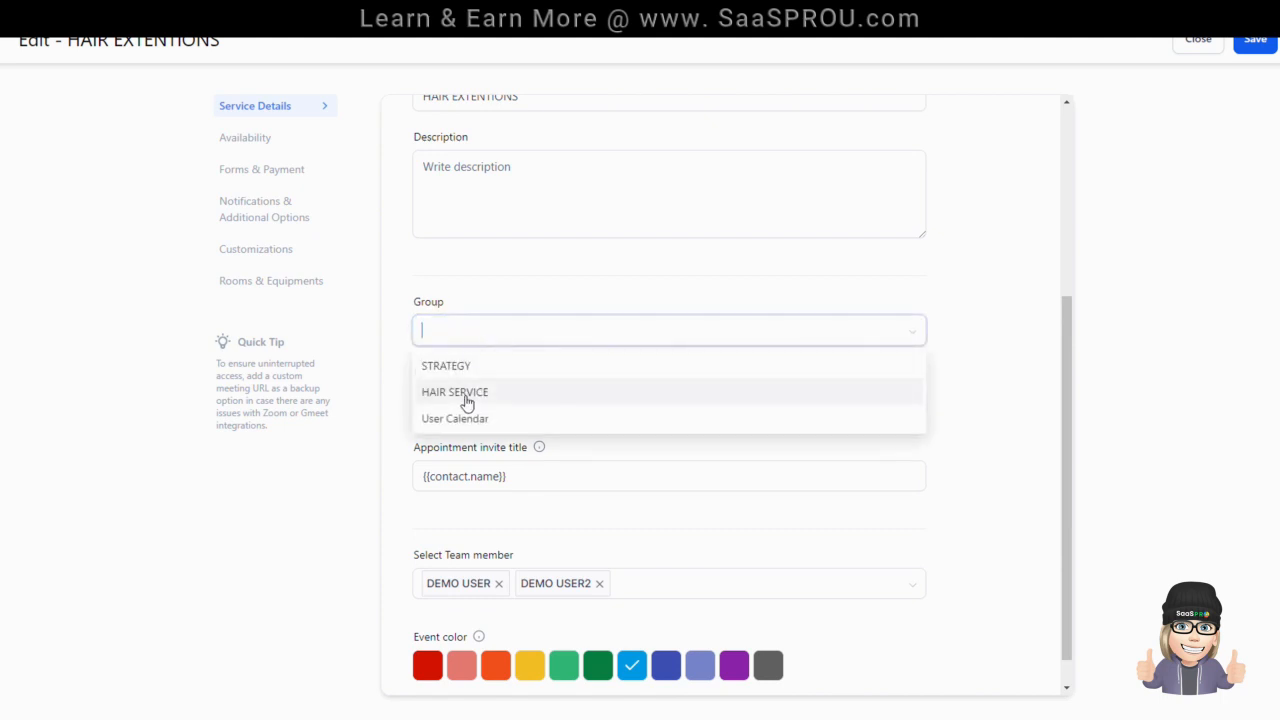
pyautogui.click(466, 398)
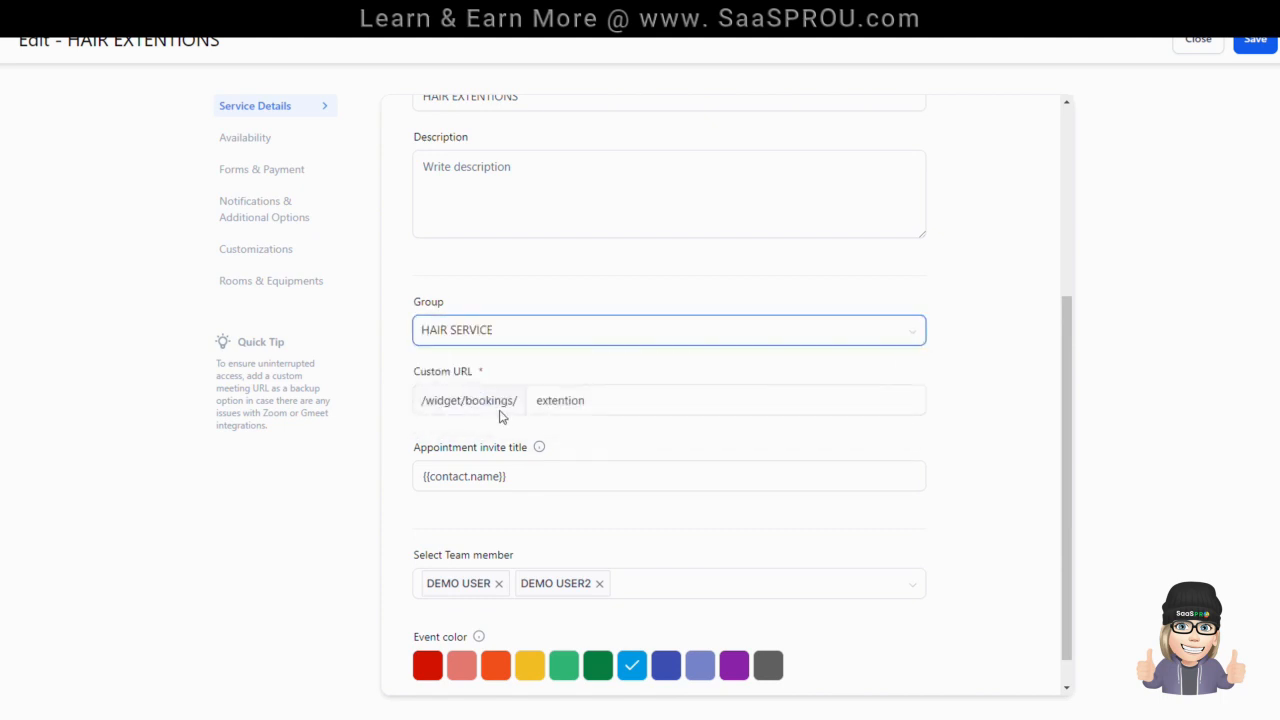
pyautogui.click(1250, 45)
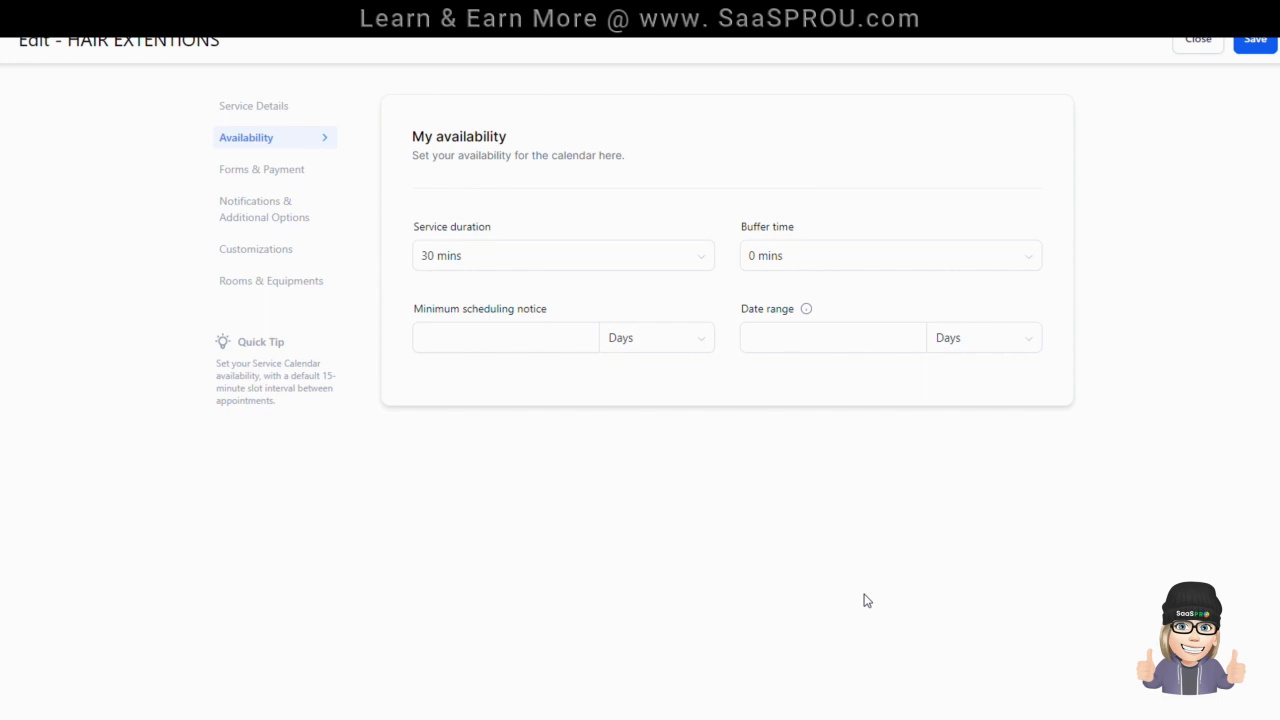
# Close HAIR EXTENTIONS, assign the HAIR COLOR calendar to the HAIR SERVICE group and save it.
pyautogui.click(1191, 44)
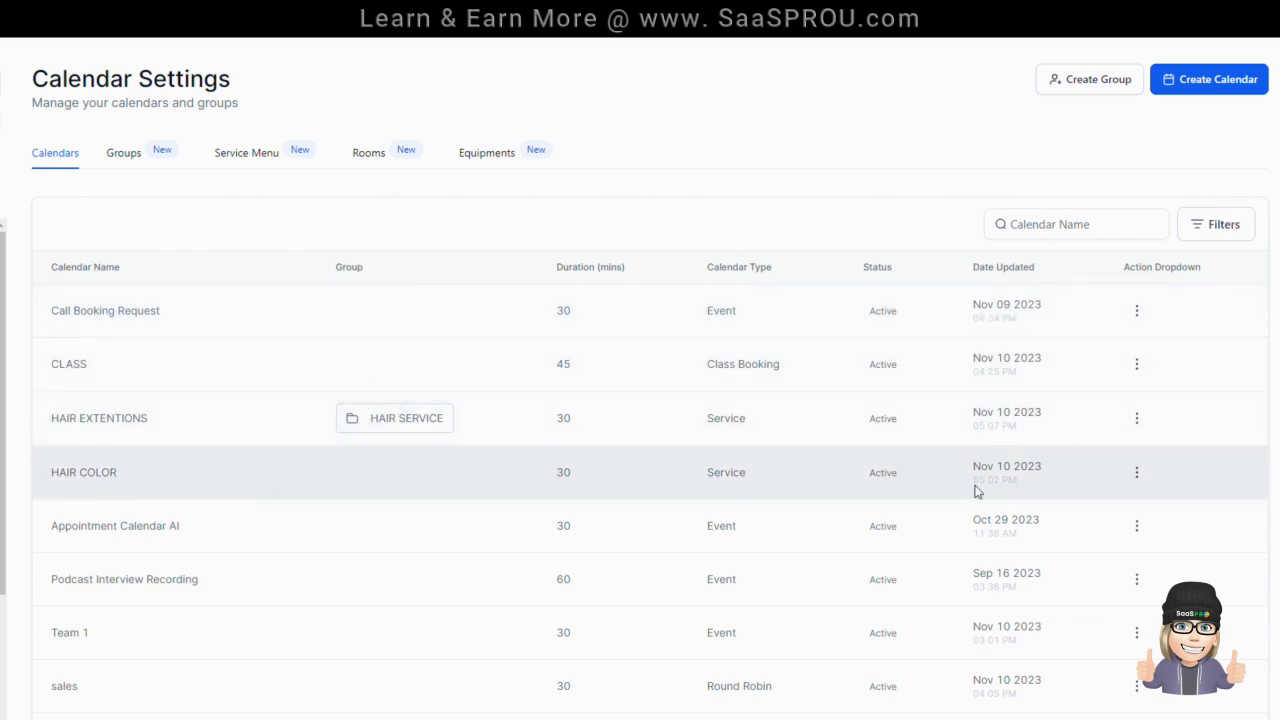
pyautogui.click(1136, 472)
pyautogui.click(1110, 508)
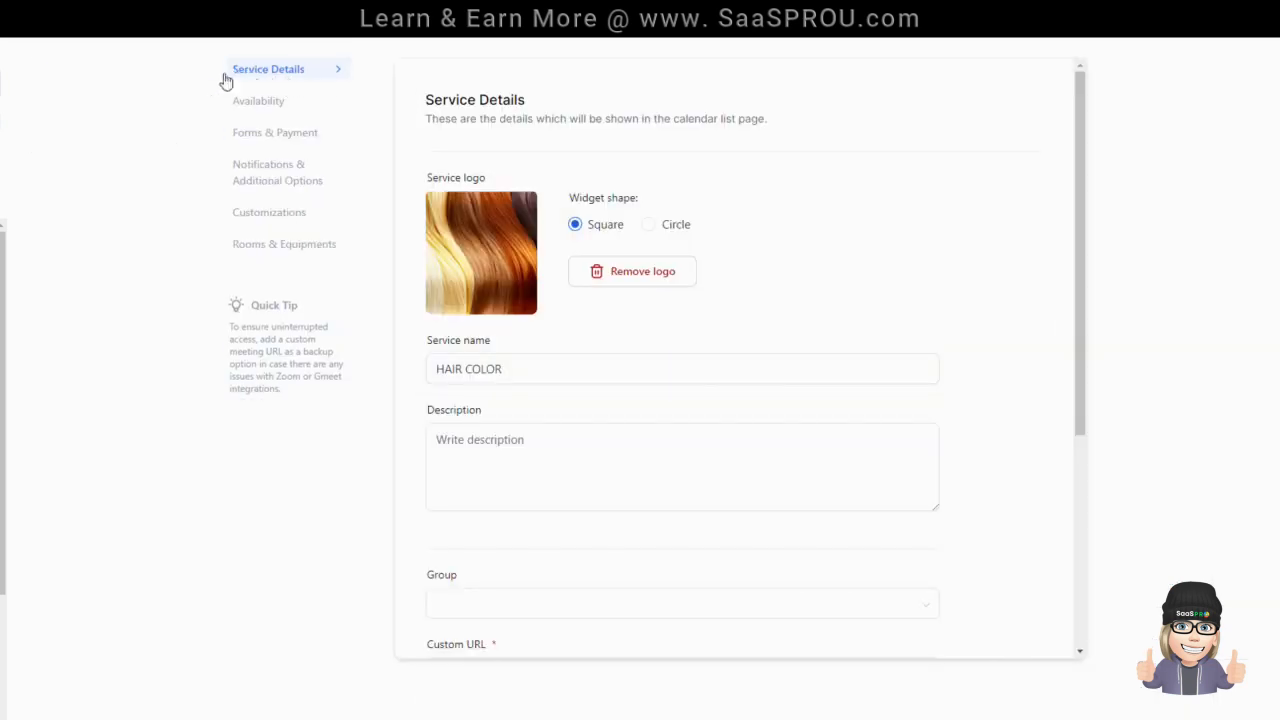
pyautogui.scroll(-3, 597, 420)
pyautogui.click(467, 262)
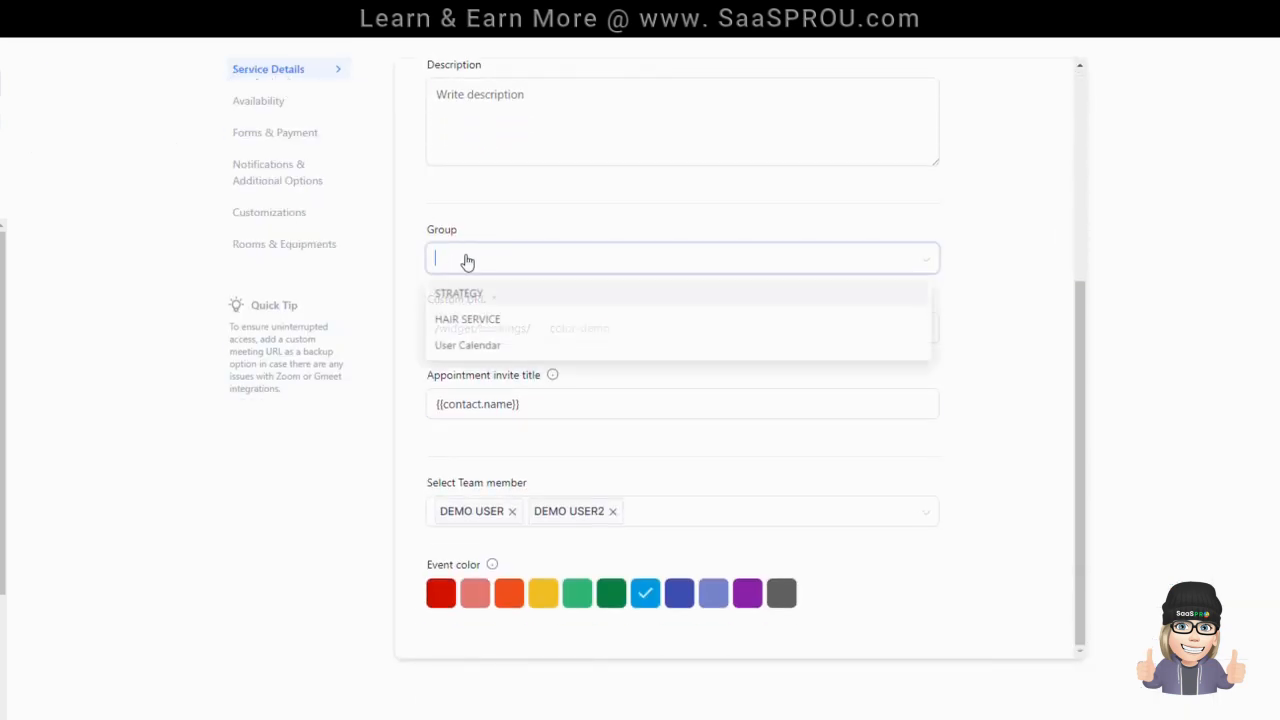
pyautogui.click(468, 319)
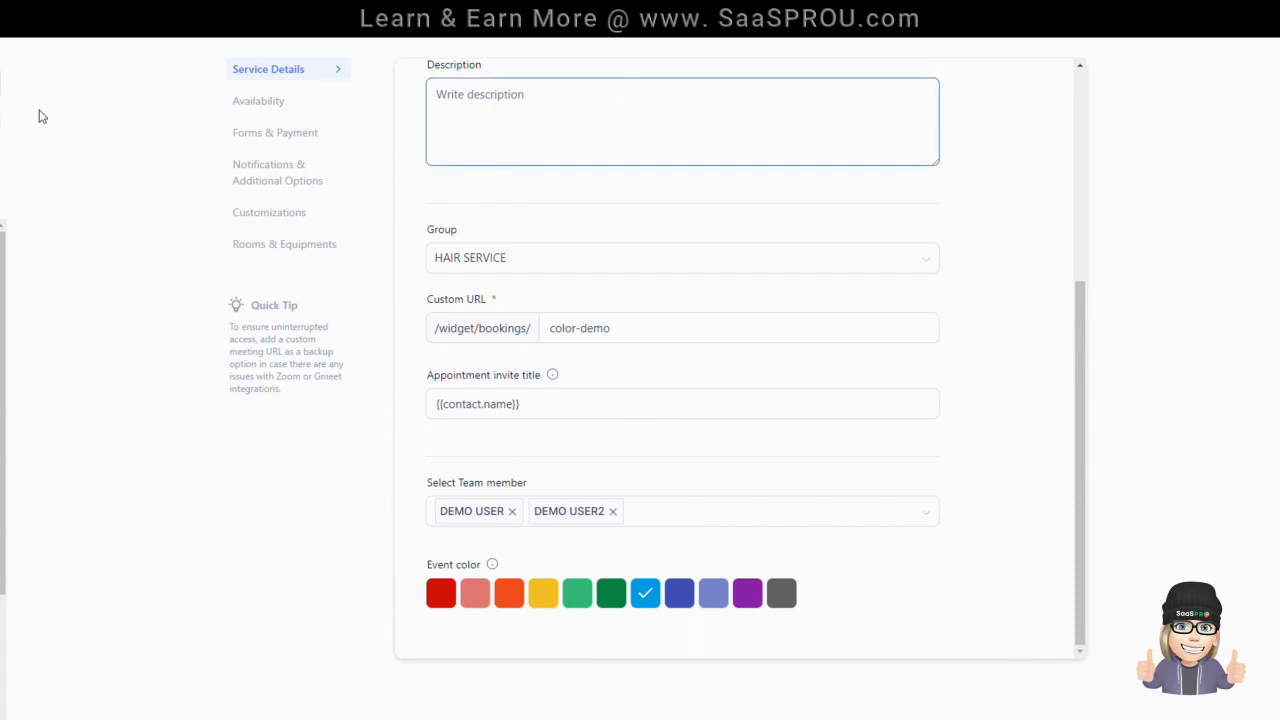
pyautogui.click(259, 100)
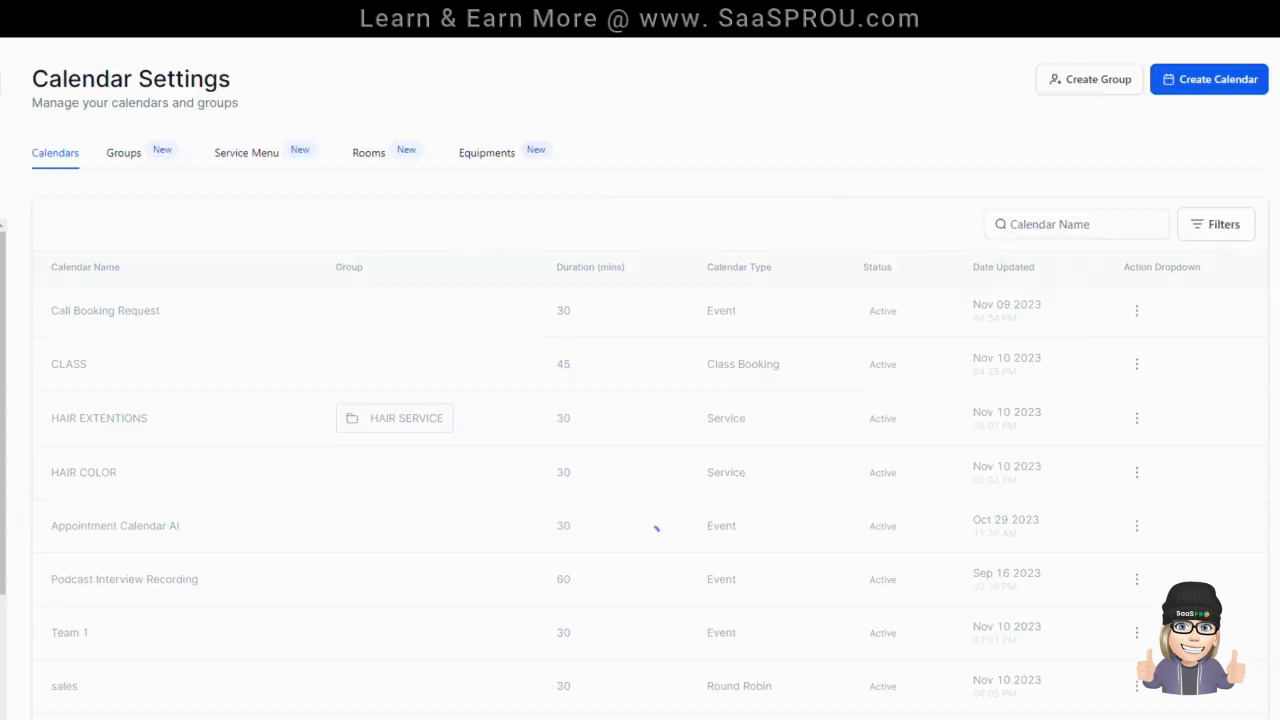
# Assign the HAIR CUT calendar on the second page of the calendar list to the HAIR SERVICE group and save it.
pyautogui.scroll(-3, 190, 527)
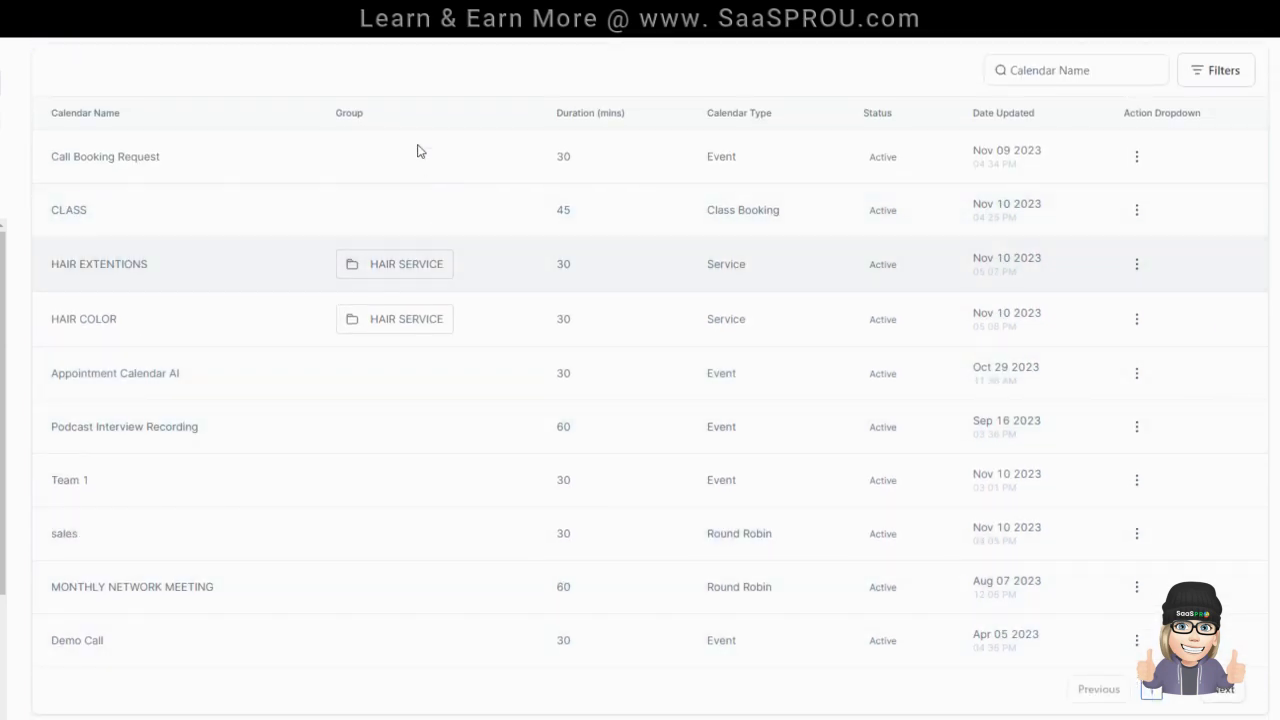
pyautogui.click(1178, 697)
pyautogui.click(1110, 417)
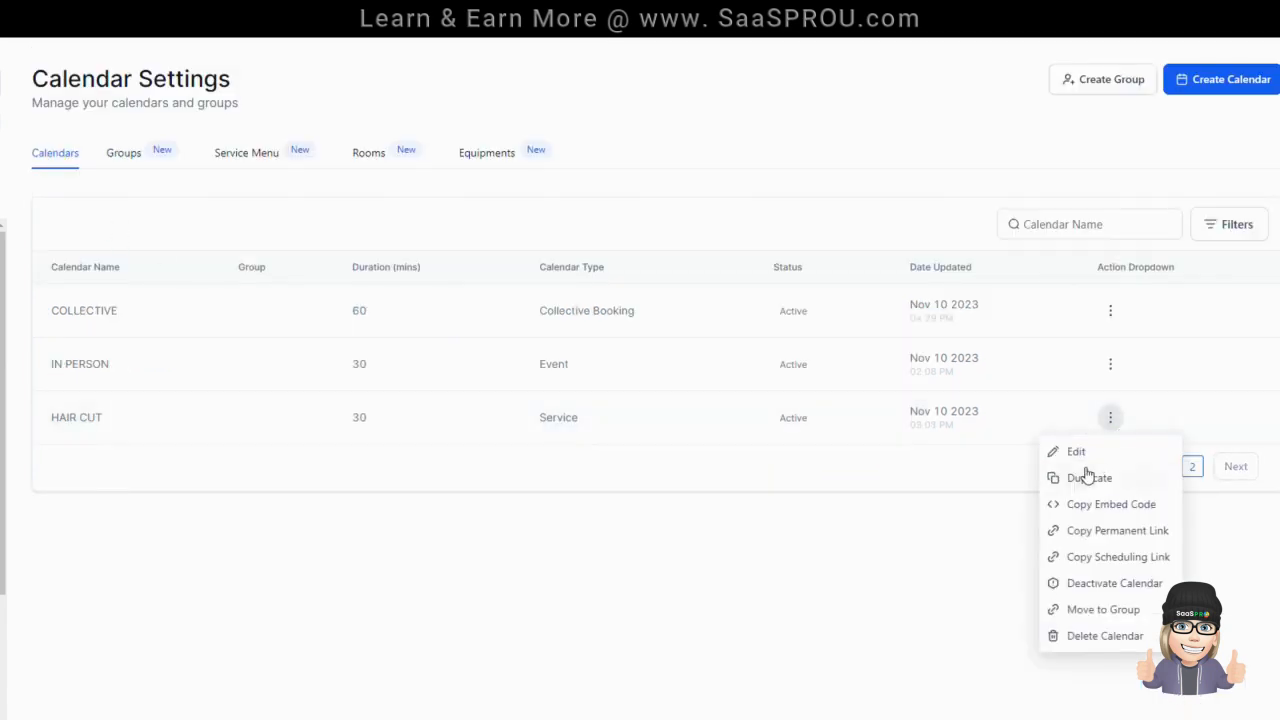
pyautogui.click(1075, 451)
pyautogui.scroll(-1, 569, 397)
pyautogui.click(493, 403)
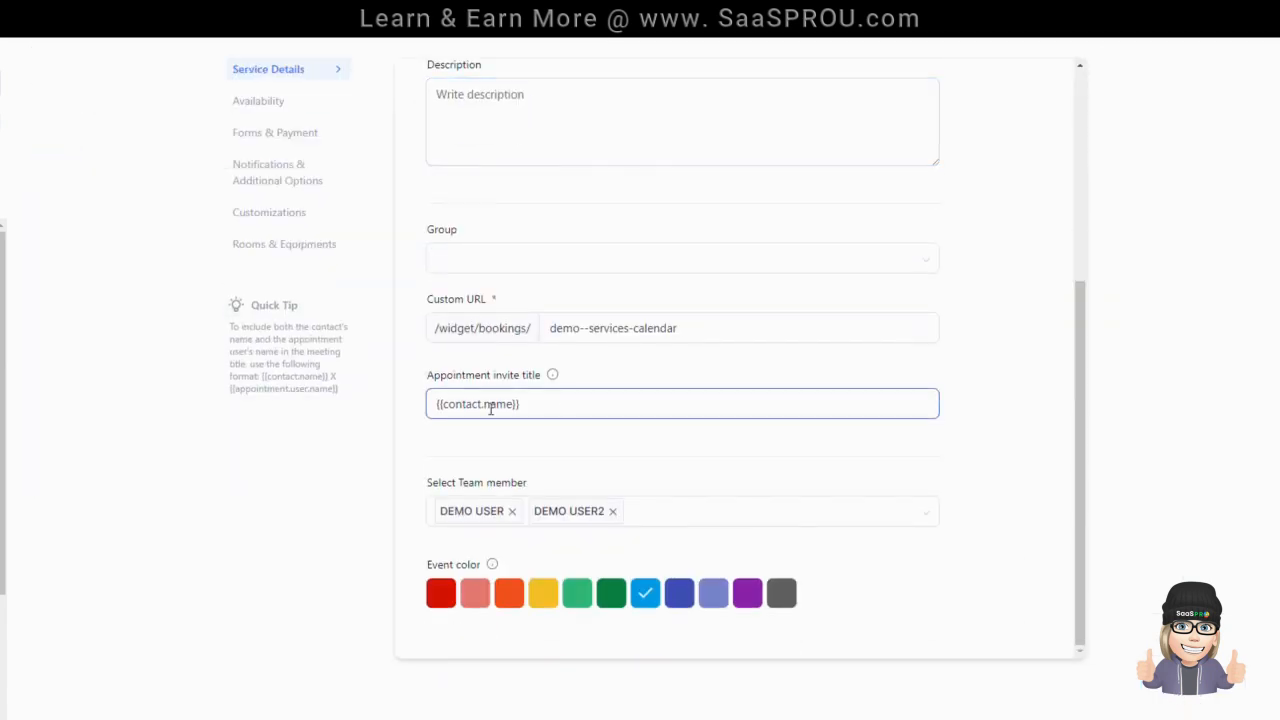
pyautogui.click(461, 266)
pyautogui.click(492, 318)
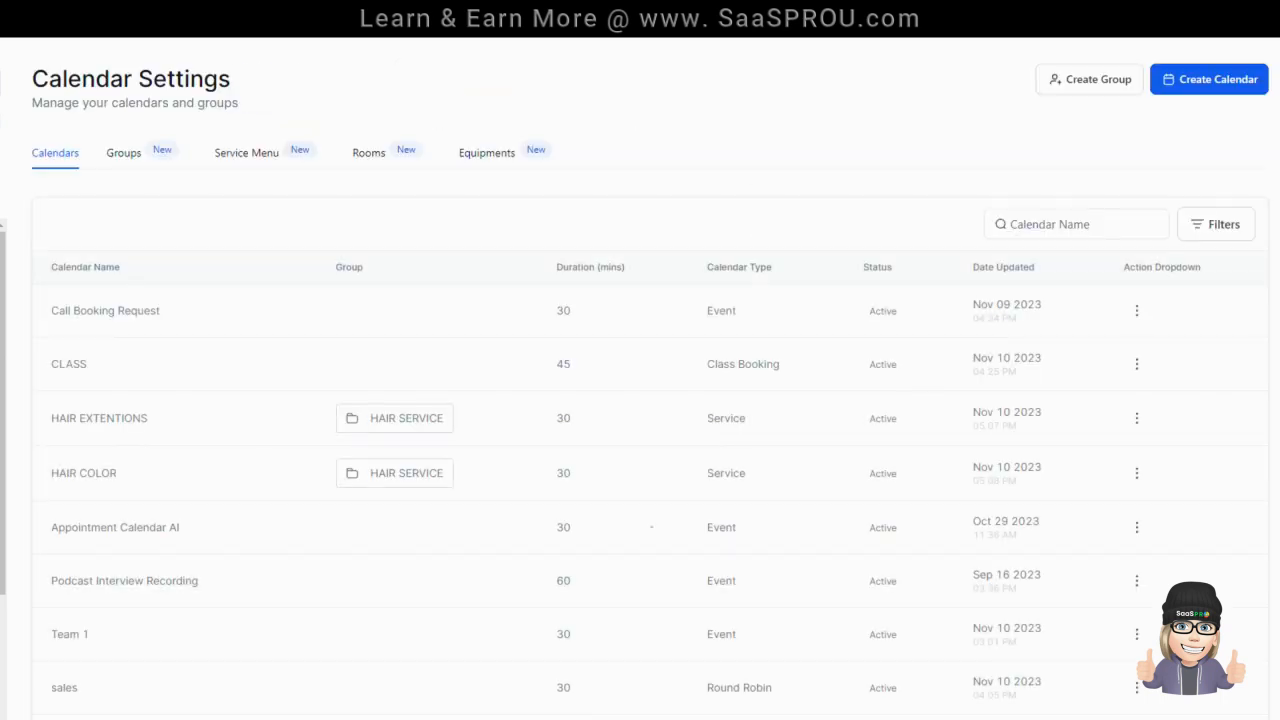
# Check the number of calendars in the HAIR SERVICE group, copy its permanent link and view its booking page.
pyautogui.click(118, 163)
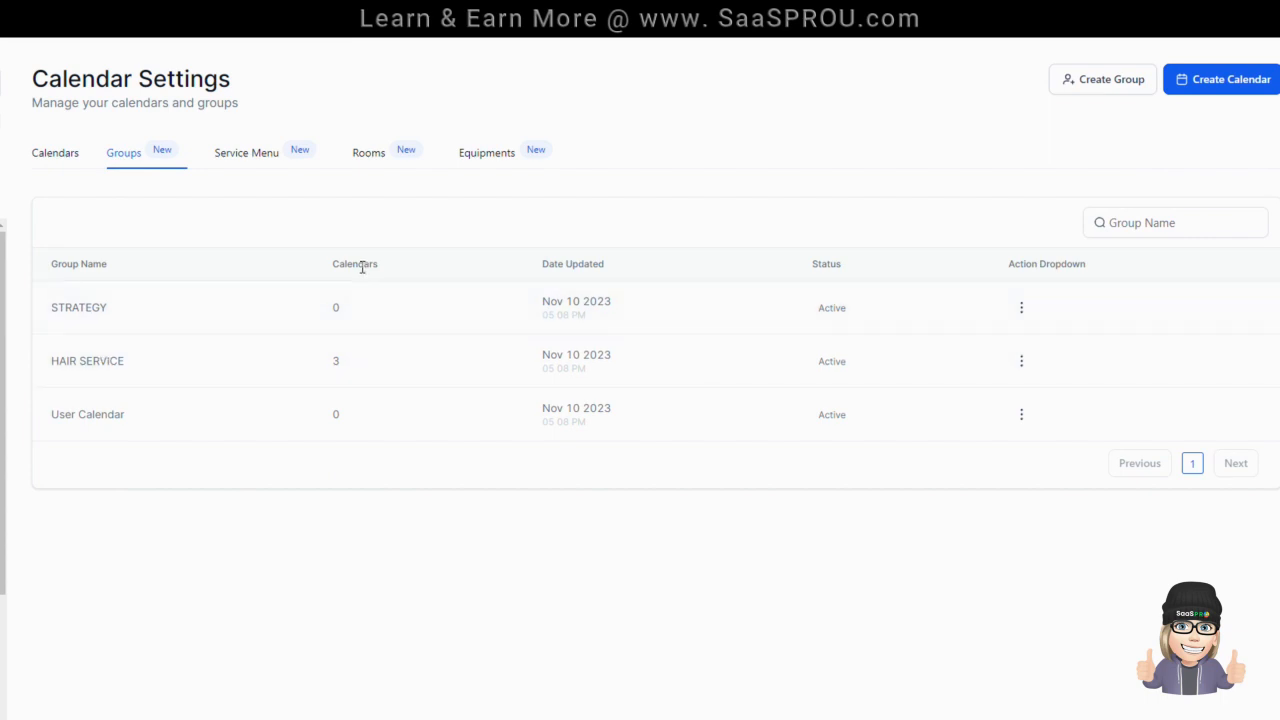
pyautogui.moveTo(357, 368); pyautogui.dragTo(333, 368)
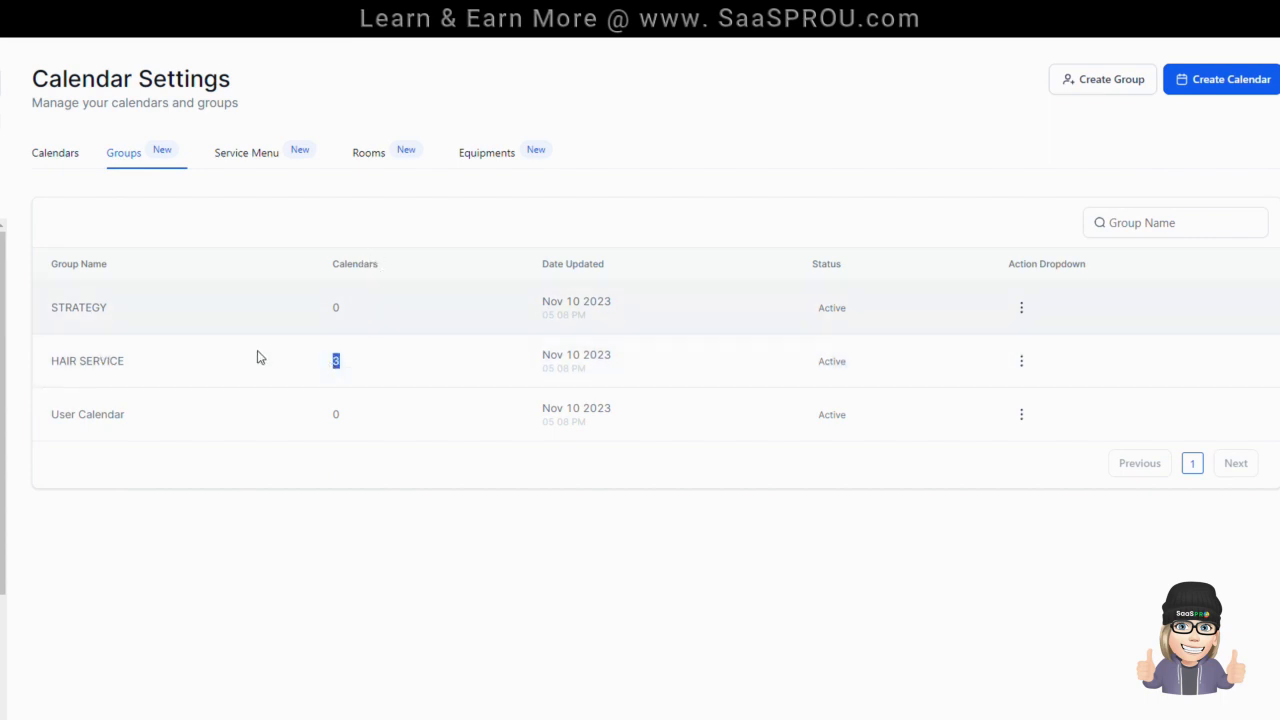
pyautogui.click(1022, 362)
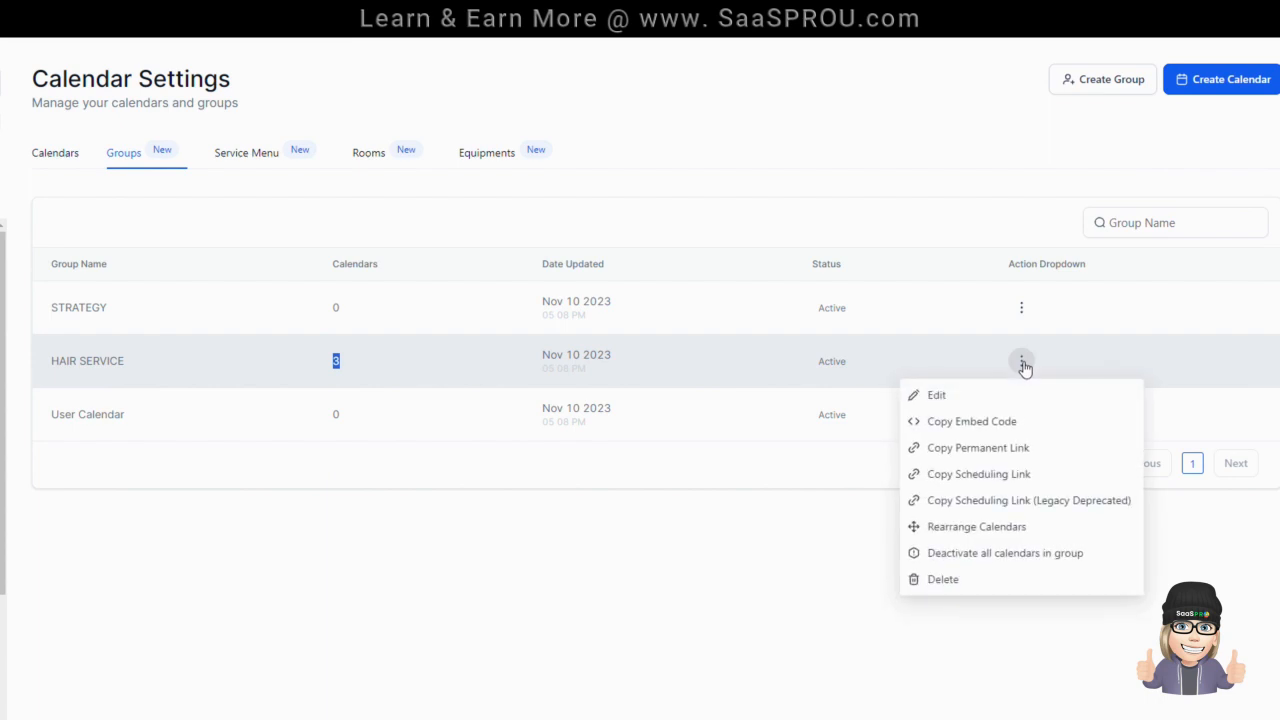
pyautogui.click(1043, 452)
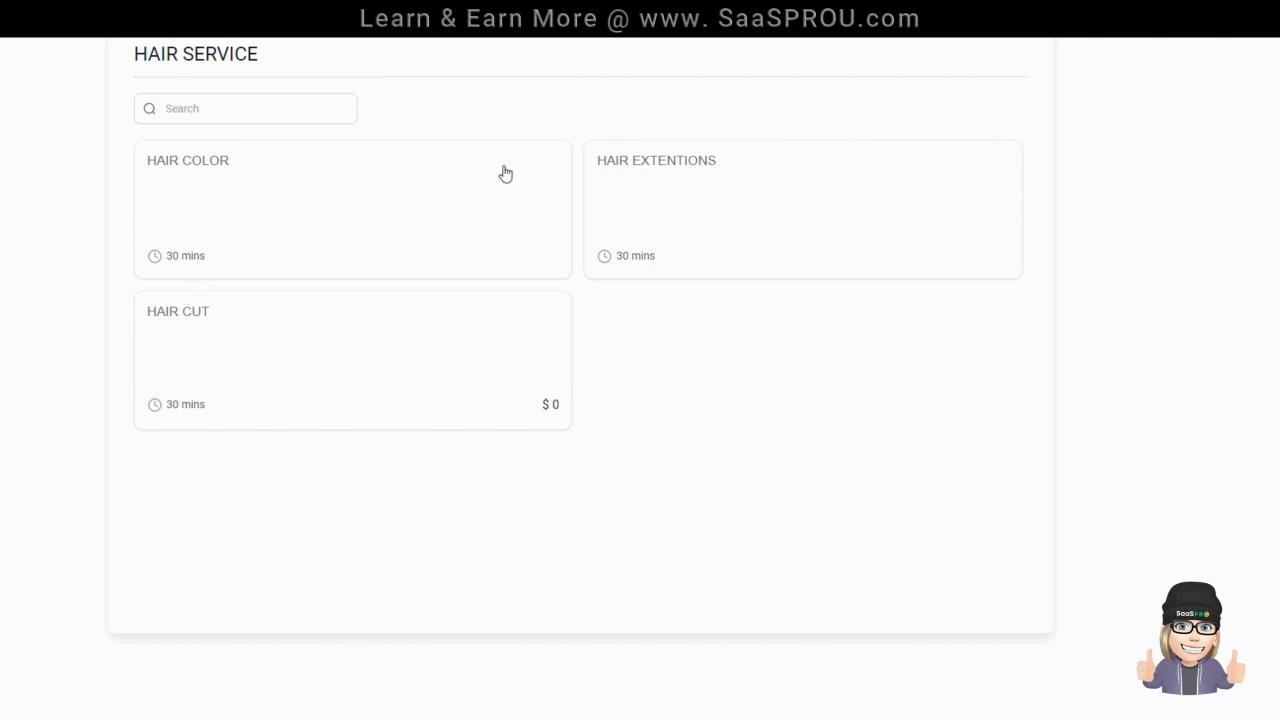
# Preview the HAIR COLOR booking flow from staff selection to the date and time page, choosing the first staff member.
pyautogui.click(229, 170)
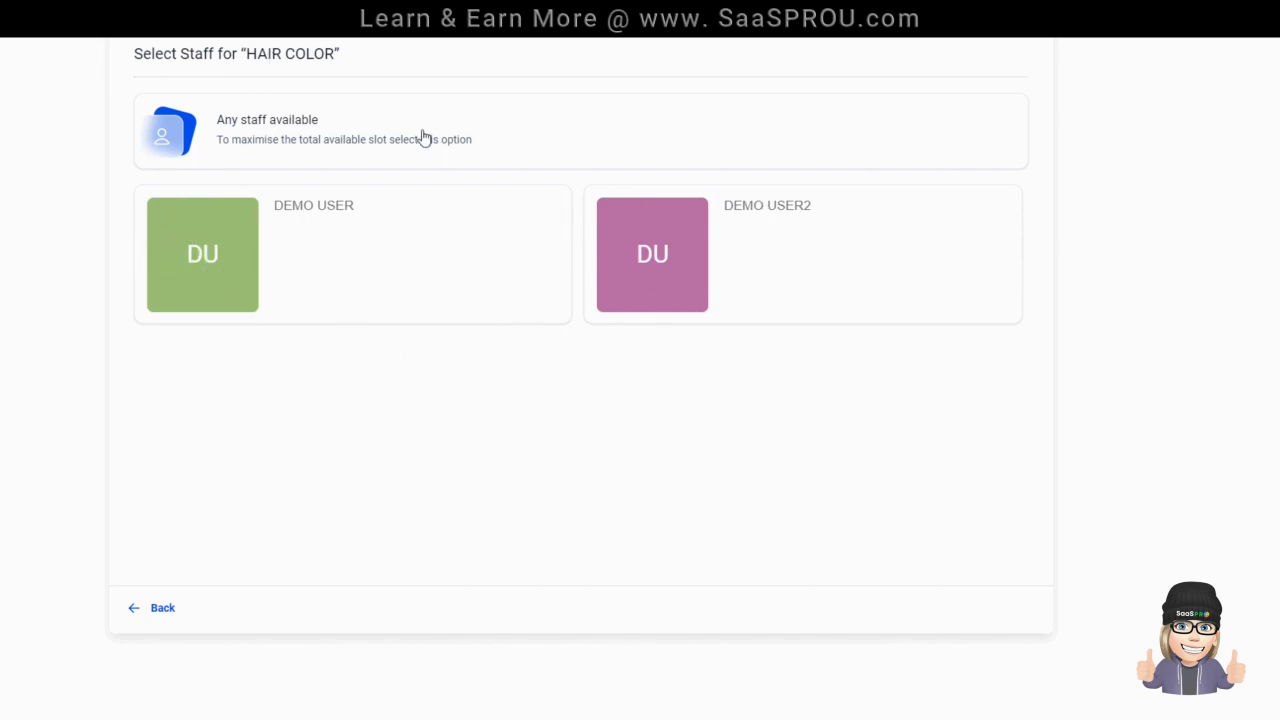
pyautogui.click(165, 608)
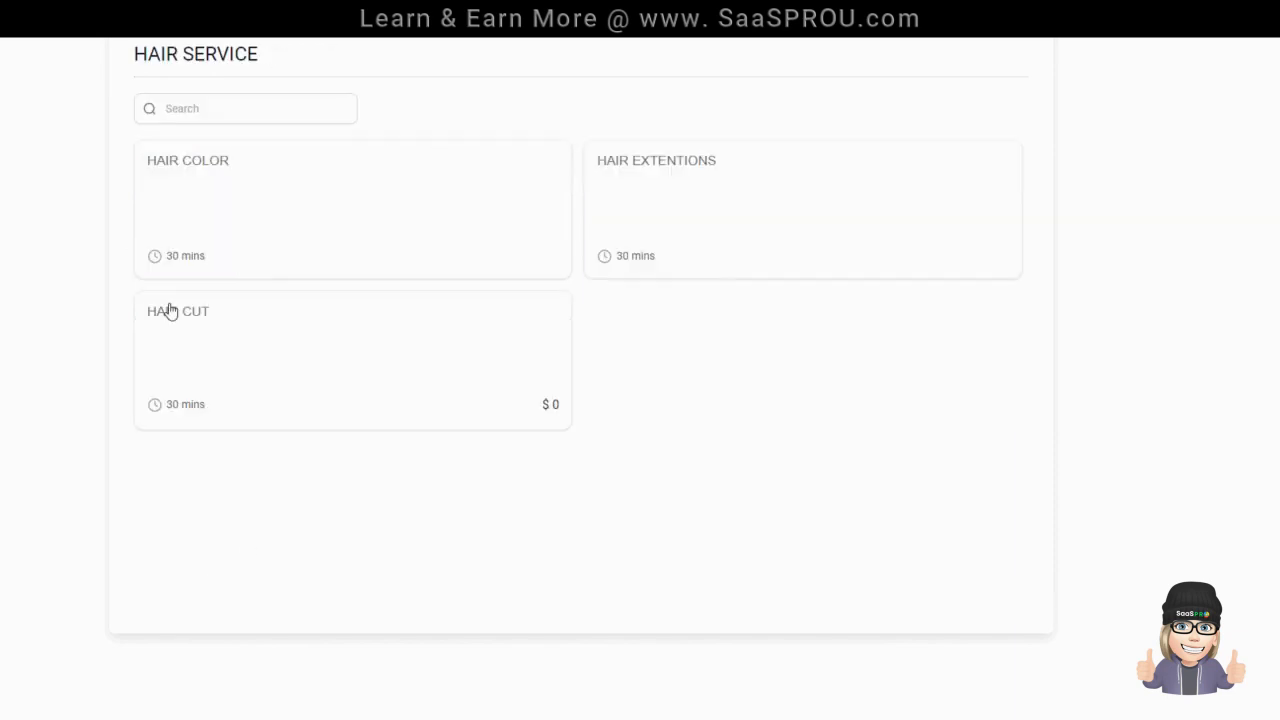
pyautogui.click(253, 196)
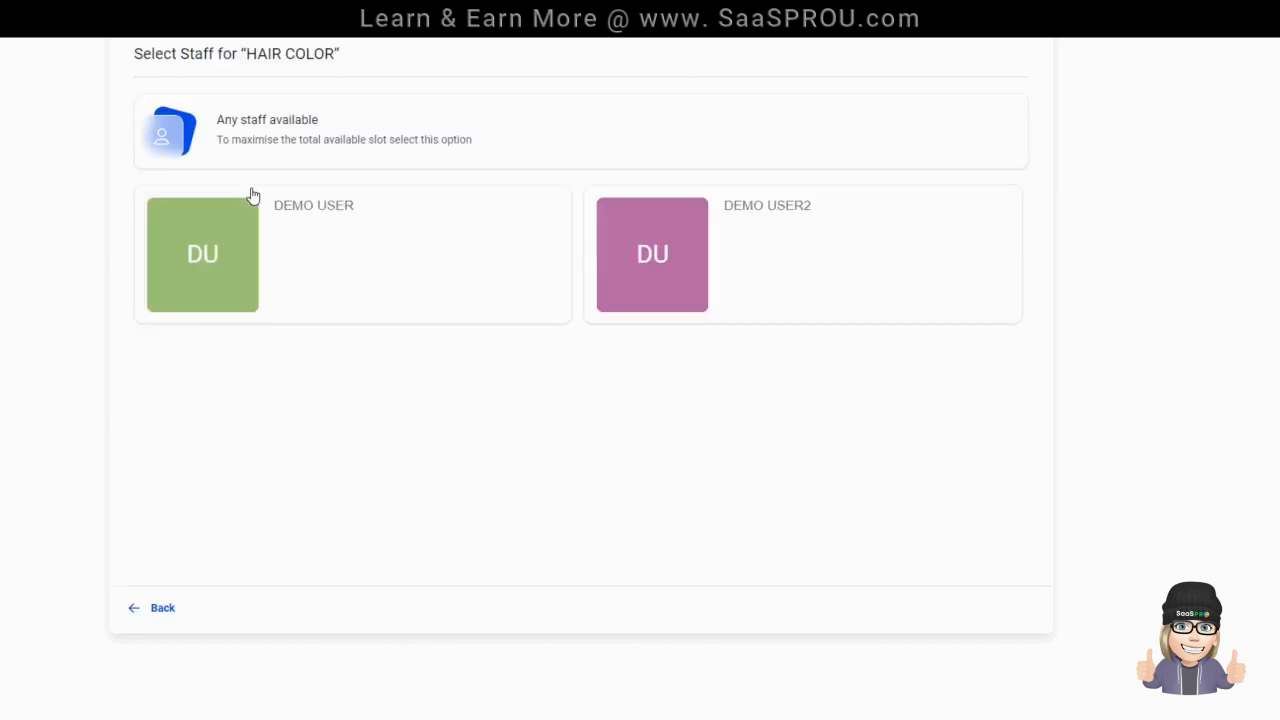
pyautogui.click(218, 252)
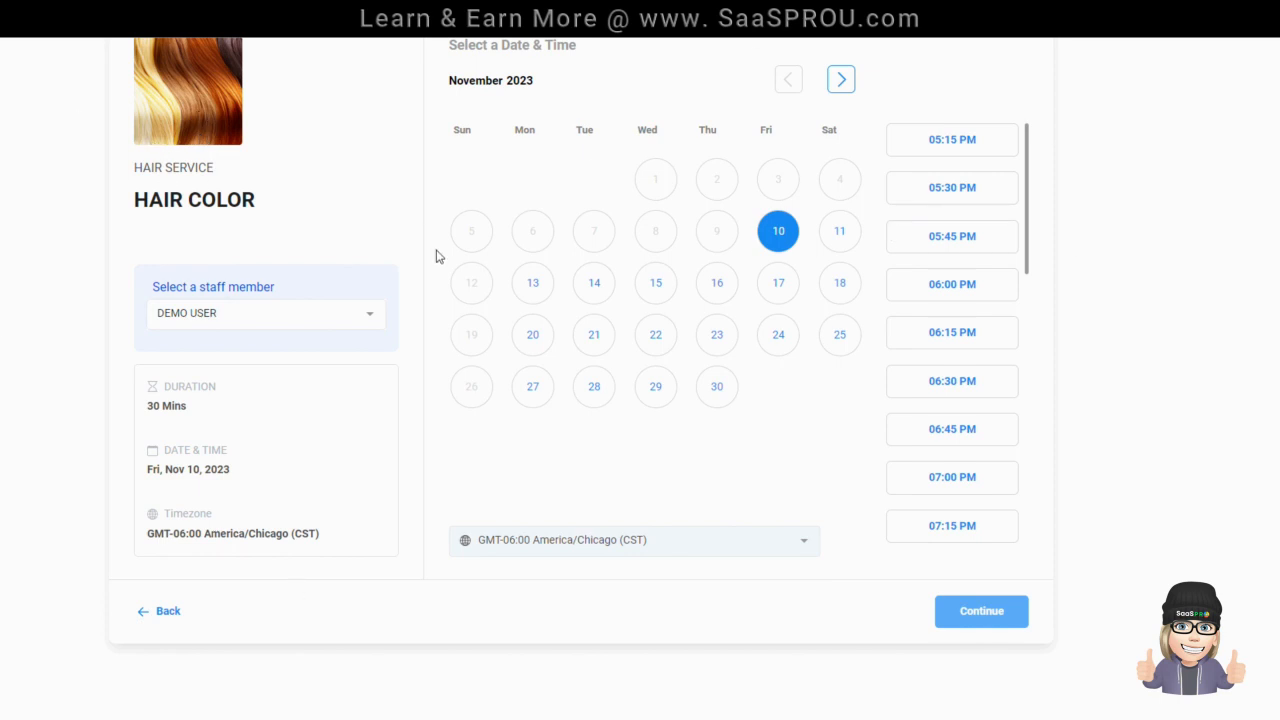
# Switch the HAIR COLOR booking to the second staff member and back to the first to compare their available slots.
pyautogui.click(150, 322)
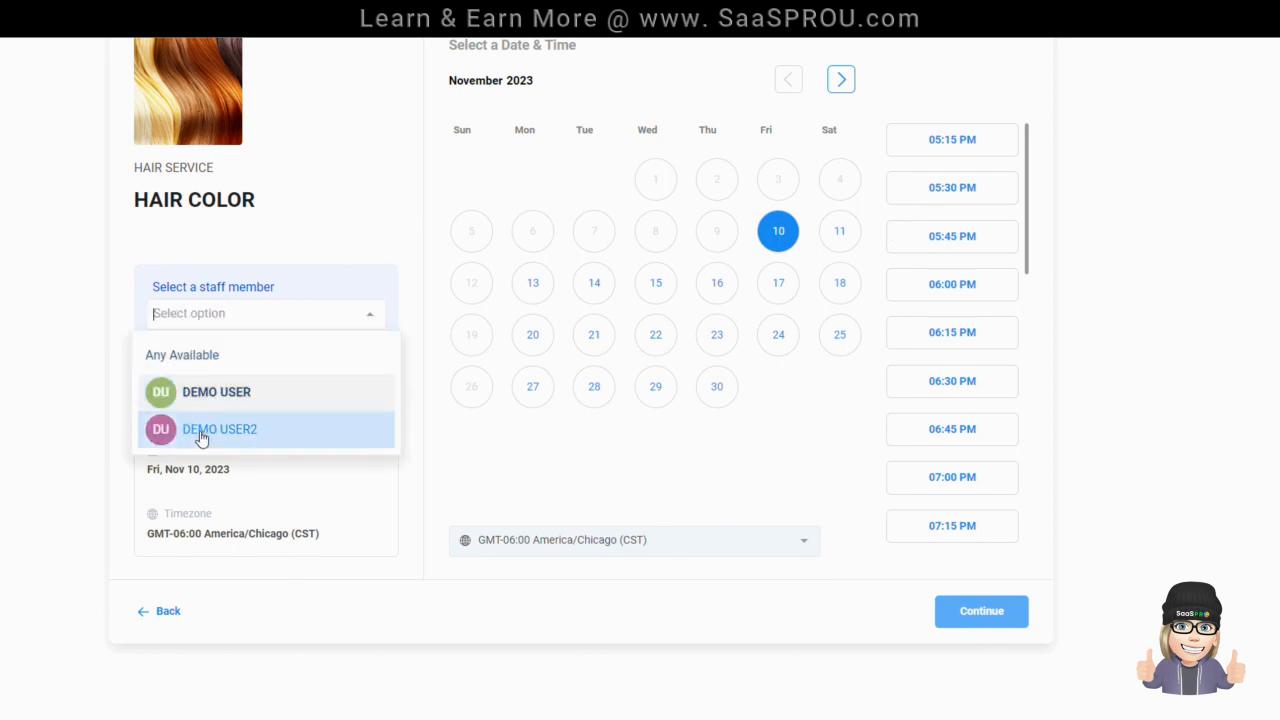
pyautogui.click(281, 249)
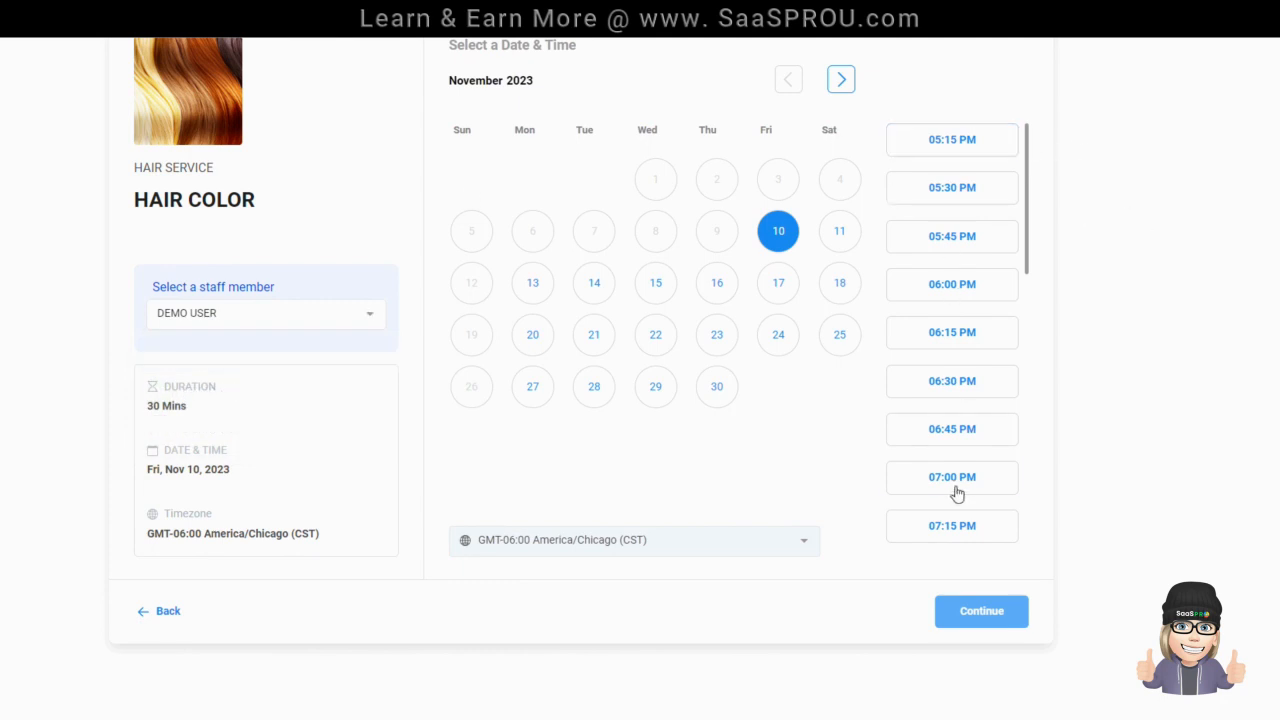
pyautogui.click(226, 315)
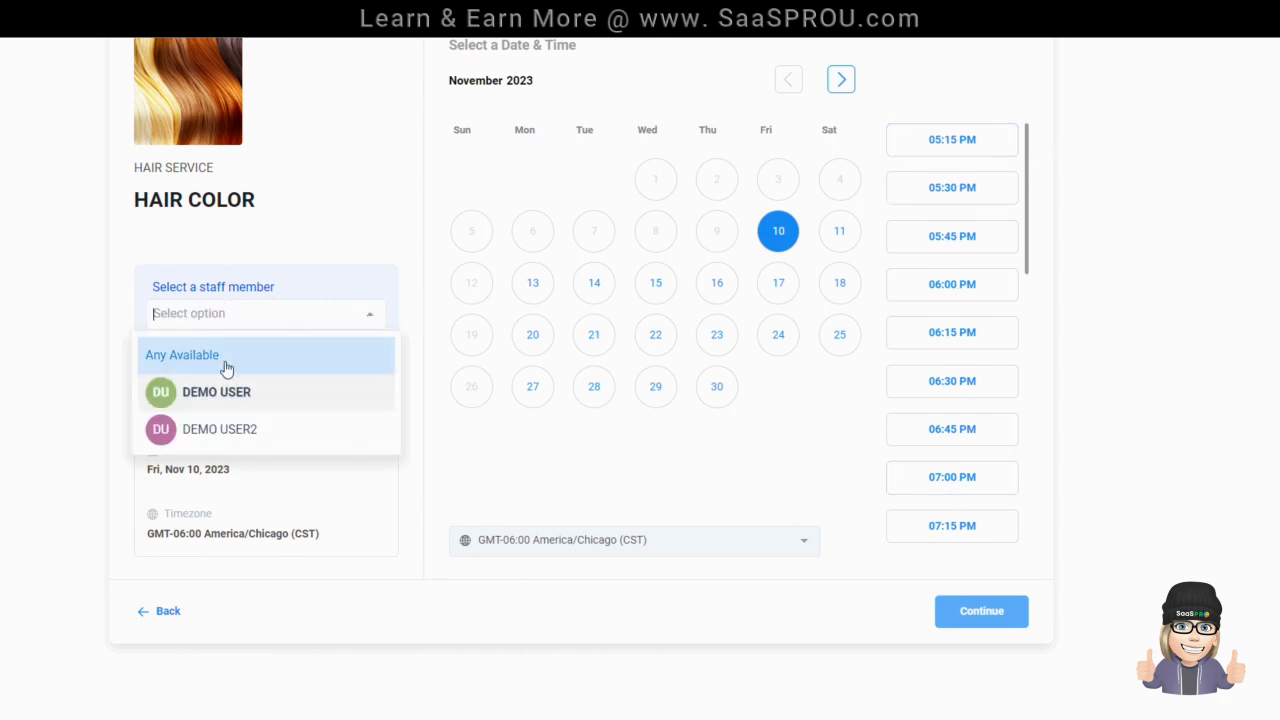
pyautogui.click(237, 432)
pyautogui.click(220, 312)
pyautogui.click(212, 392)
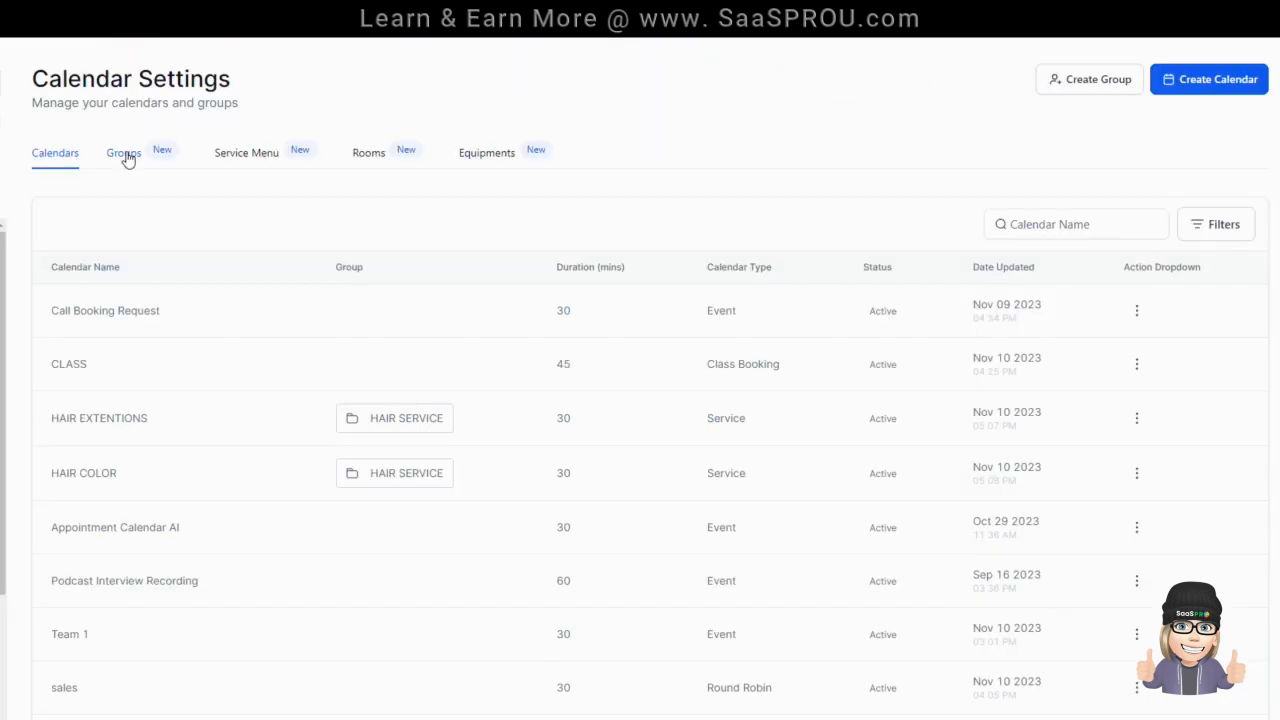
# Open the HAIR SERVICE group for editing and look over its settings.
pyautogui.click(125, 155)
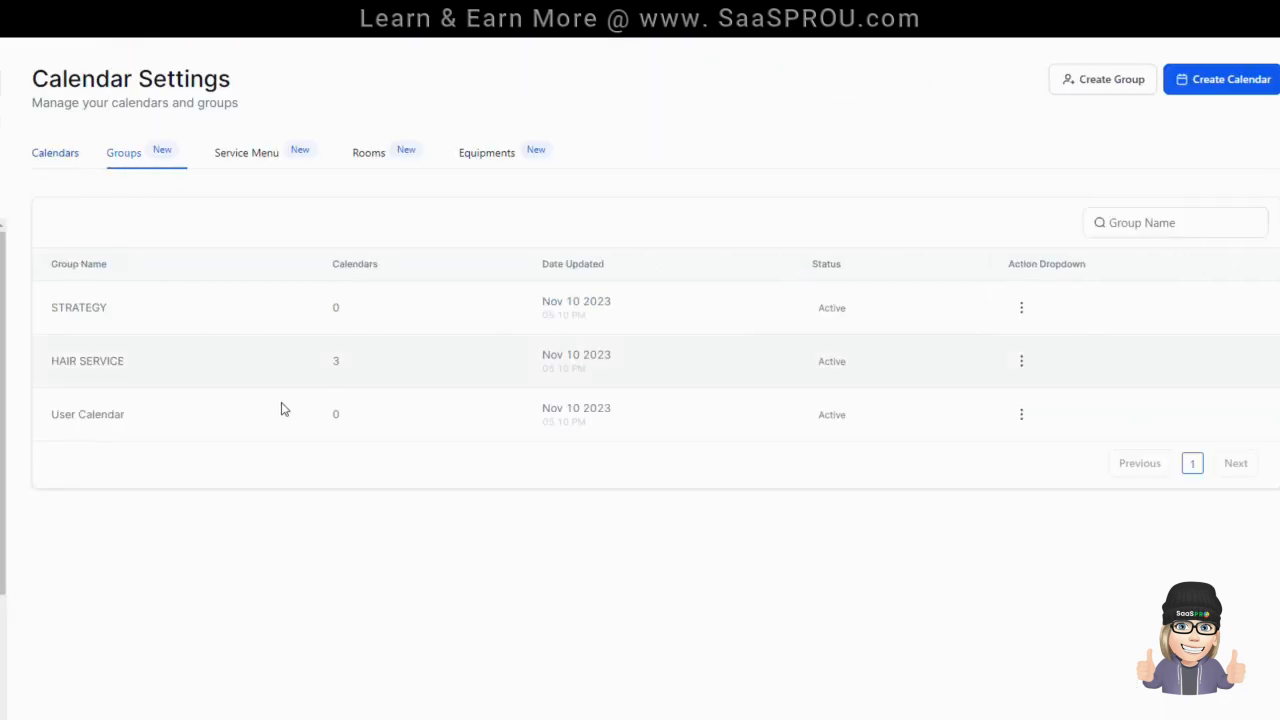
pyautogui.click(1021, 362)
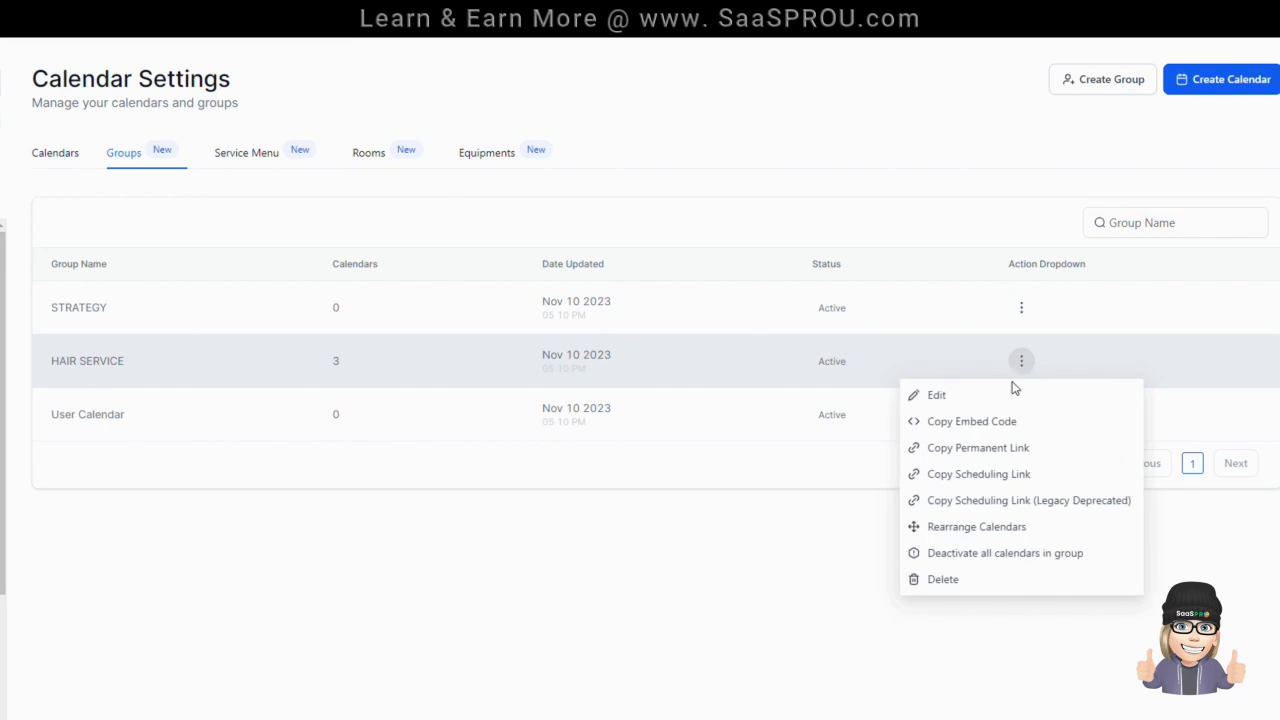
pyautogui.click(935, 394)
pyautogui.click(681, 347)
pyautogui.click(584, 547)
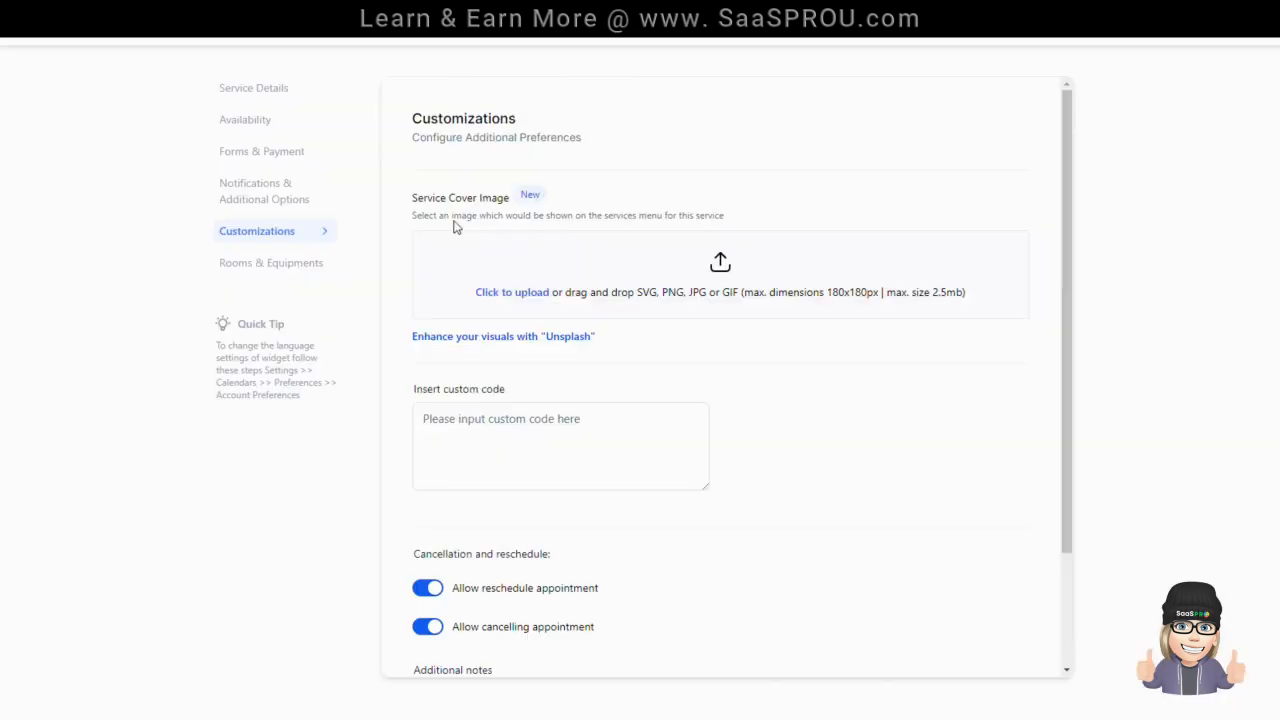
# Upload image 3 as the HAIR EXTENTIONS Service Cover Image, compare it with the service logo and save the calendar.
pyautogui.click(242, 88)
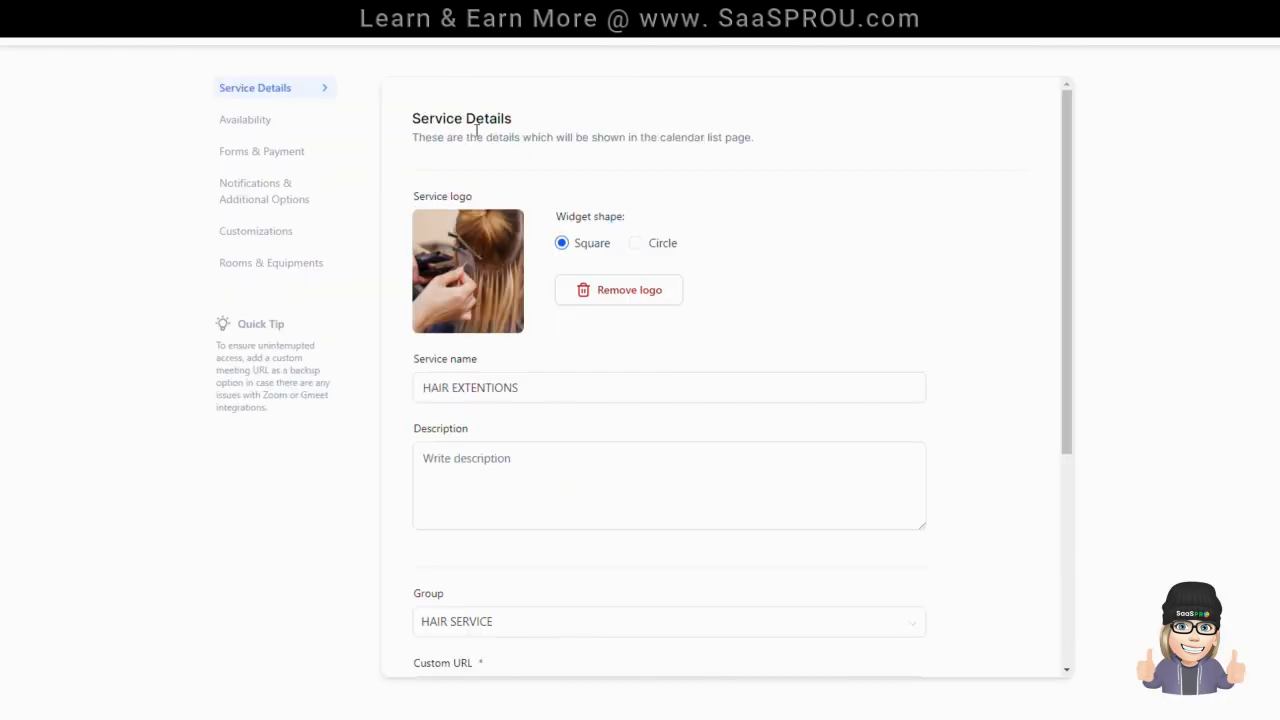
pyautogui.click(257, 232)
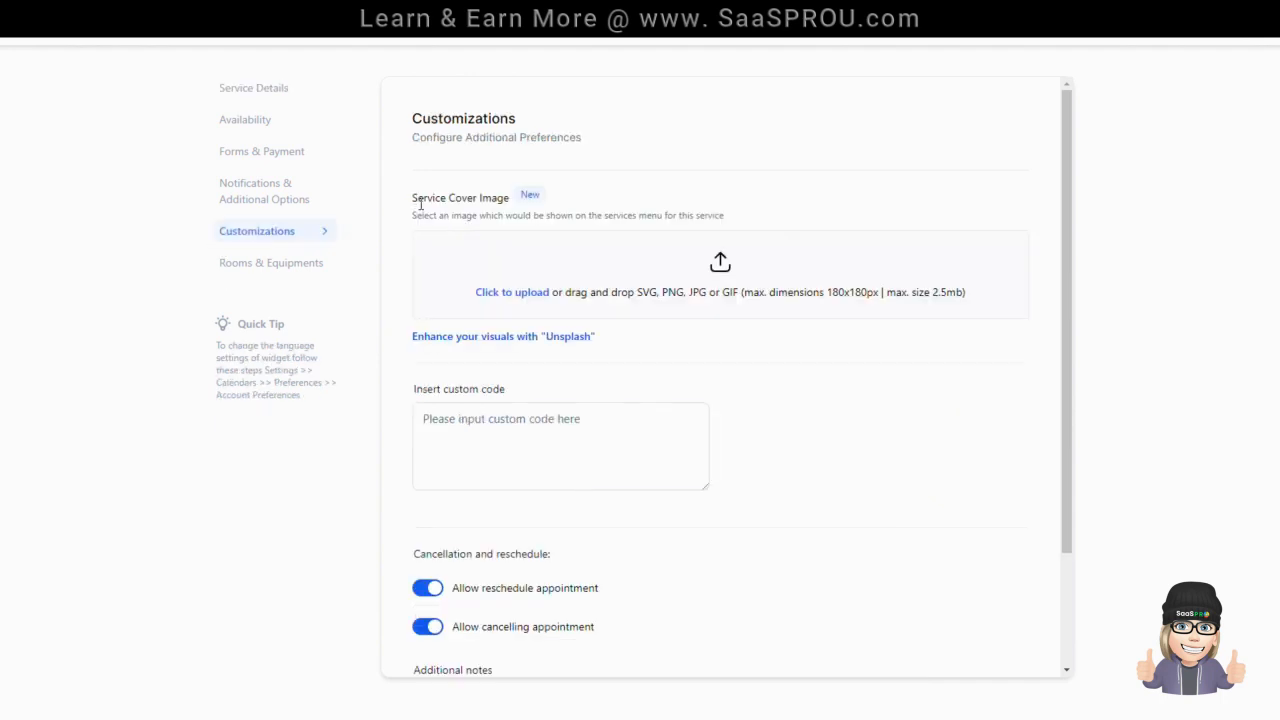
pyautogui.click(685, 292)
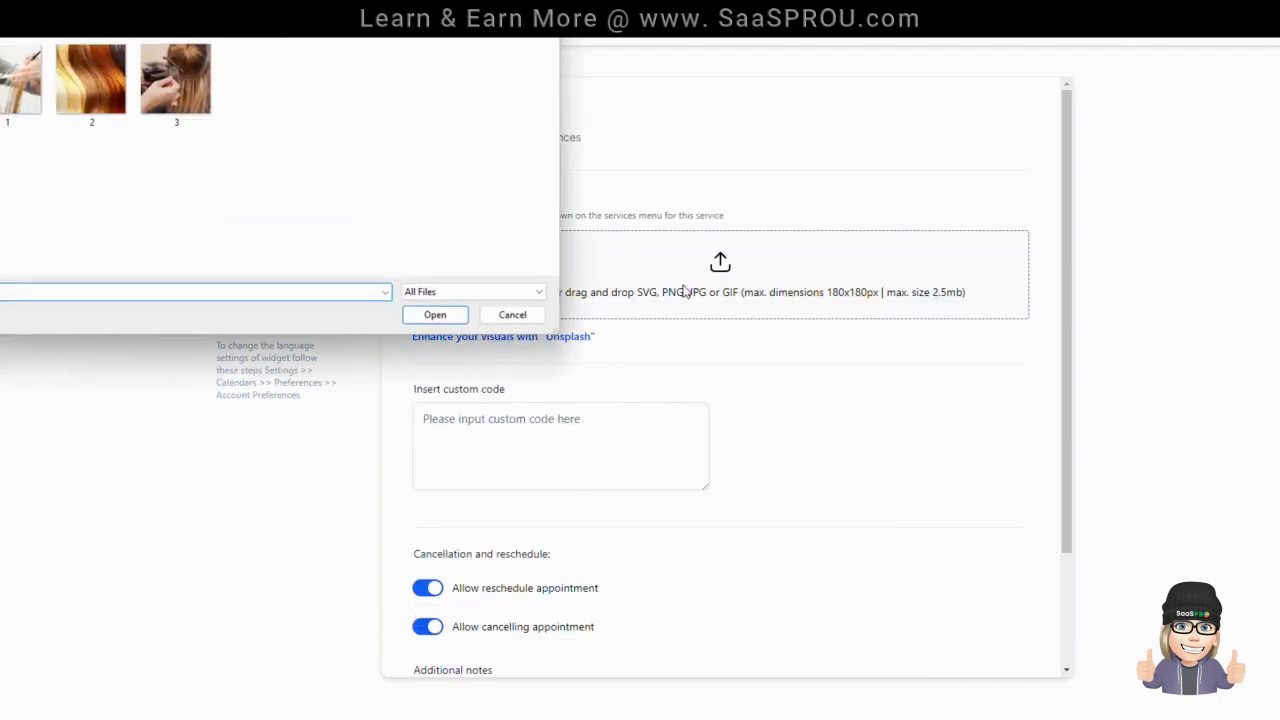
pyautogui.doubleClick(189, 92)
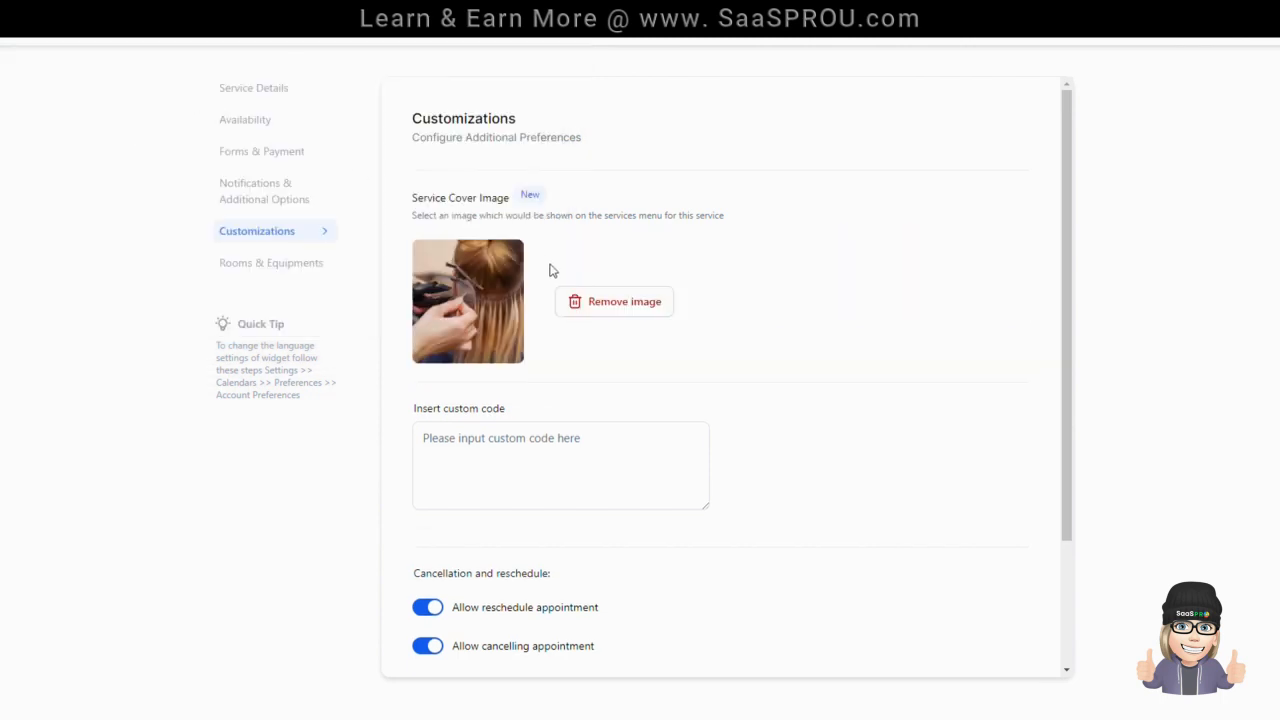
pyautogui.click(274, 92)
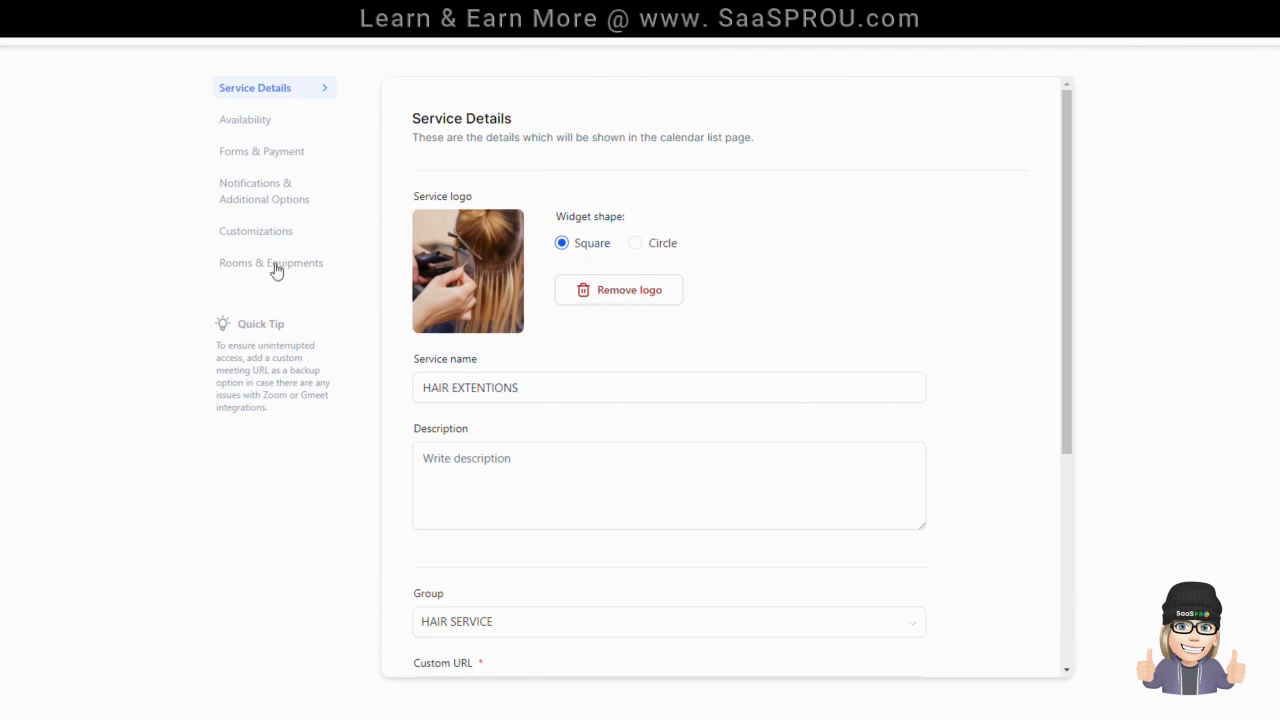
pyautogui.click(258, 237)
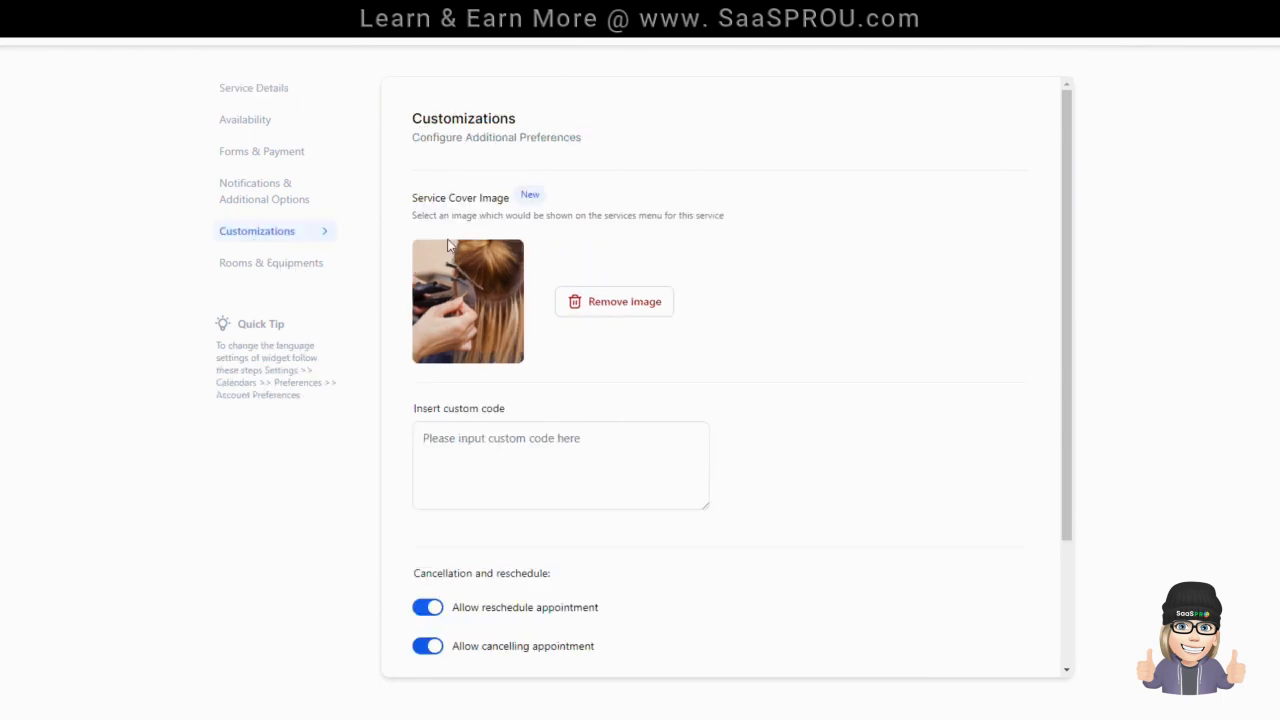
pyautogui.moveTo(421, 203); pyautogui.dragTo(576, 302)
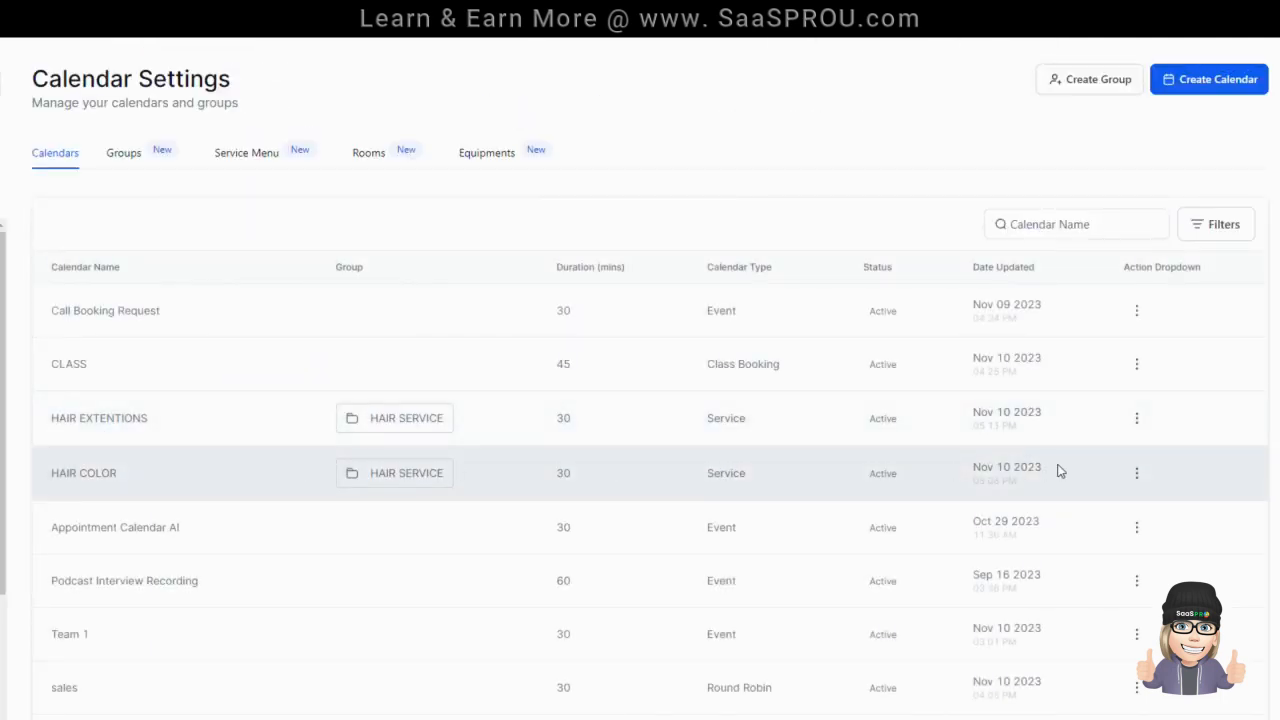
# Upload image 2 as the HAIR COLOR calendar's Service Cover Image and save the calendar.
pyautogui.click(1136, 473)
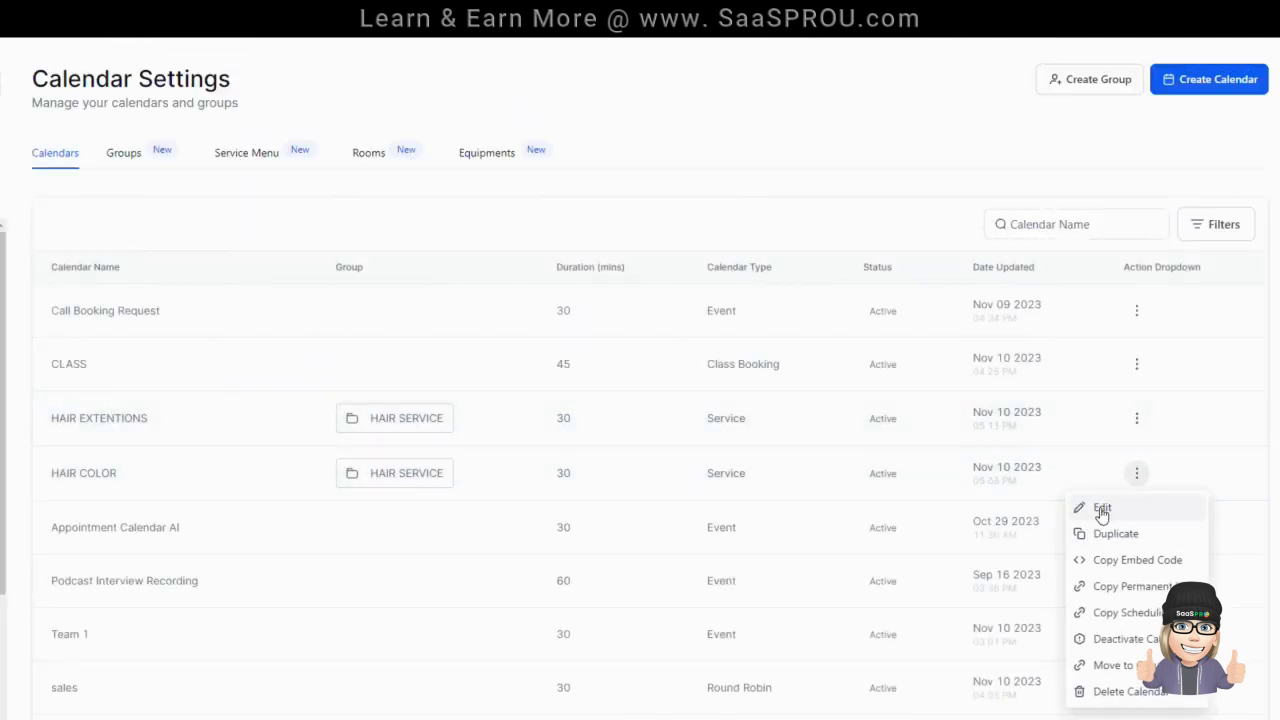
pyautogui.click(1102, 513)
pyautogui.click(250, 232)
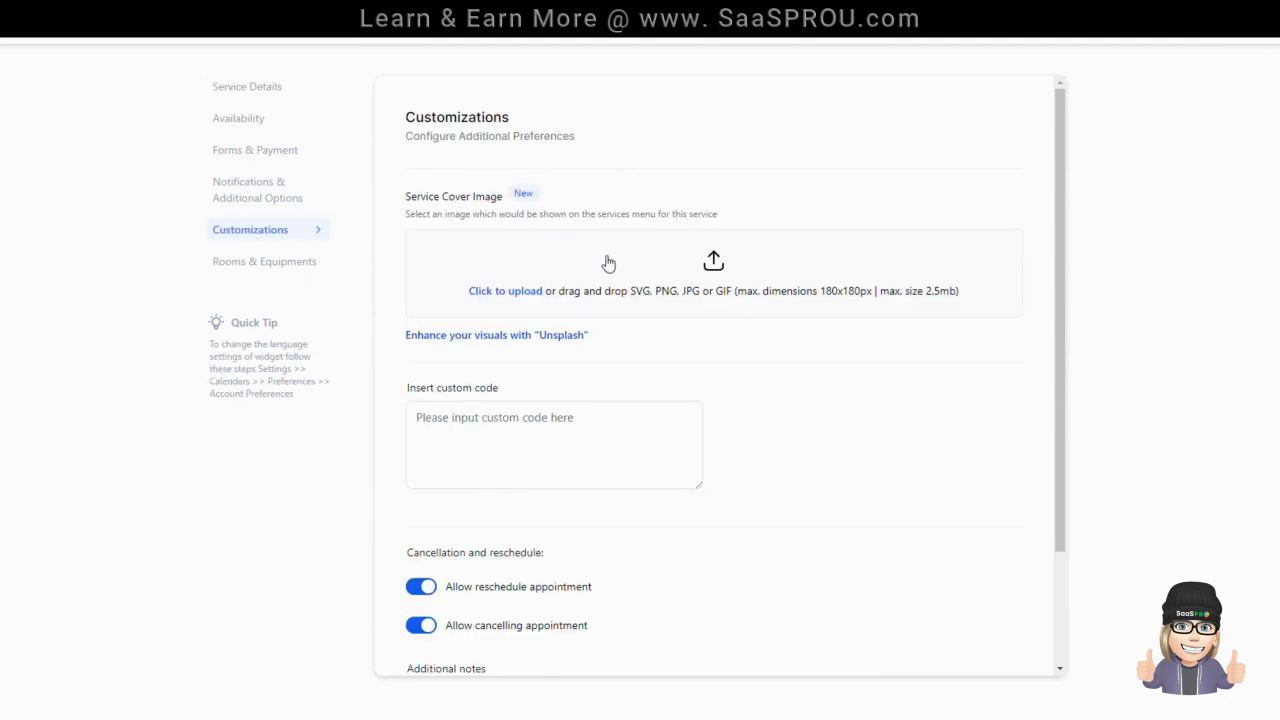
pyautogui.click(520, 295)
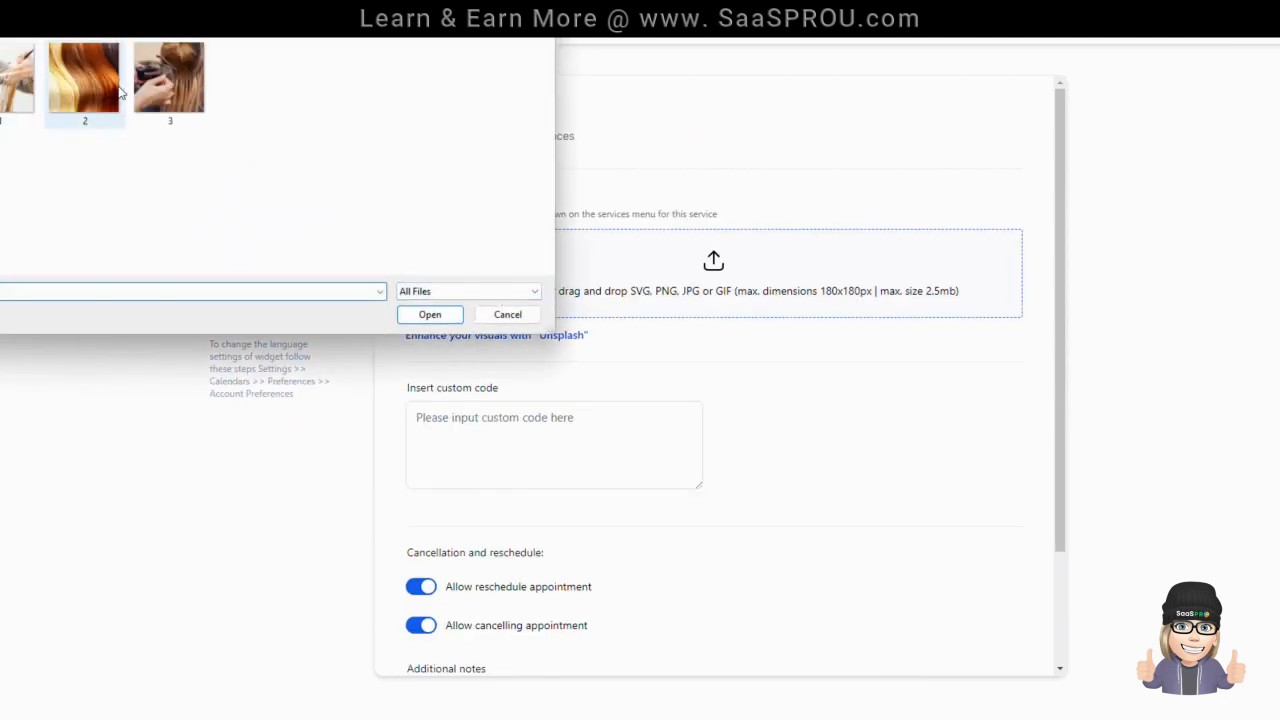
pyautogui.click(507, 314)
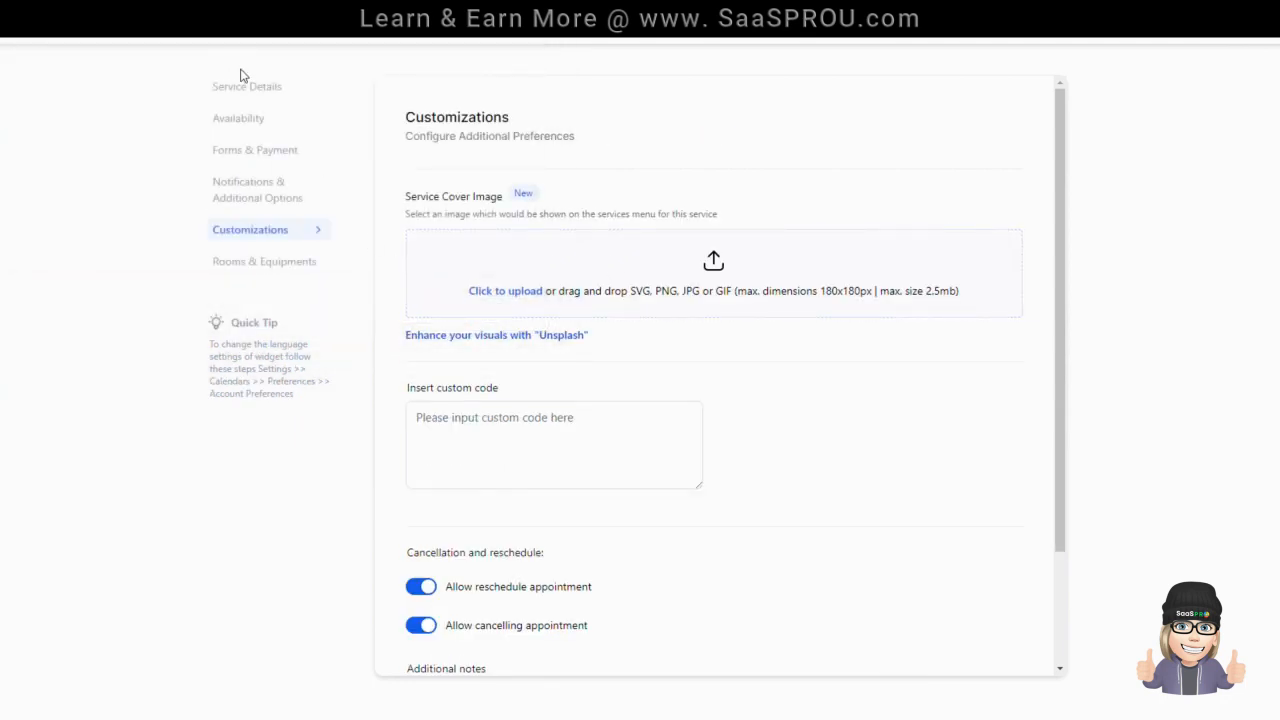
pyautogui.click(507, 291)
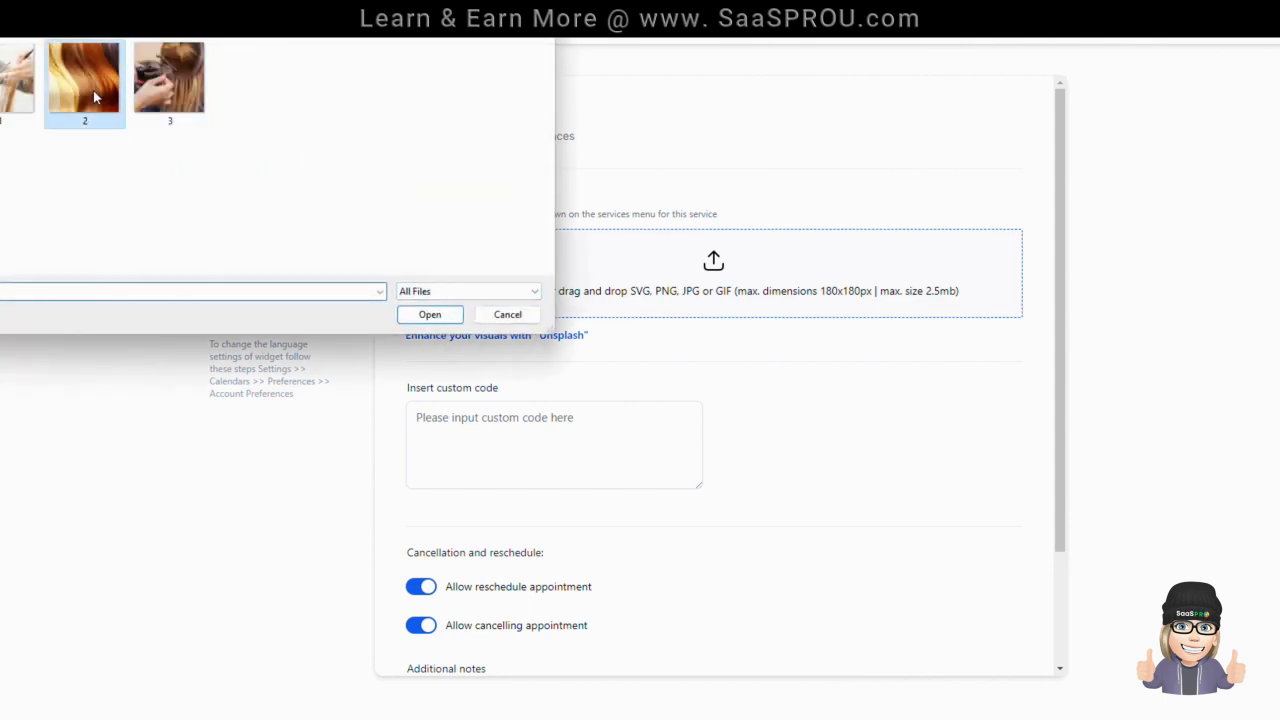
pyautogui.doubleClick(93, 90)
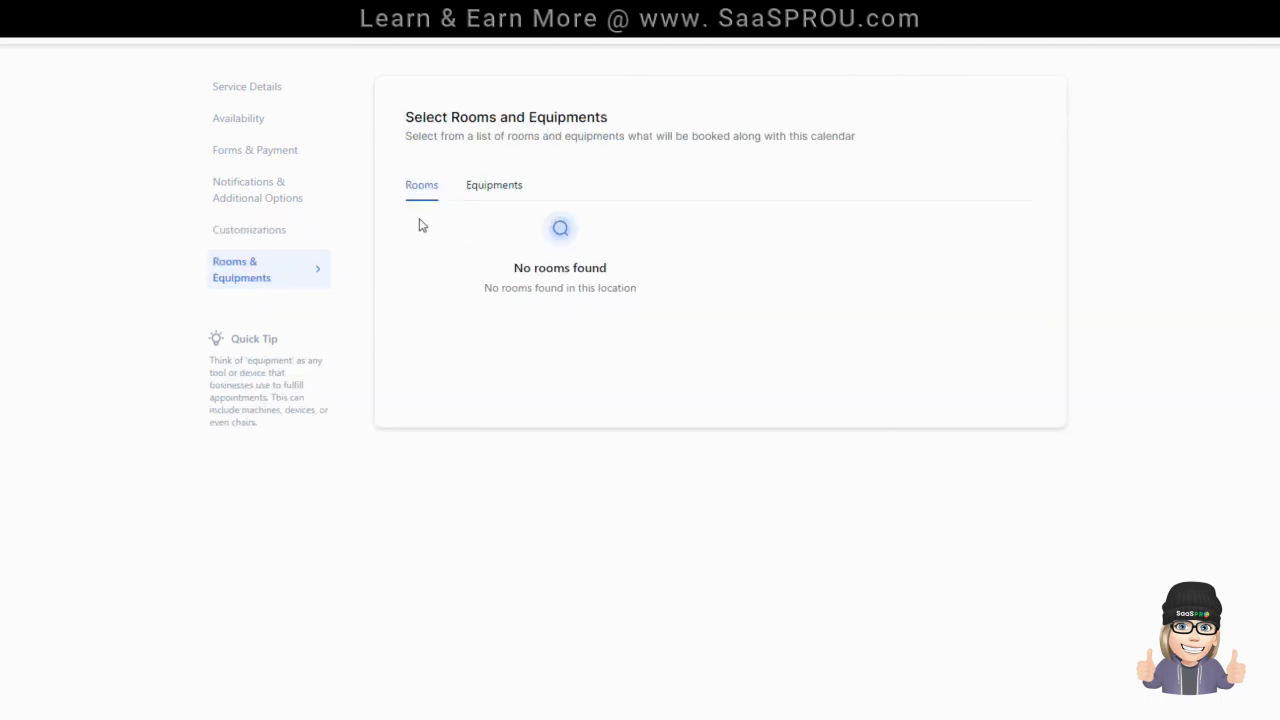
pyautogui.click(1189, 41)
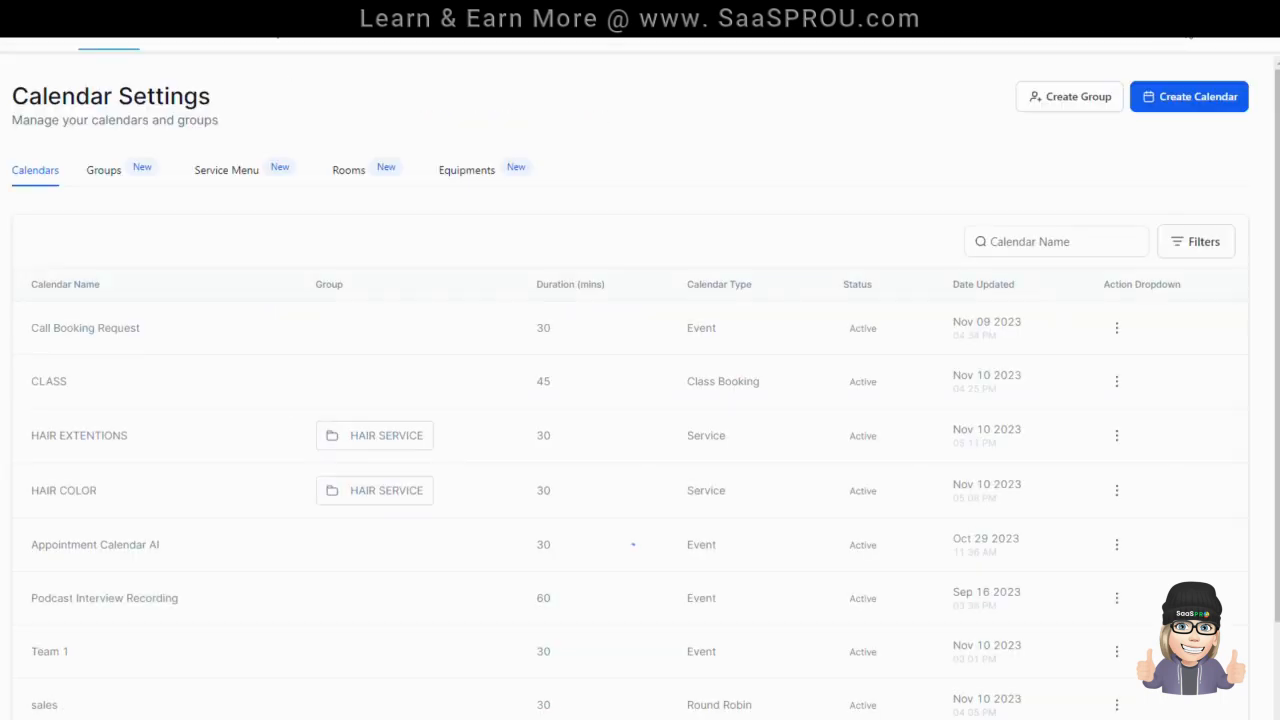
# Open the HAIR CUT calendar for editing and go to its Customizations settings.
pyautogui.scroll(-2, 158, 505)
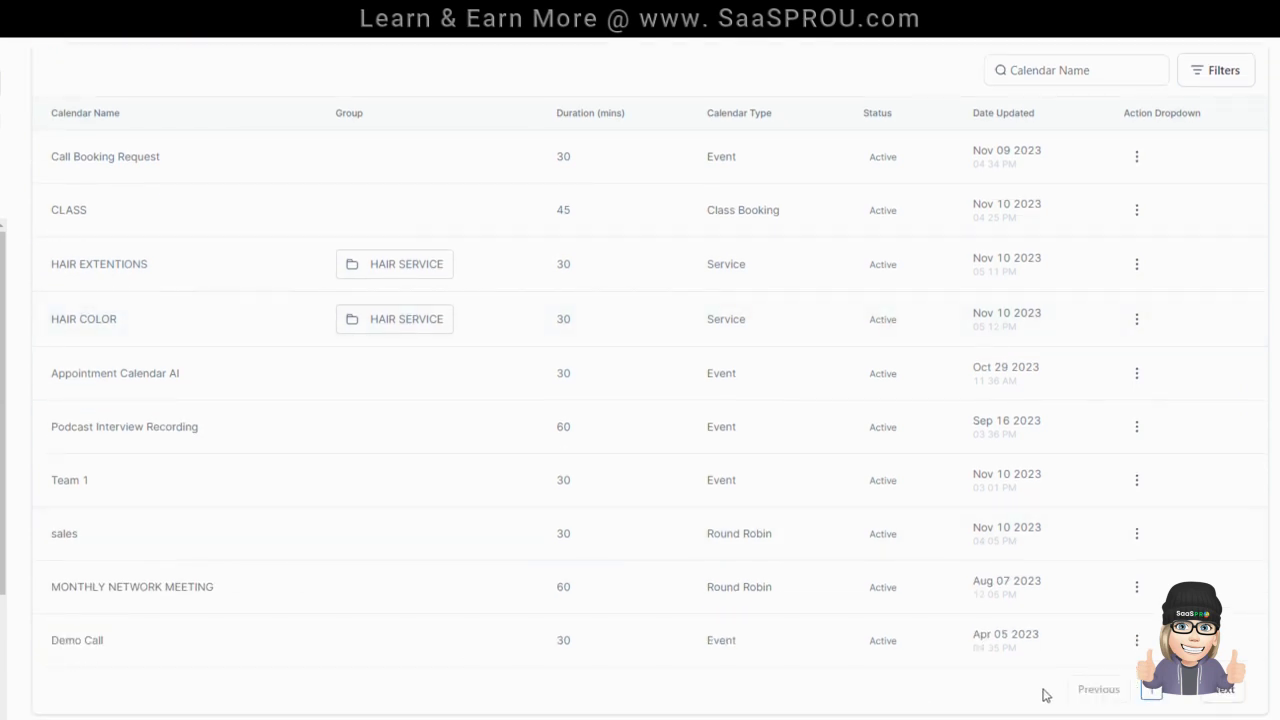
pyautogui.click(1250, 691)
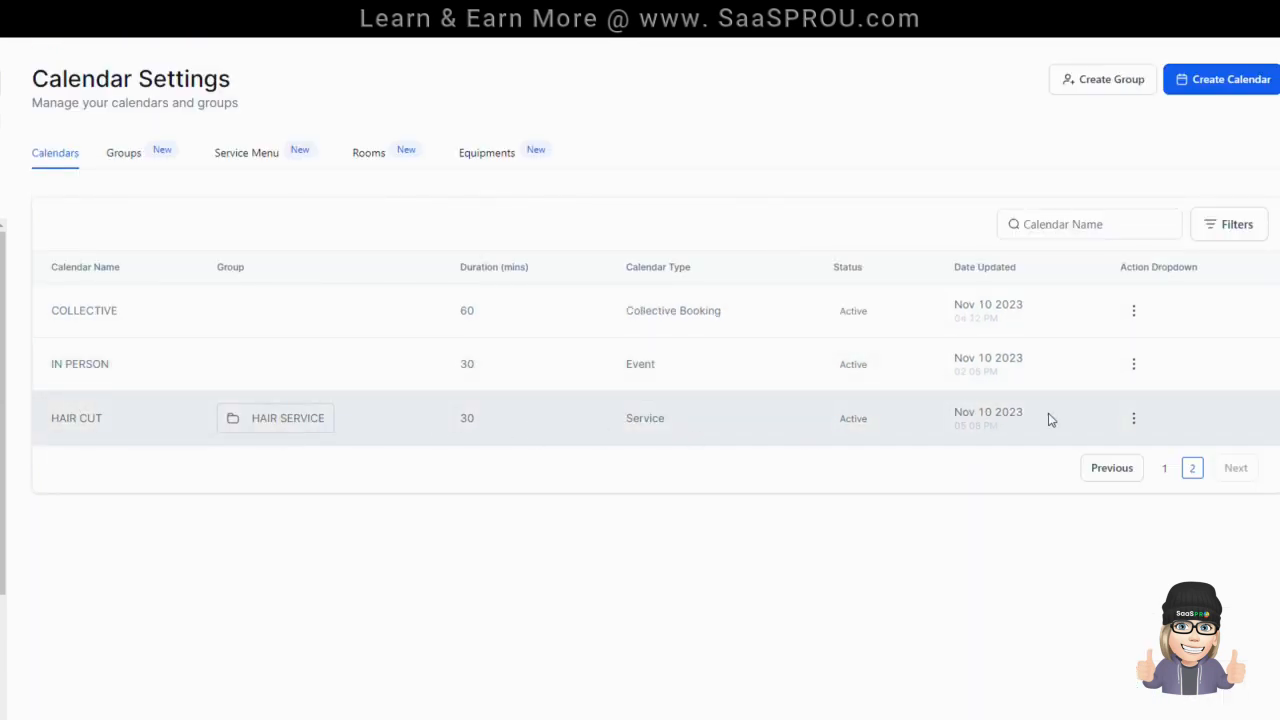
pyautogui.click(1133, 419)
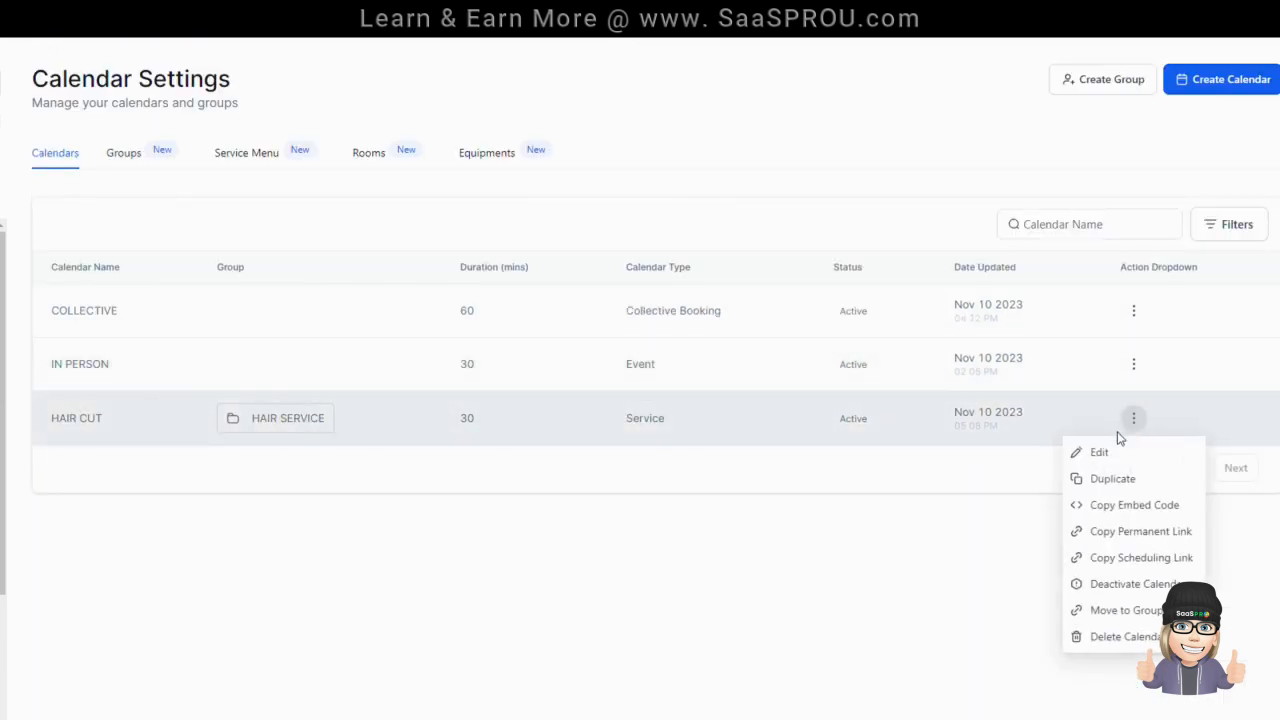
pyautogui.click(1112, 455)
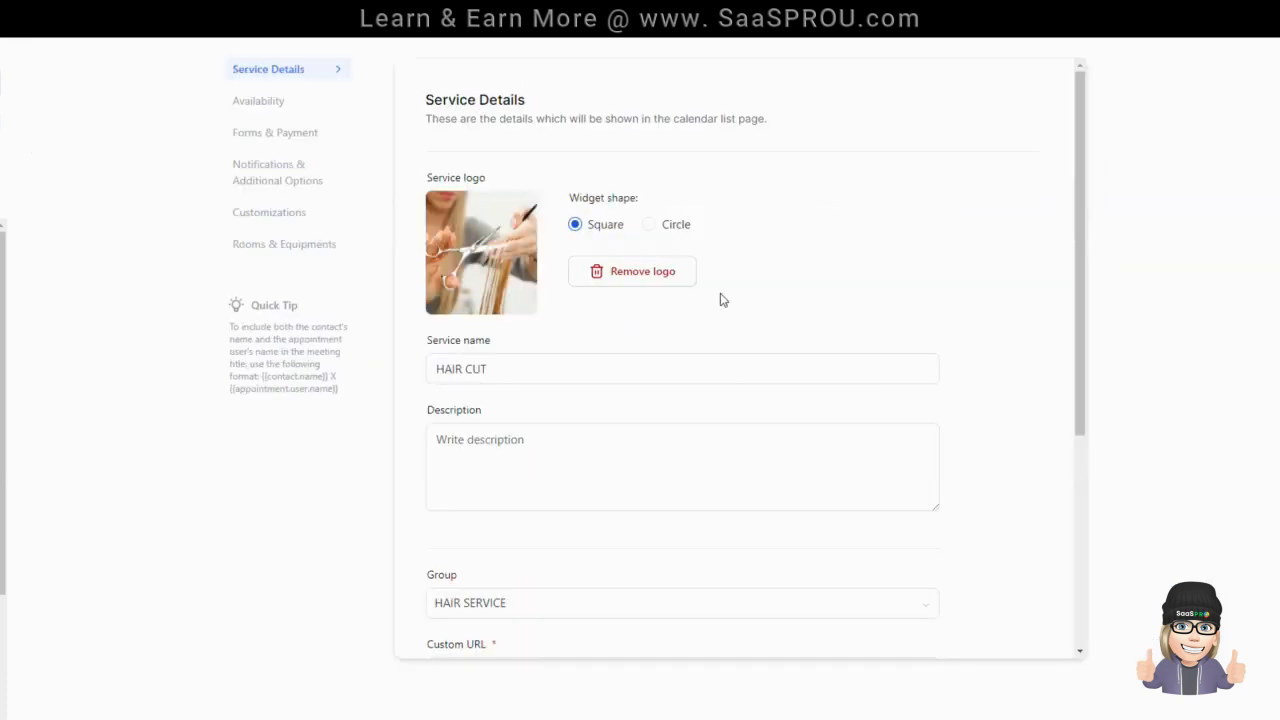
pyautogui.click(298, 213)
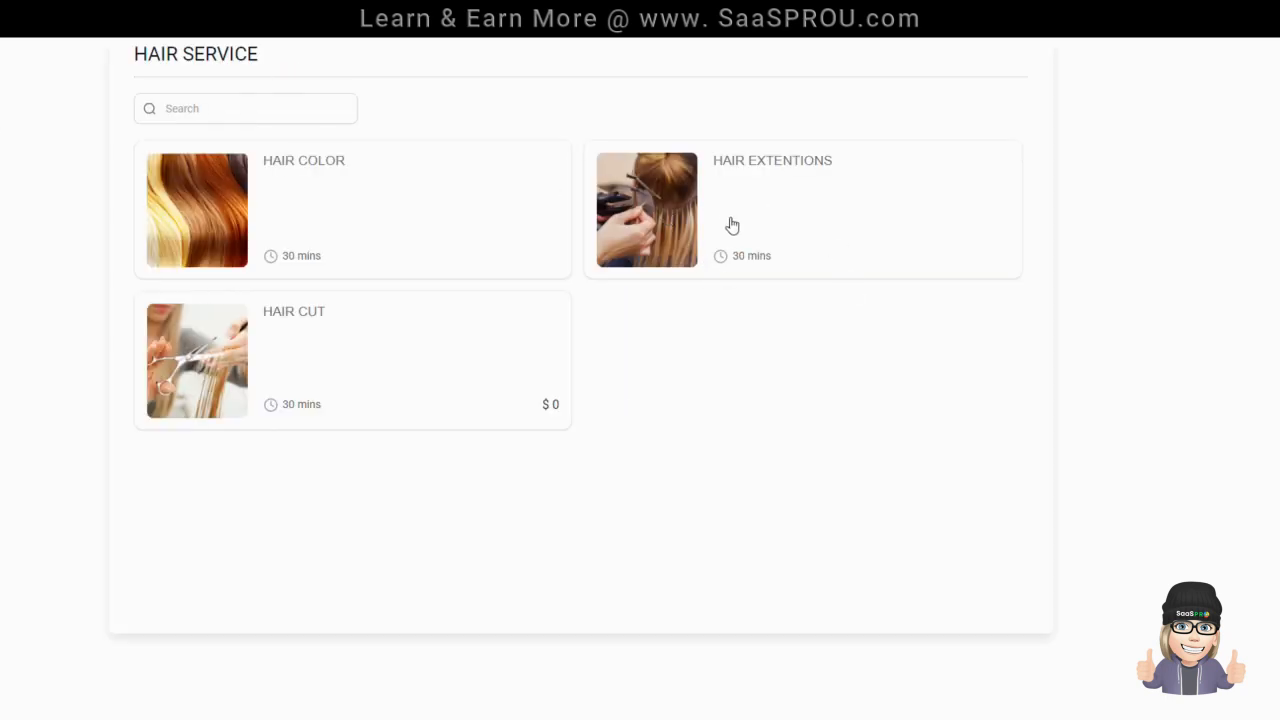
# Preview the HAIR COLOR booking with the first staff member and look over the staff choices on the date and time page.
pyautogui.click(212, 215)
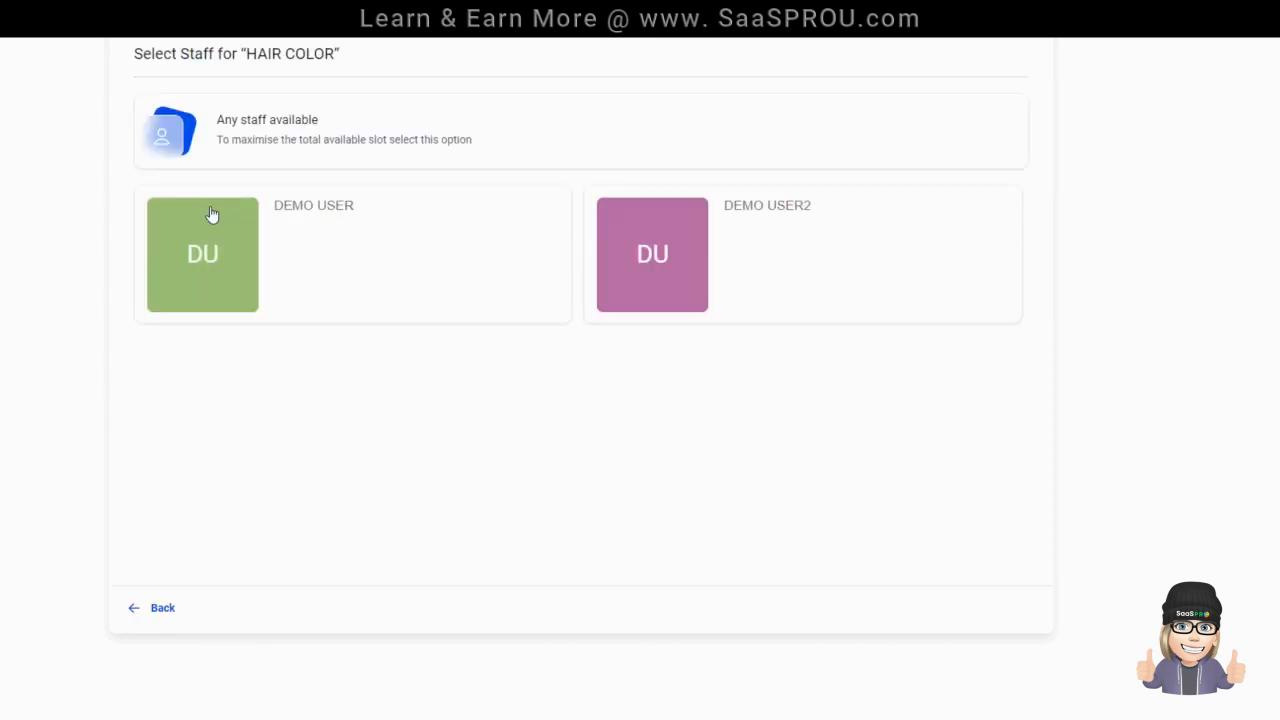
pyautogui.click(217, 246)
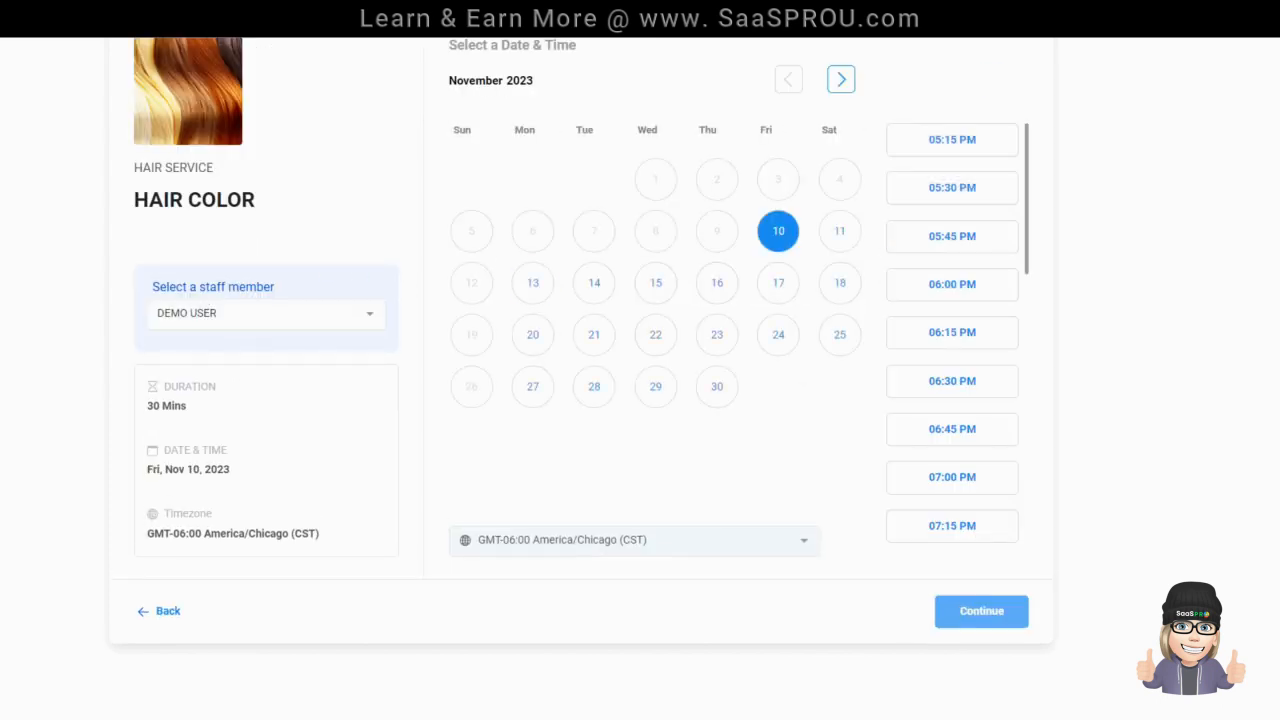
pyautogui.click(352, 313)
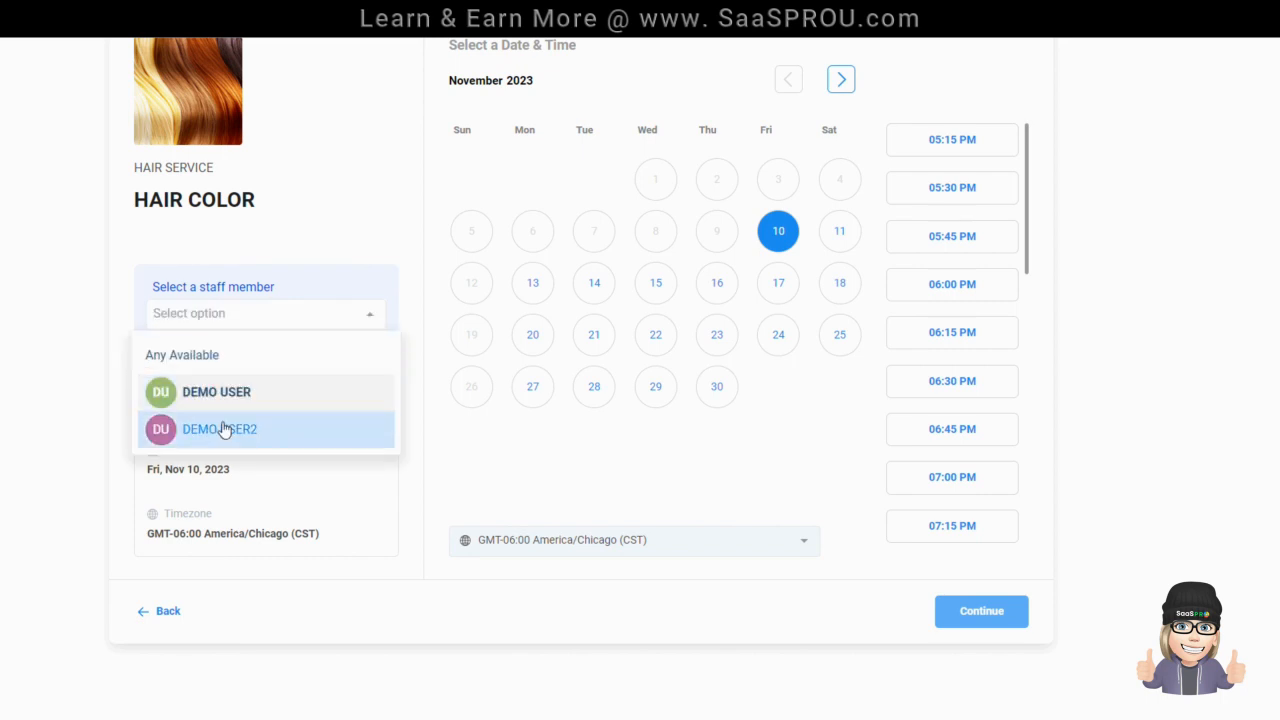
pyautogui.click(246, 229)
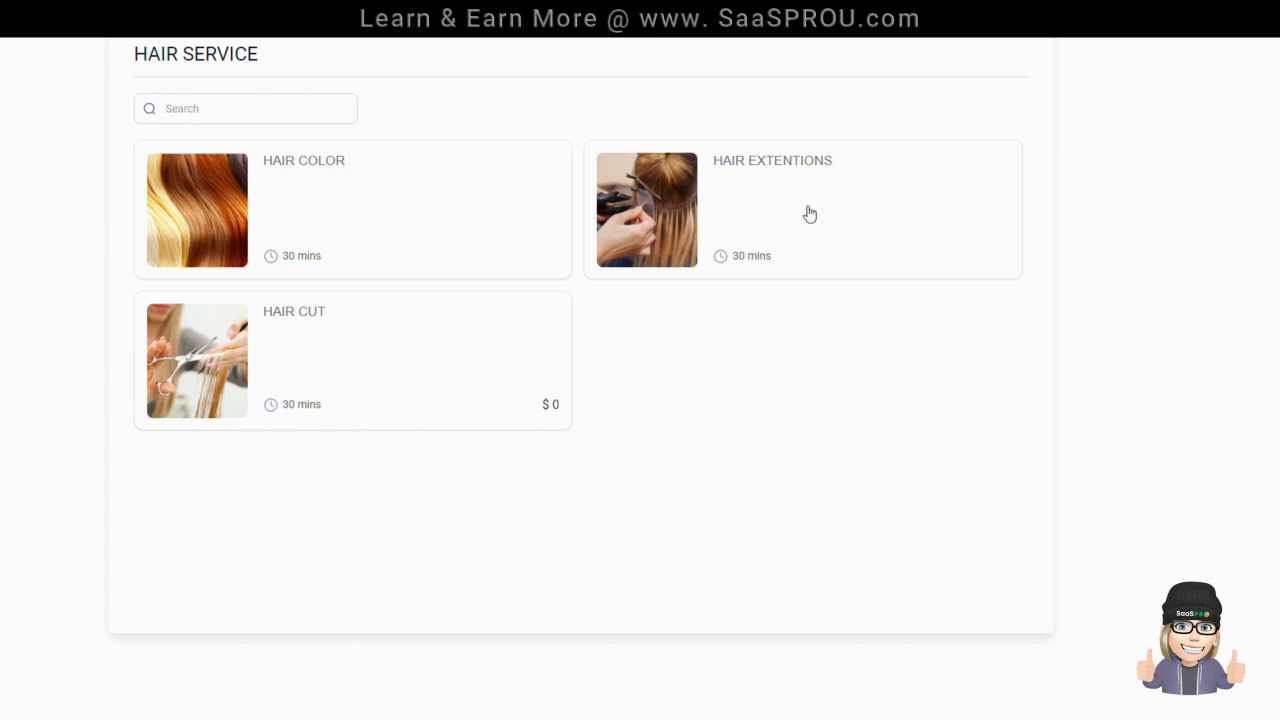
# View the HAIR CUT staff selection, and reopen the HAIR COLOR booking with the first staff member to show its staff choices.
pyautogui.click(413, 341)
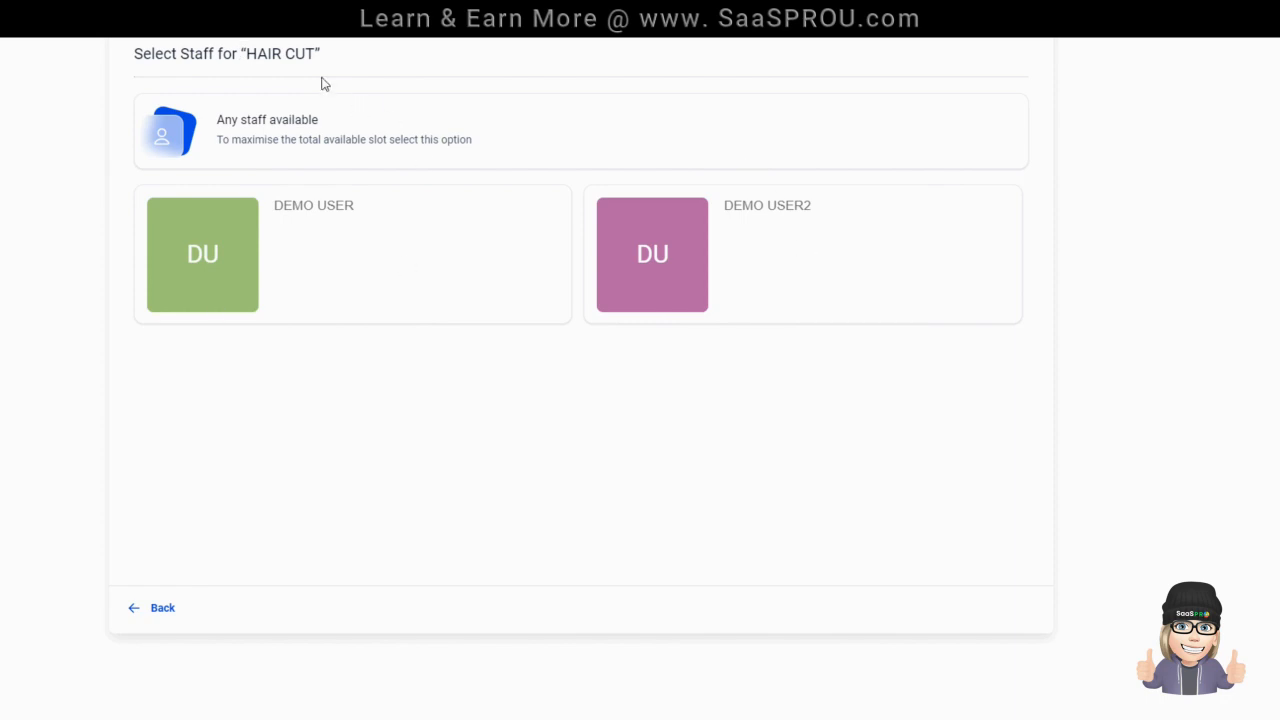
pyautogui.click(163, 609)
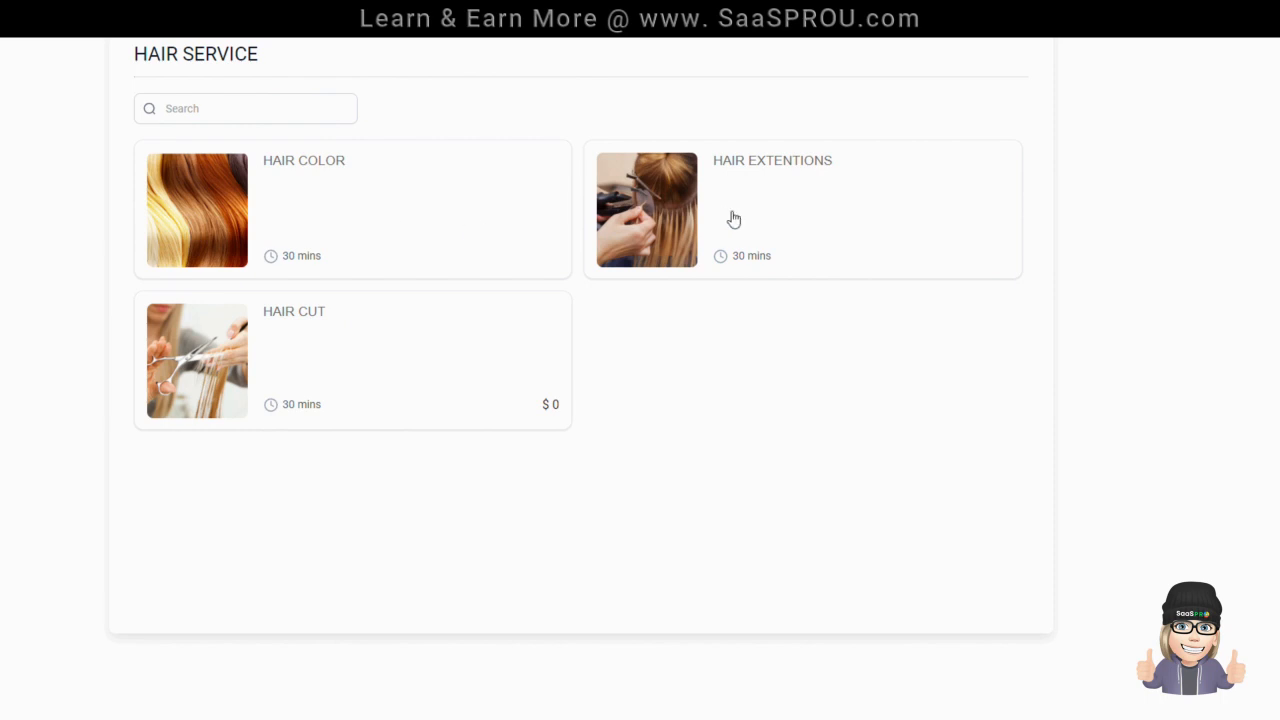
pyautogui.click(327, 178)
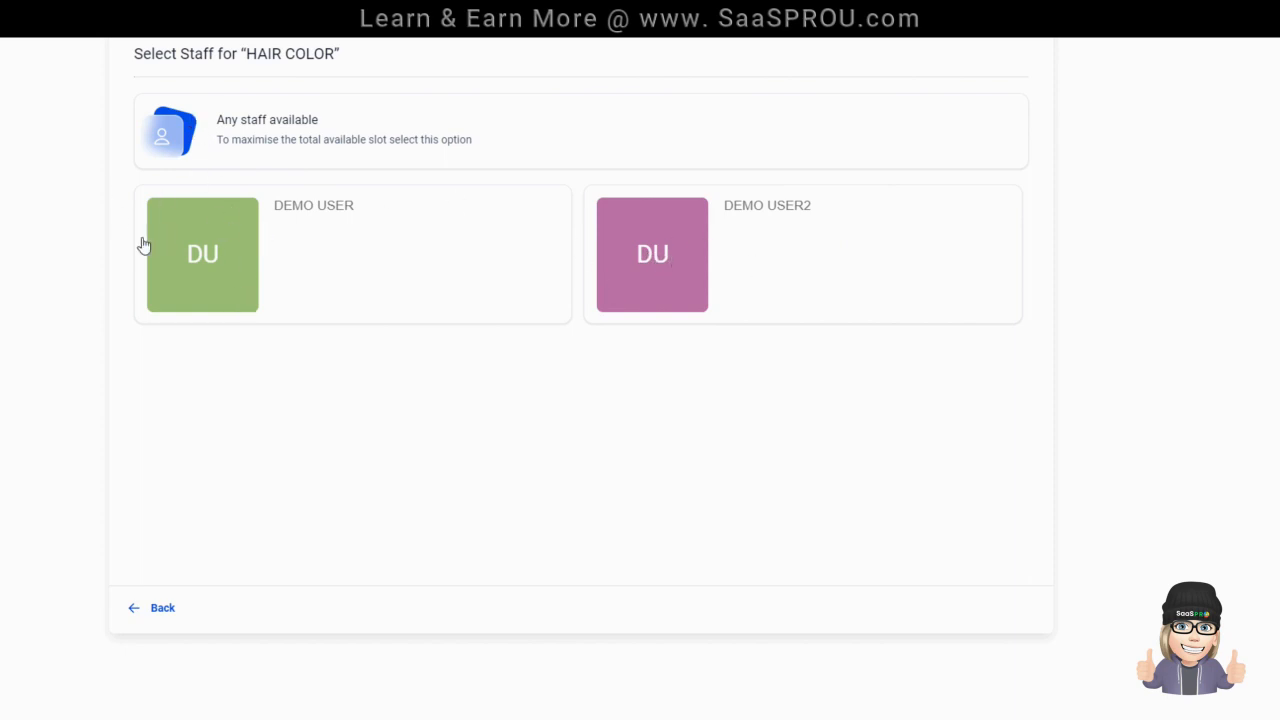
pyautogui.click(207, 262)
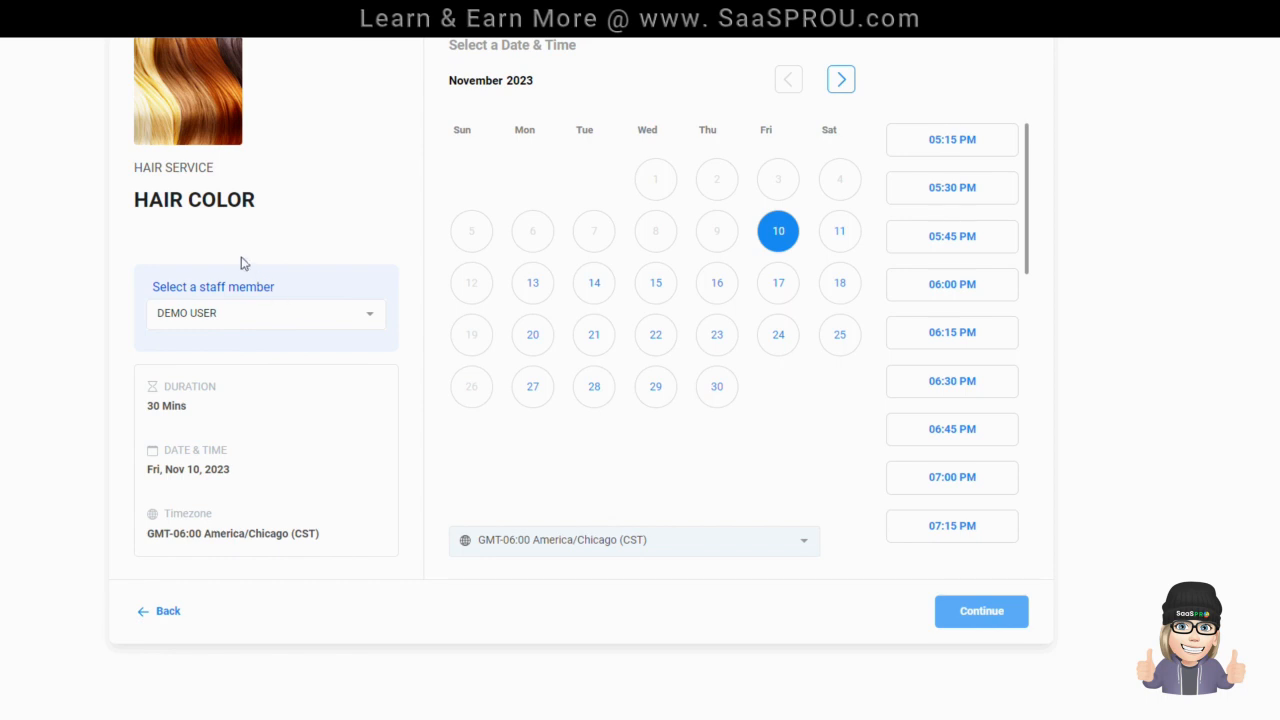
pyautogui.click(265, 319)
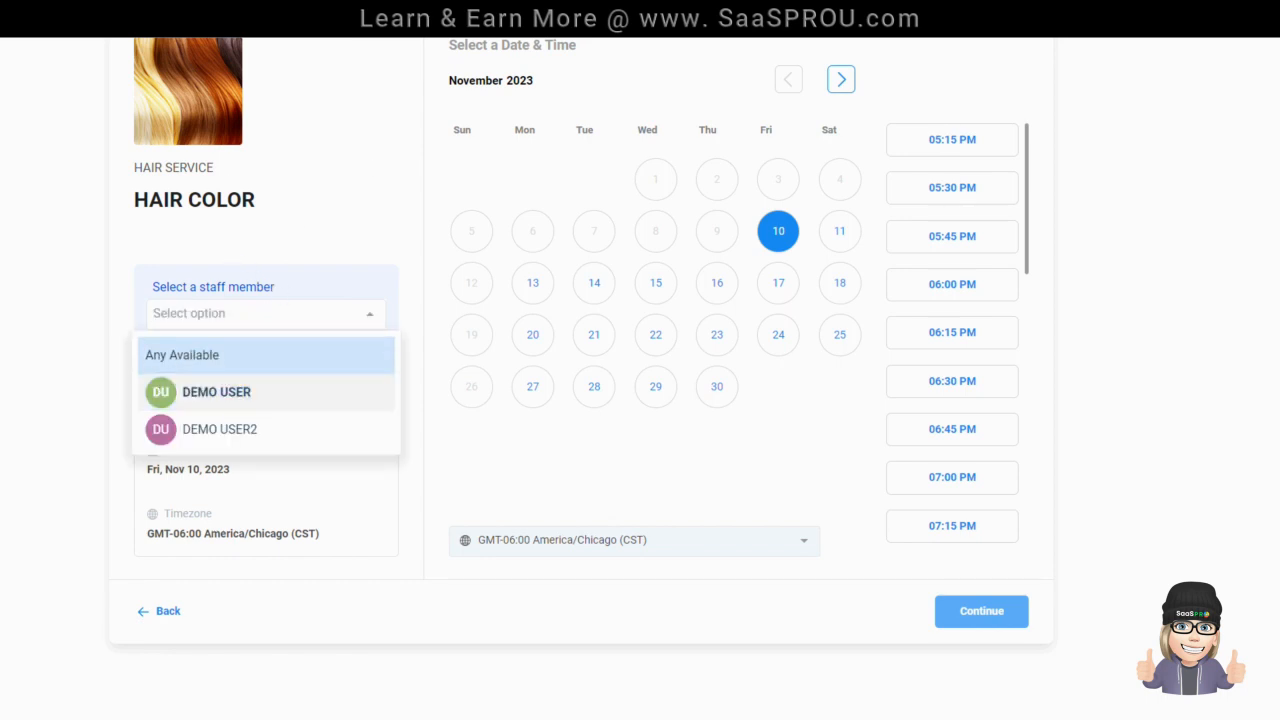
# Open the HAIR COLOR calendar for editing and review its Service Details settings.
pyautogui.click(795, 8)
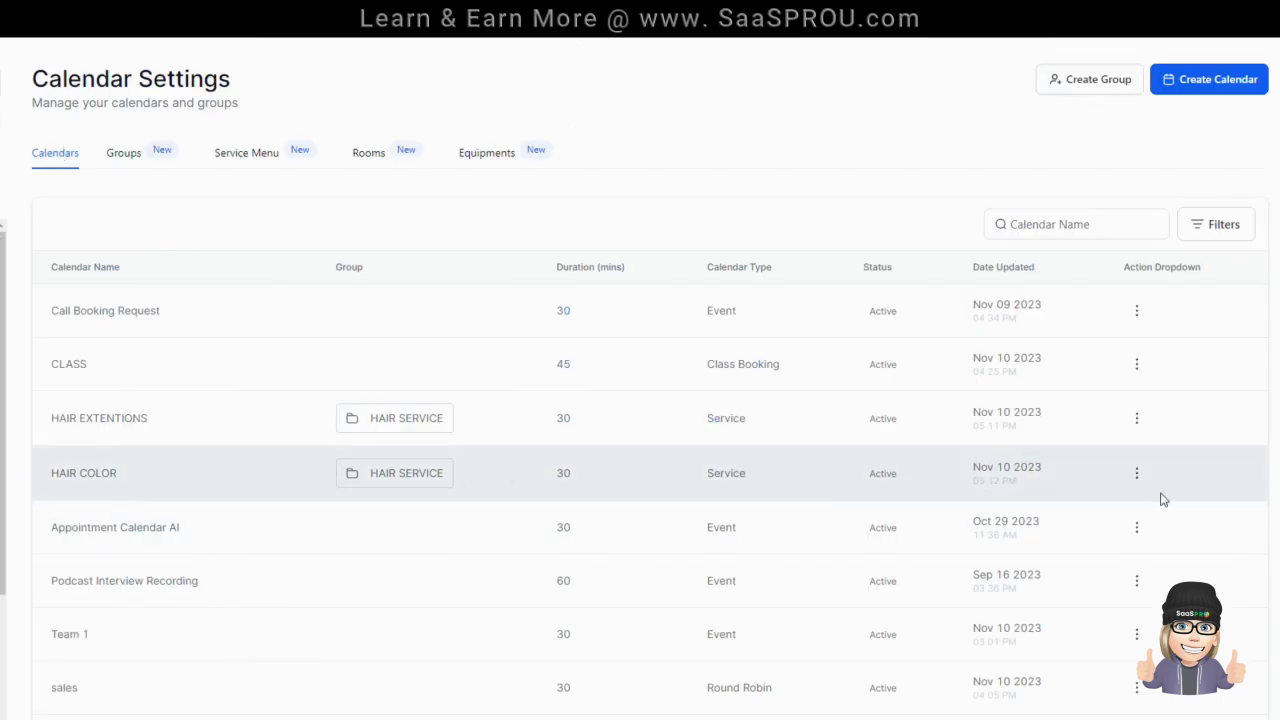
pyautogui.click(1136, 474)
pyautogui.click(1104, 512)
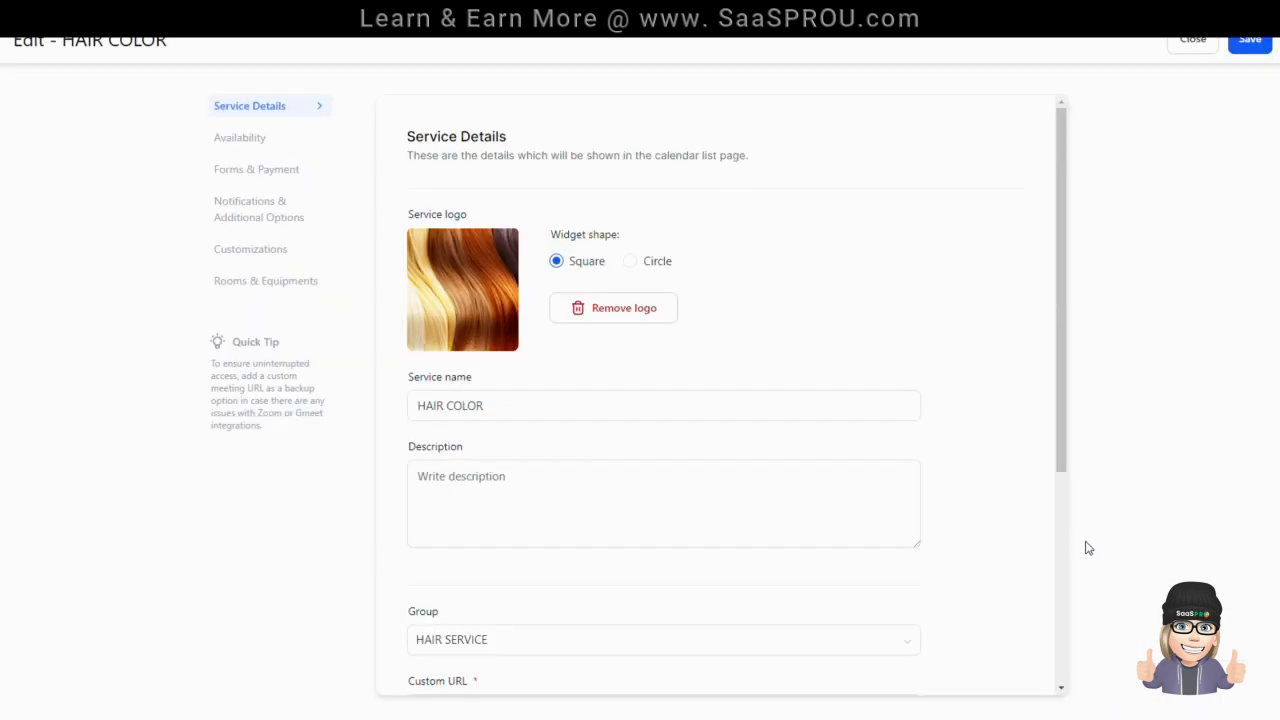
pyautogui.scroll(-5, 546, 463)
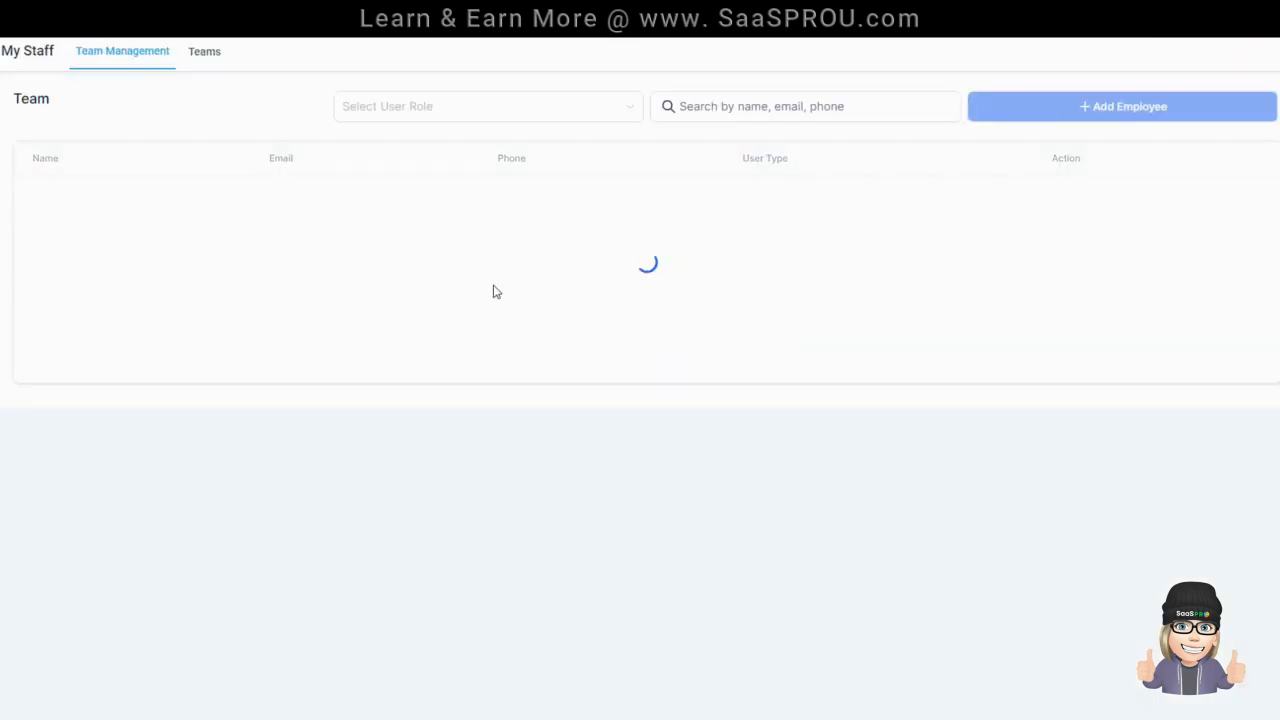
# Upload image 1 as the first employee's Personal Logo in Team Management and save the user.
pyautogui.click(1089, 204)
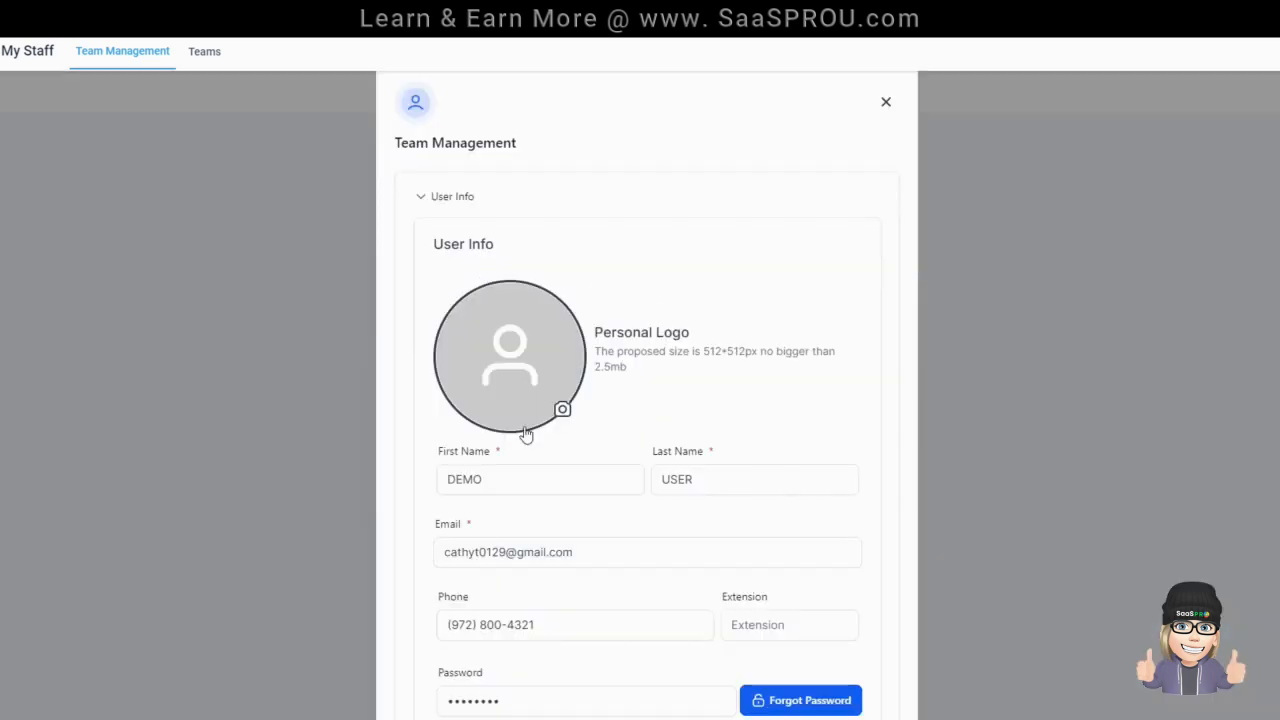
pyautogui.click(521, 372)
pyautogui.click(18, 97)
pyautogui.click(431, 334)
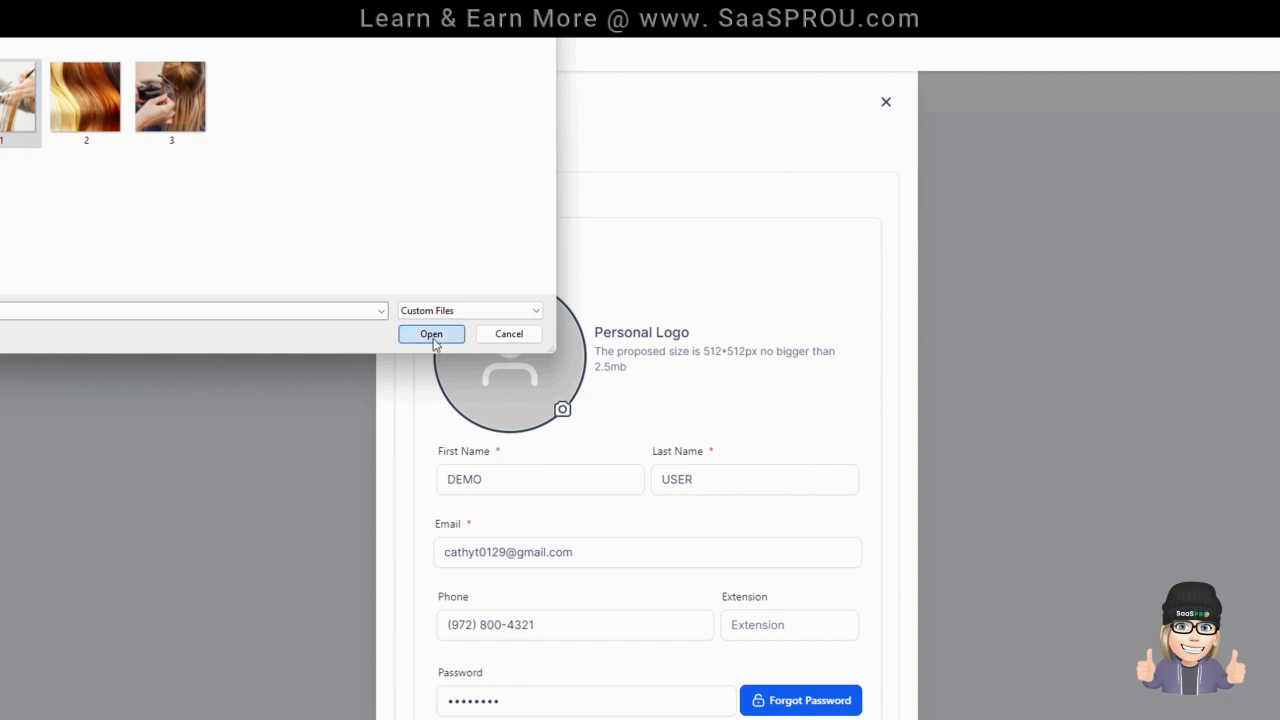
pyautogui.scroll(-10, 840, 620)
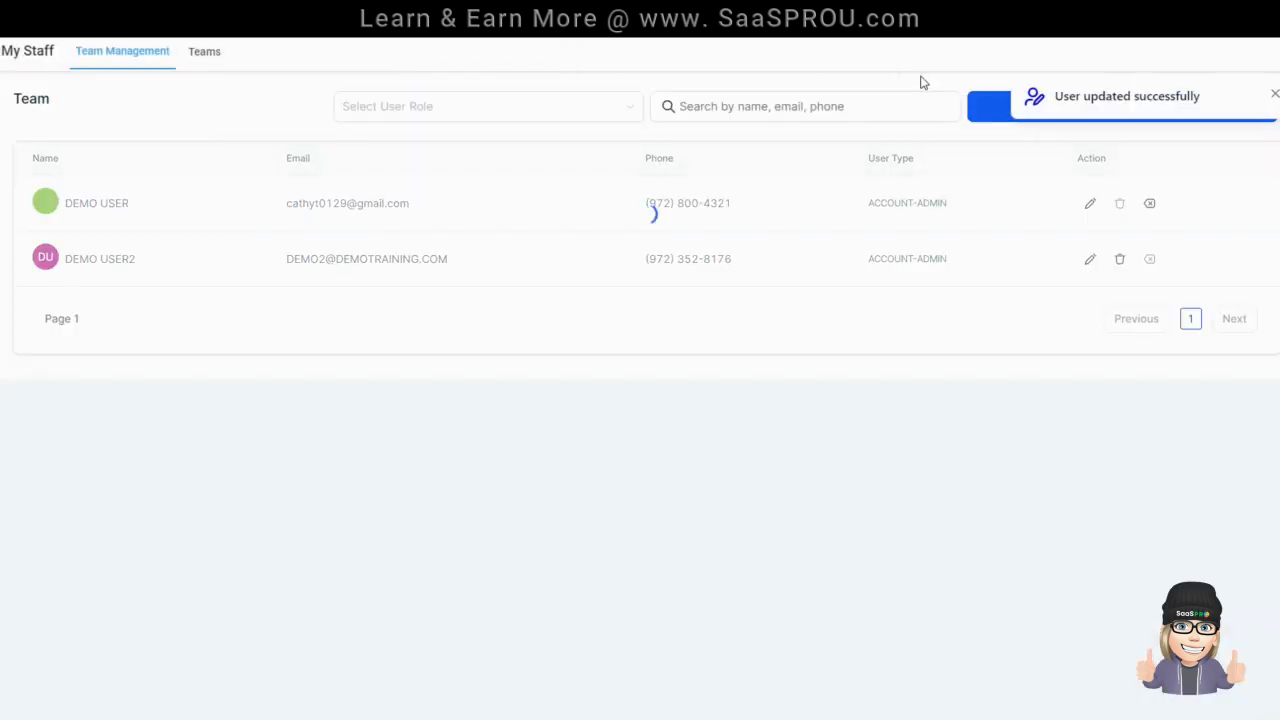
# Check the employees' avatars in the team list, and return to the HAIR SERVICE booking page to open HAIR CUT.
pyautogui.moveTo(50, 206); pyautogui.dragTo(45, 255)
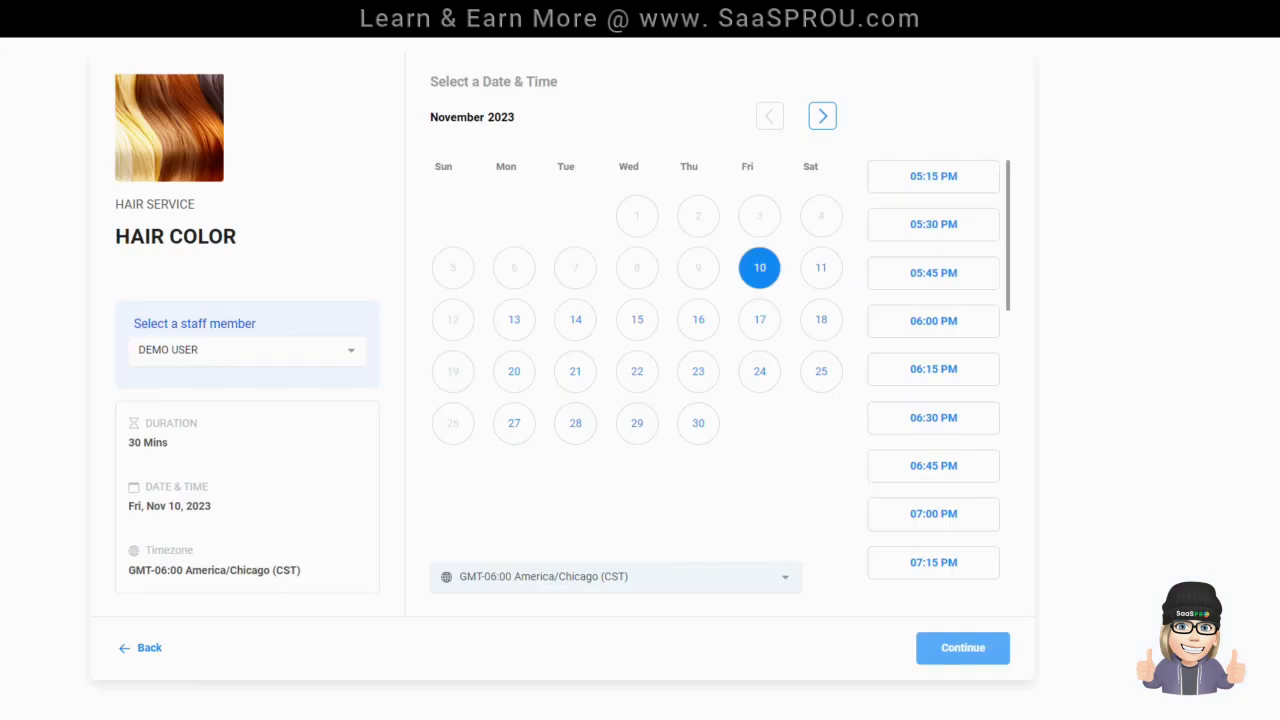
pyautogui.hotkey('alt', 'Left')
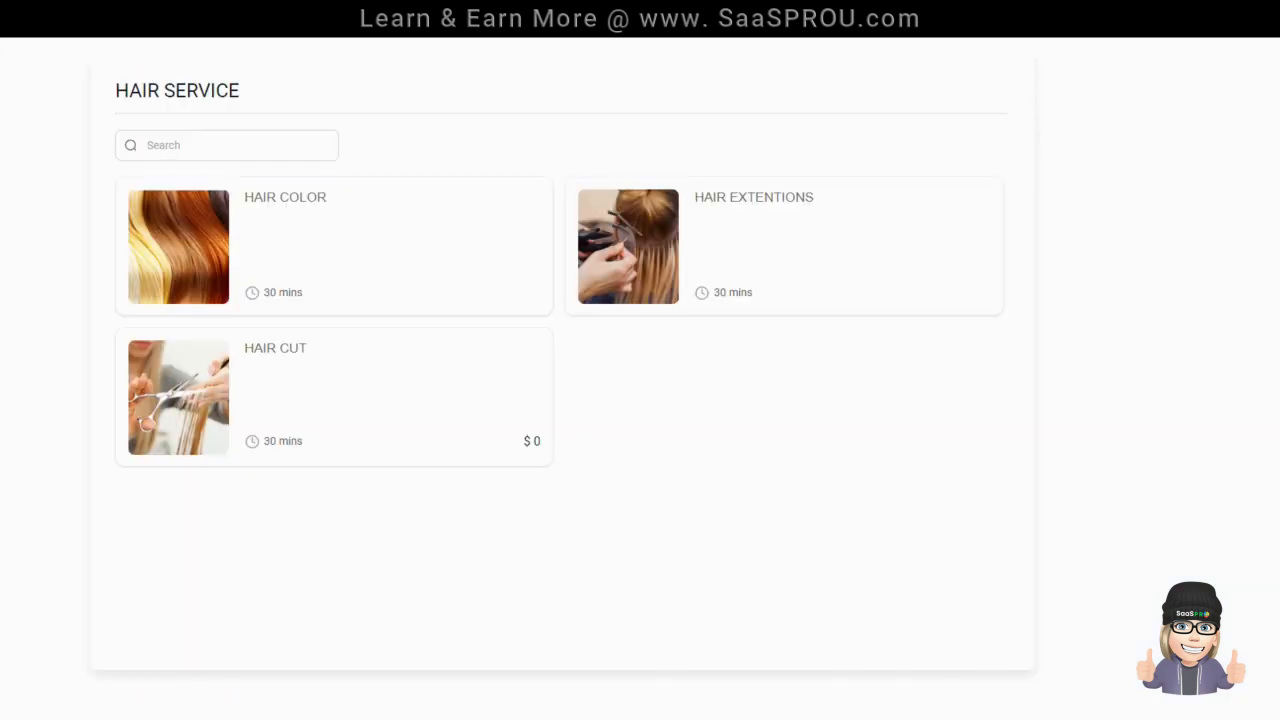
pyautogui.click(213, 414)
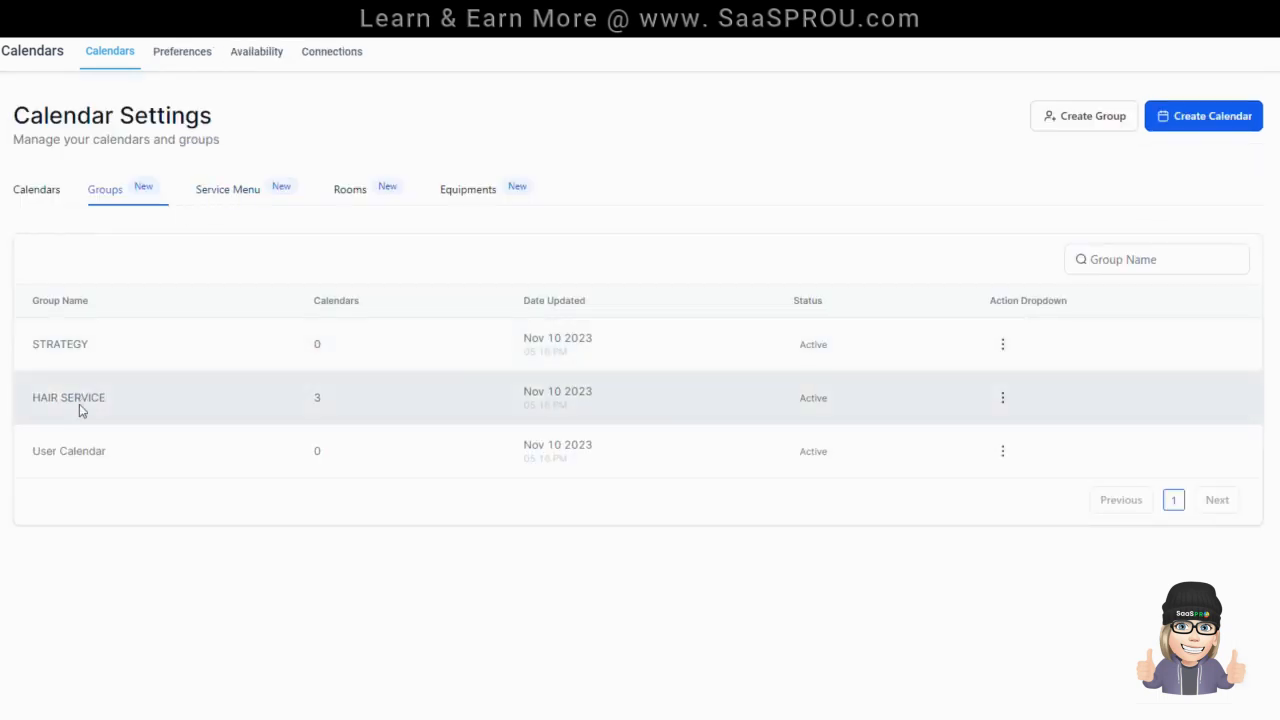
# Copy the HAIR COLOR service menu's permanent link and open it in a new browser tab.
pyautogui.click(228, 190)
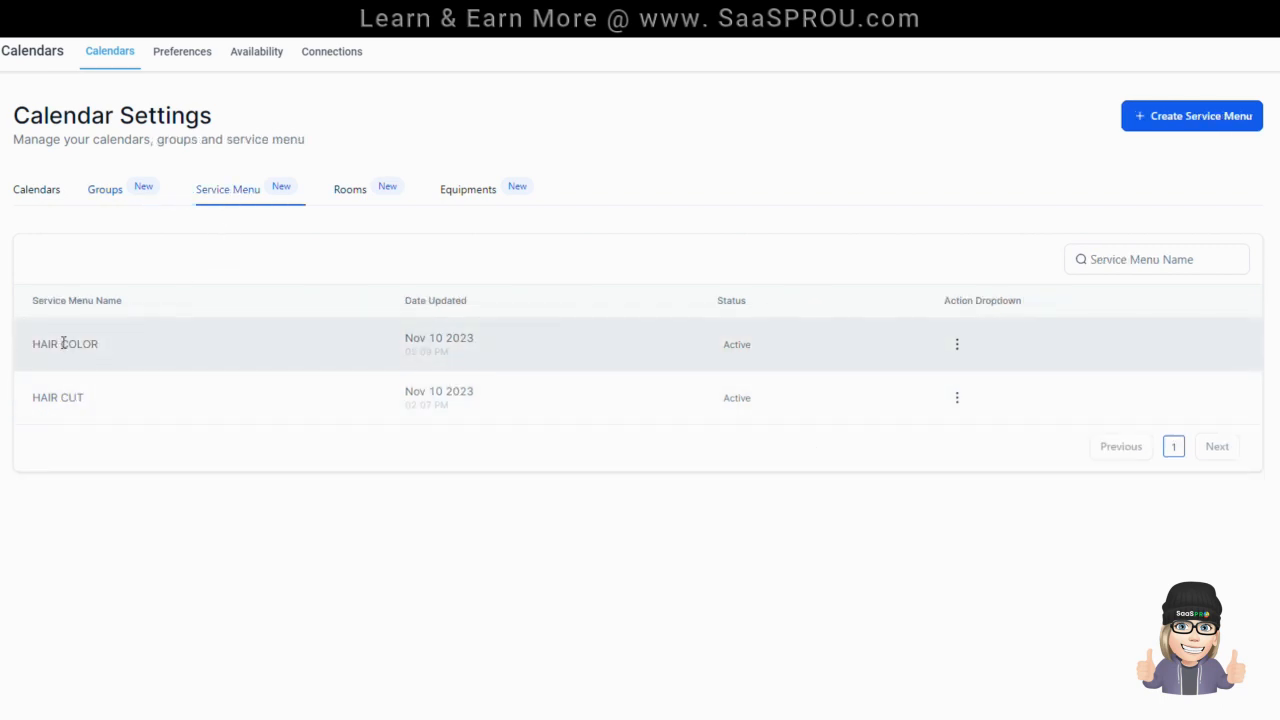
pyautogui.click(957, 344)
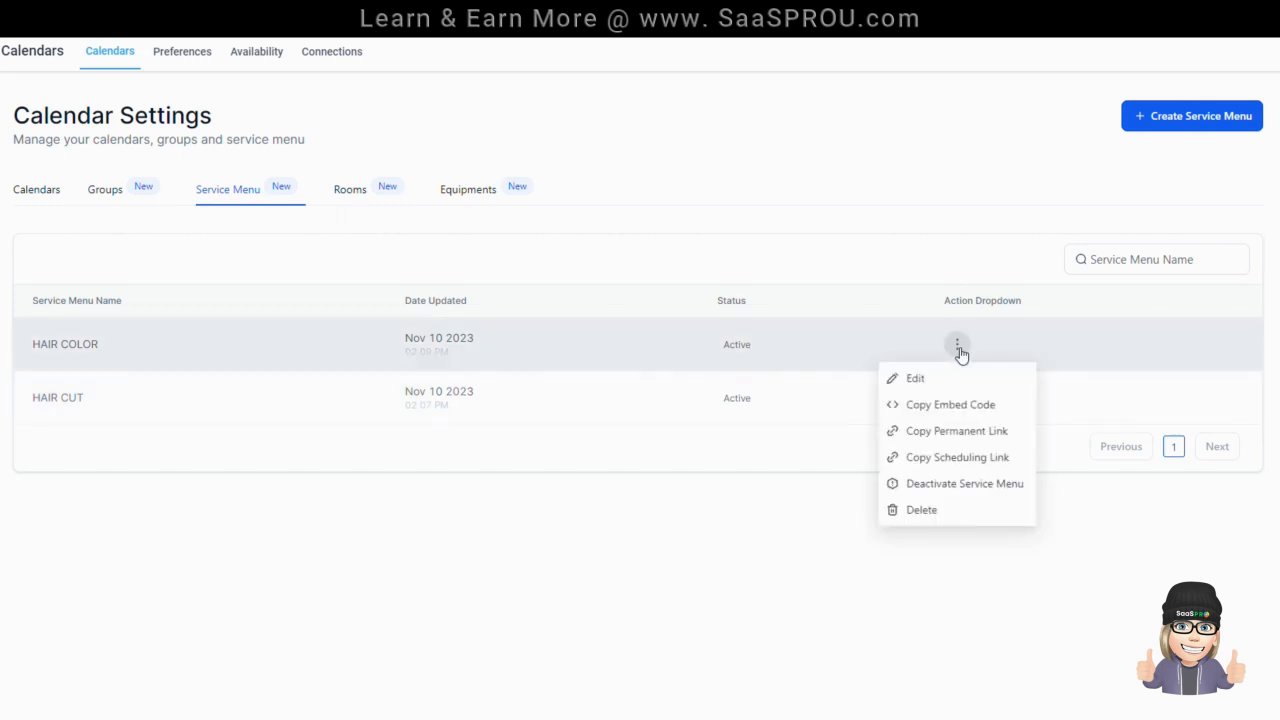
pyautogui.click(964, 435)
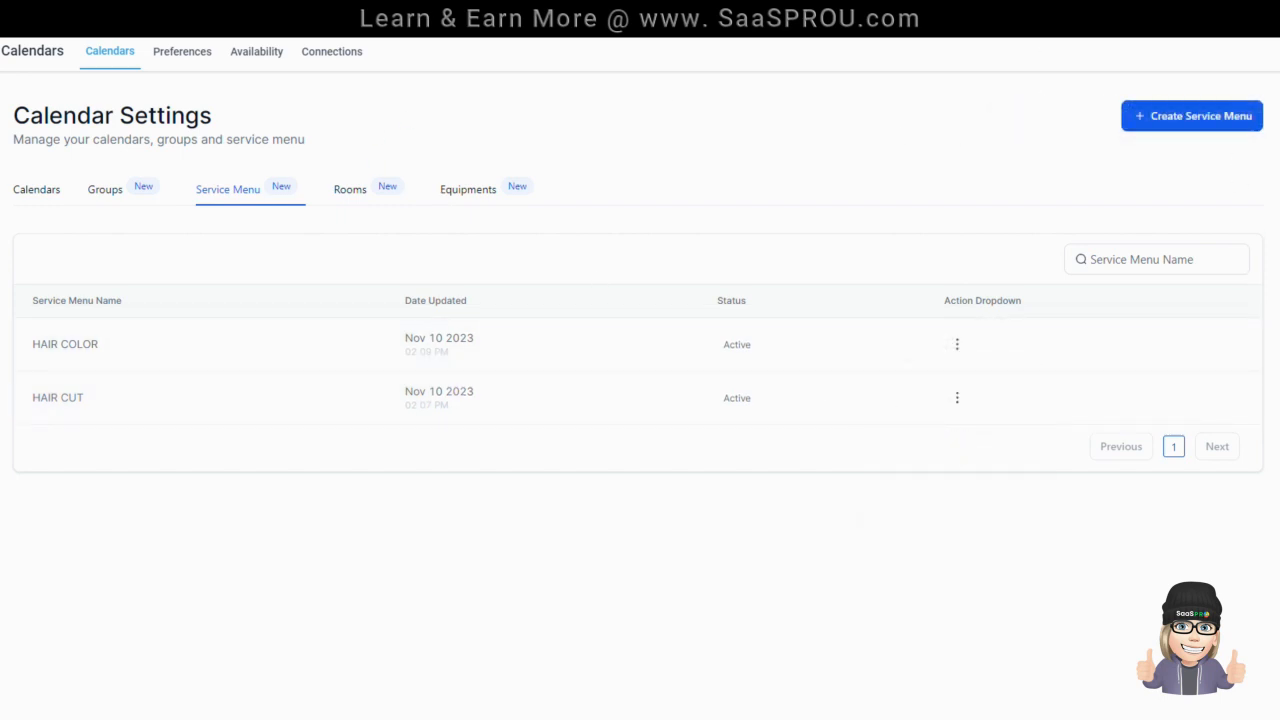
pyautogui.hotkey('ctrl', 't')
pyautogui.hotkey('ctrl', 'v')
# Start a new service menu named HAIR SERVICES with the service URL hair-services-menu1.
pyautogui.click(224, 198)
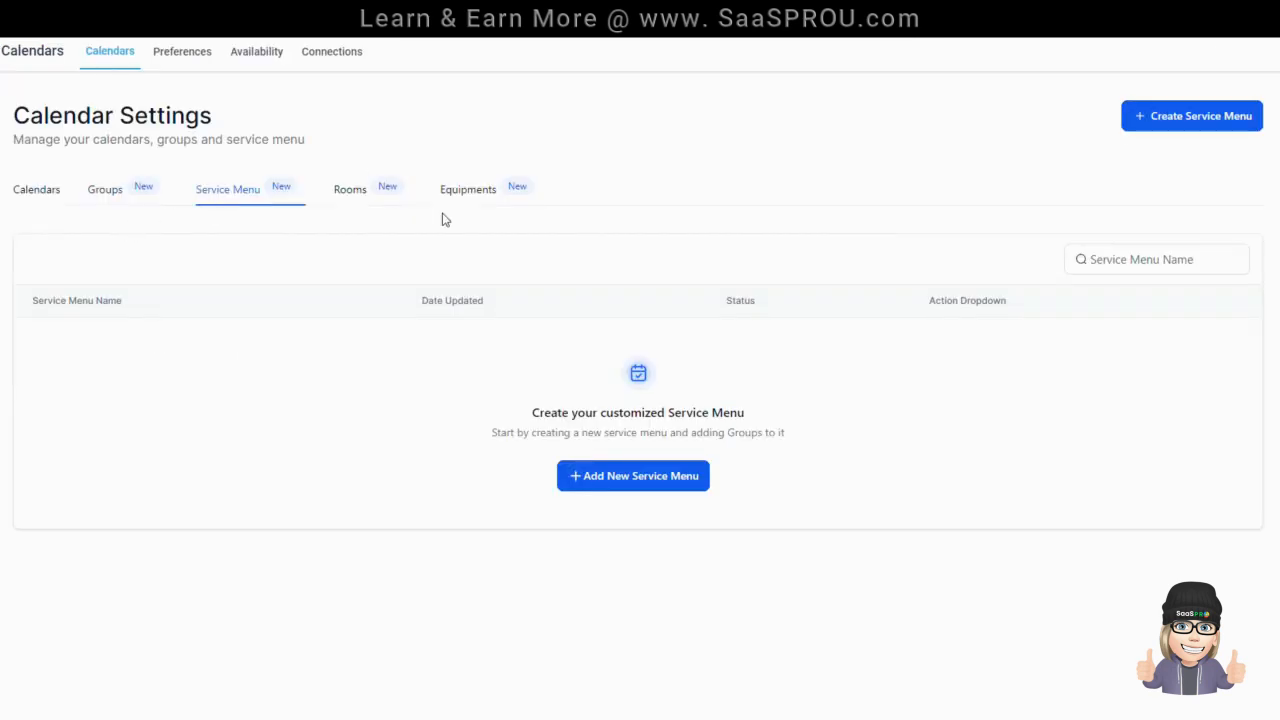
pyautogui.click(638, 484)
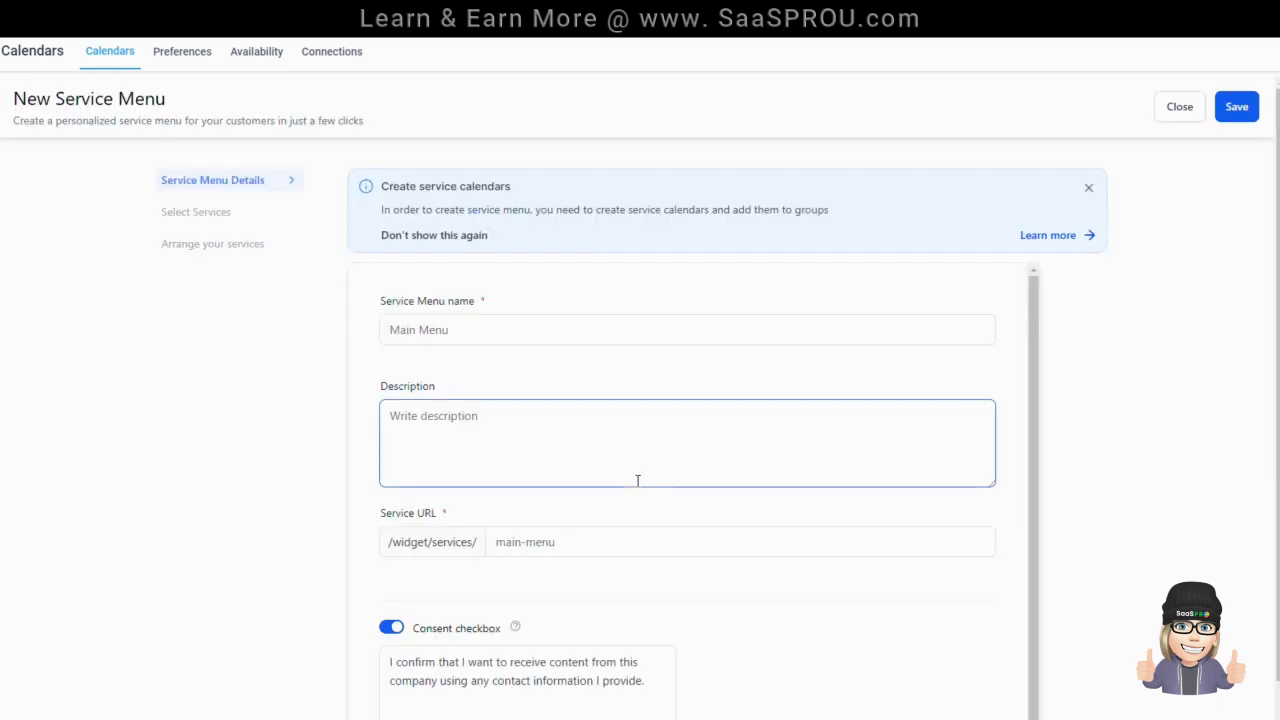
pyautogui.click(475, 333)
pyautogui.write('HAIR SERVICES')
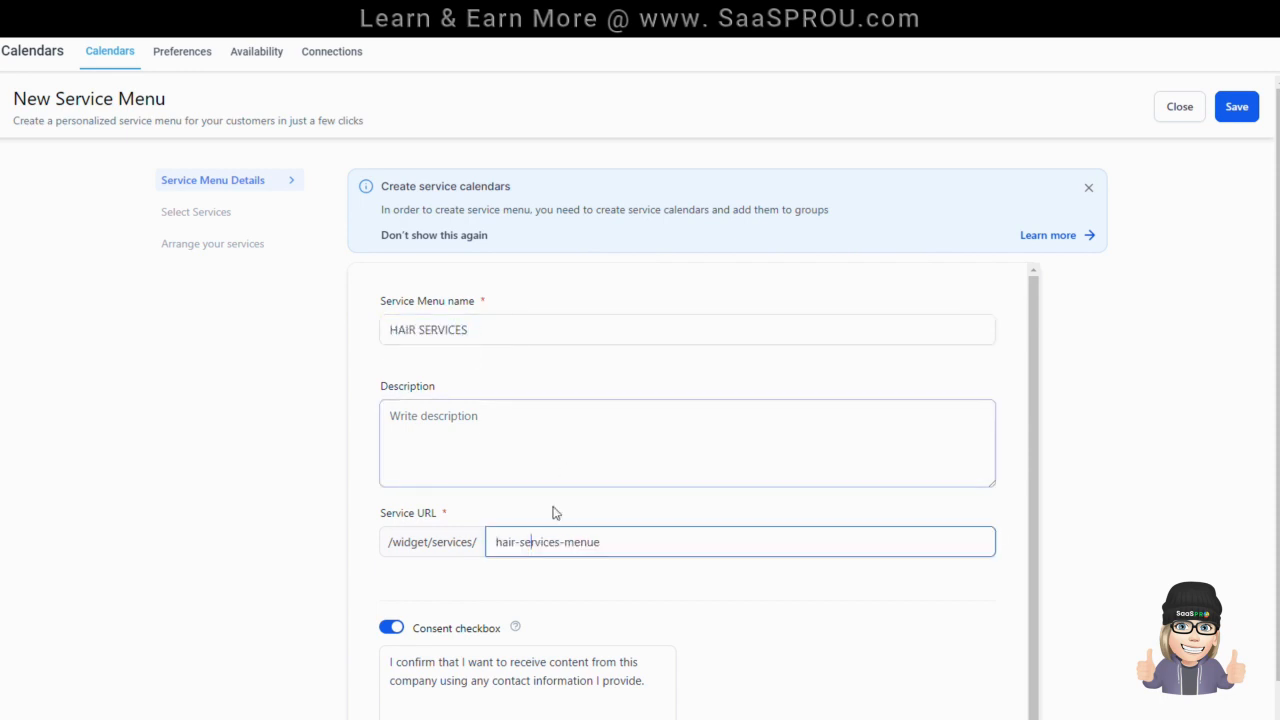
pyautogui.click(614, 538)
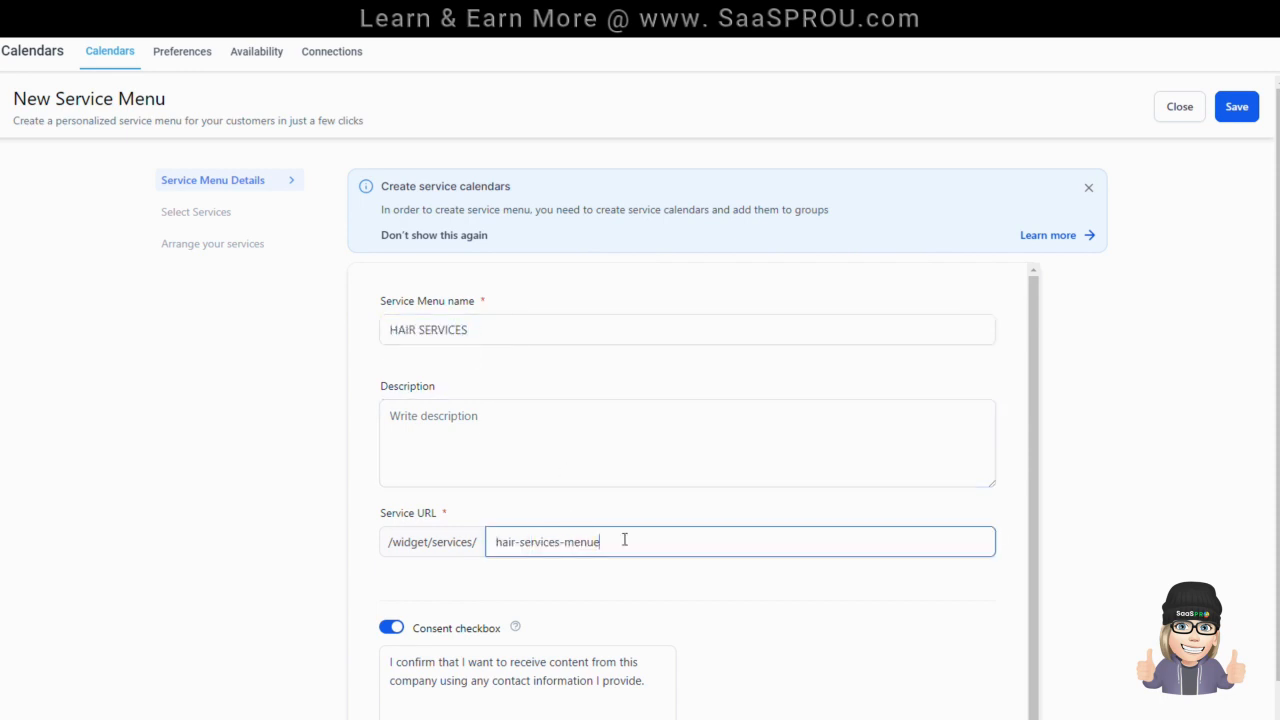
pyautogui.write('1')
pyautogui.scroll(-1, 614, 540)
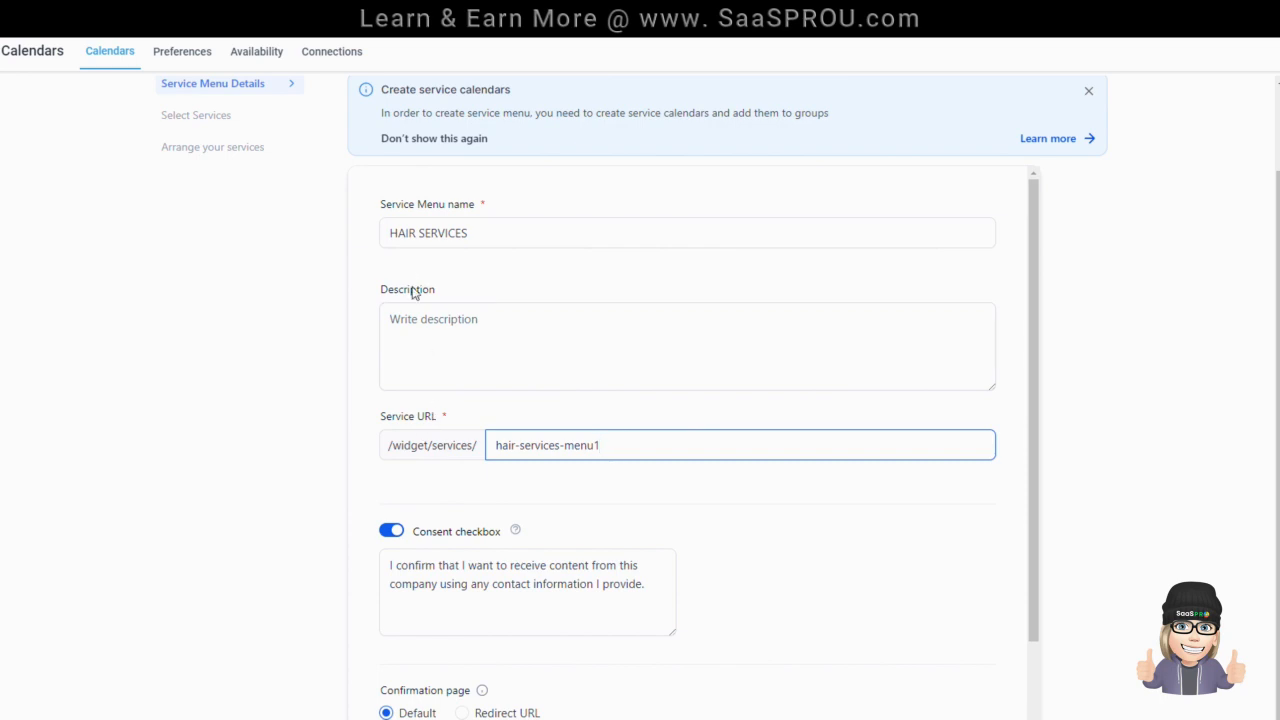
pyautogui.scroll(1, 380, 280)
# Include the HAIR SERVICE group with all its calendars in the new service menu, and save and close it.
pyautogui.click(278, 216)
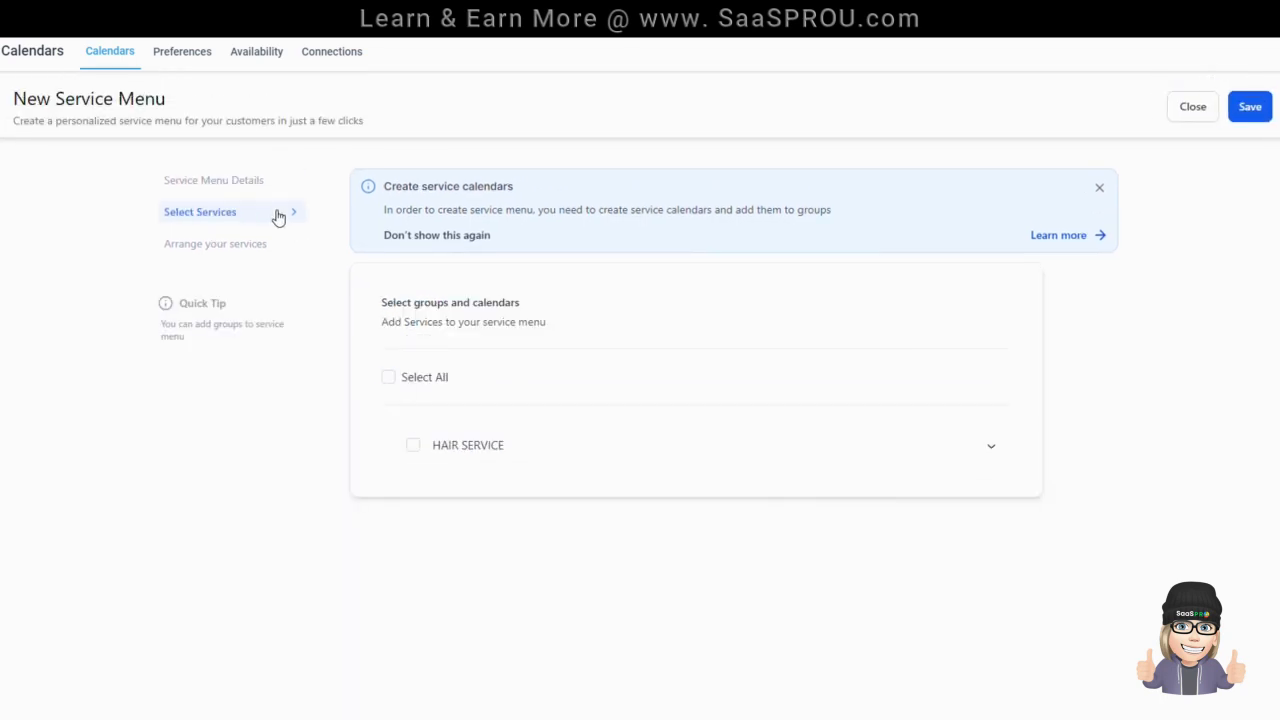
pyautogui.click(391, 387)
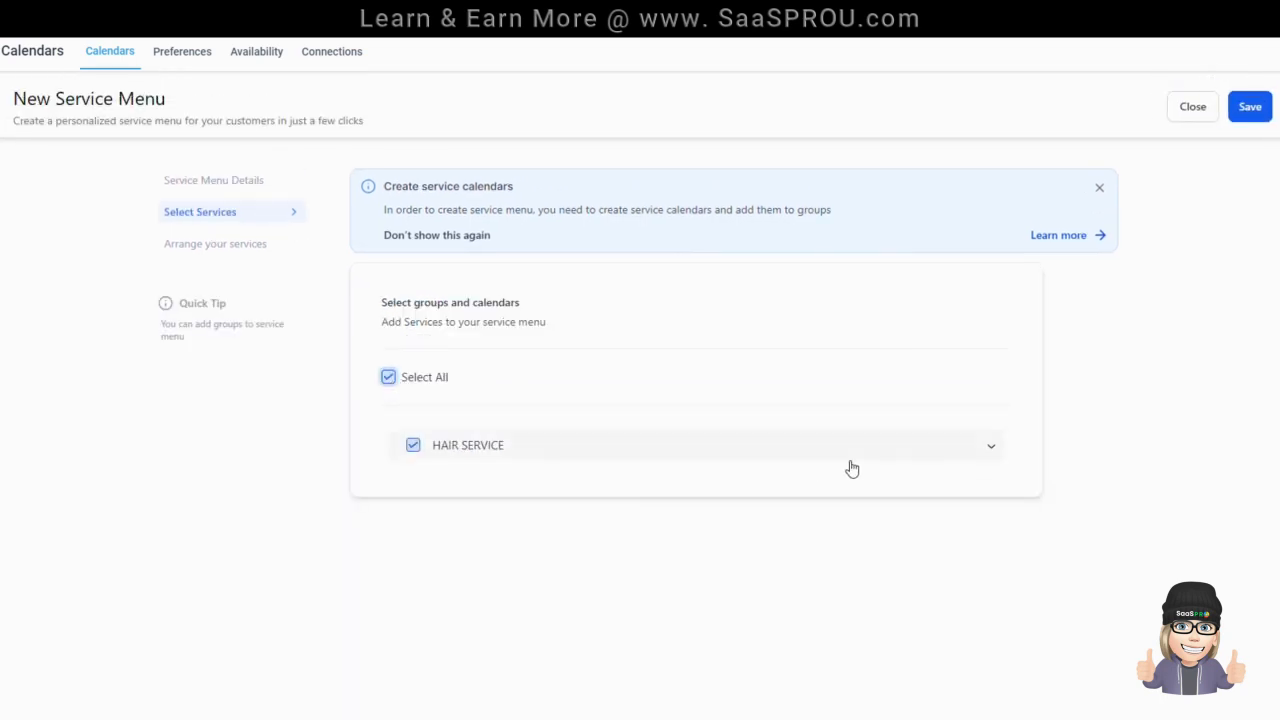
pyautogui.click(975, 455)
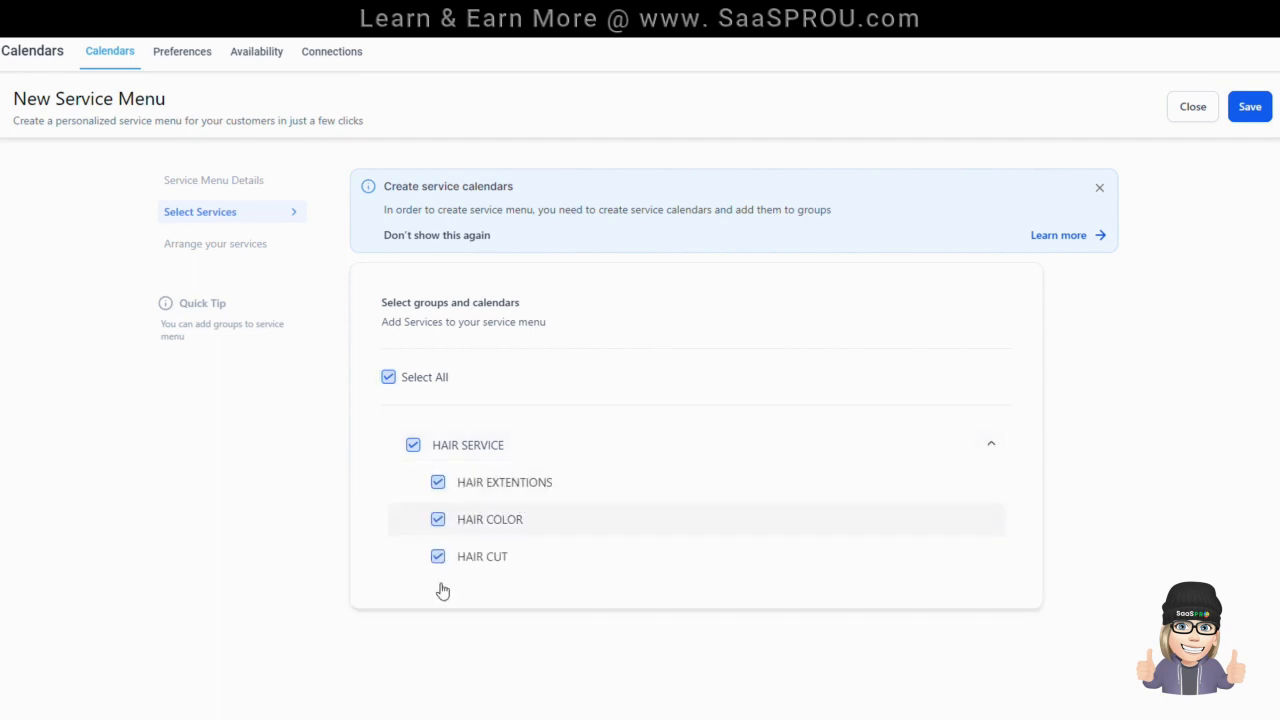
pyautogui.click(207, 252)
pyautogui.moveTo(432, 366); pyautogui.dragTo(609, 360)
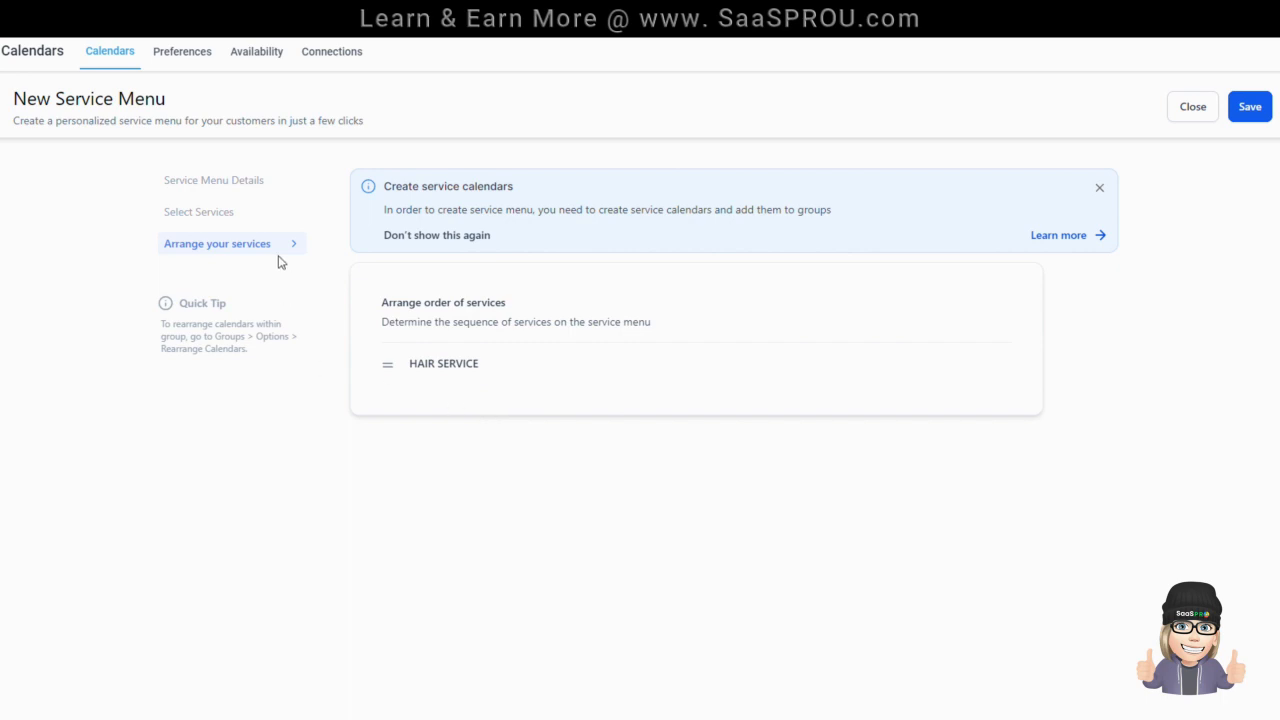
pyautogui.click(248, 215)
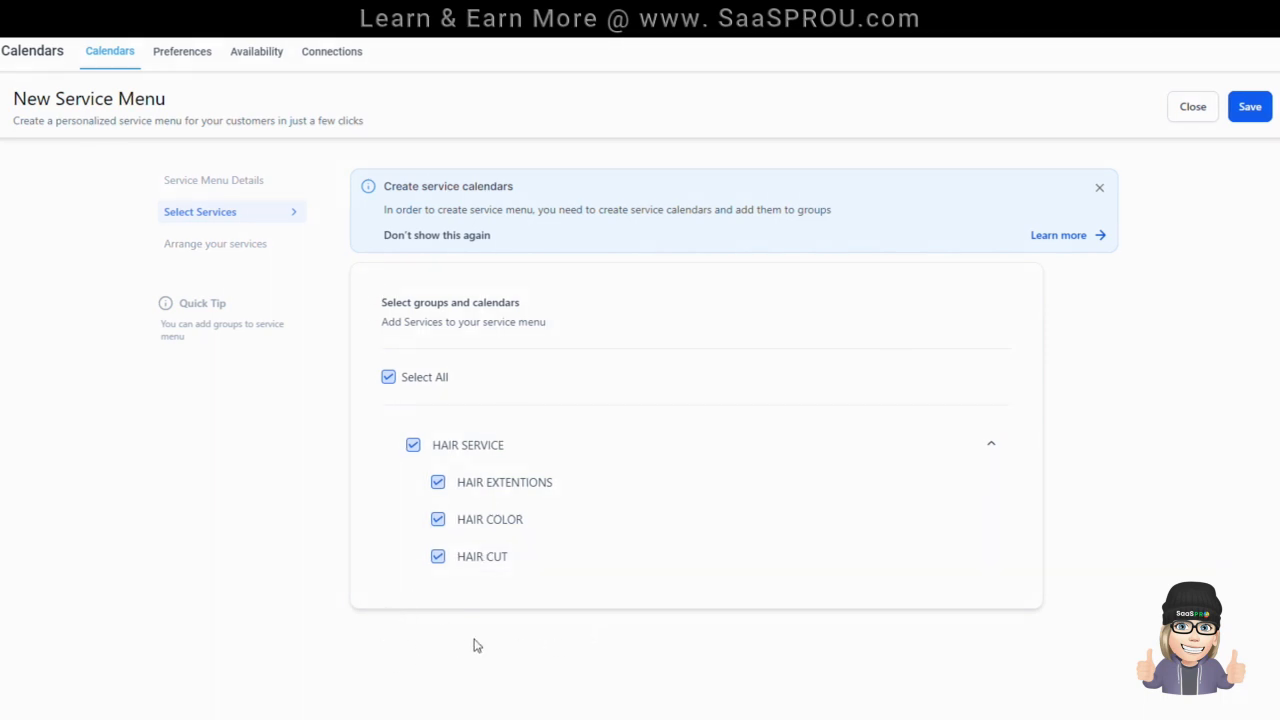
pyautogui.click(1248, 106)
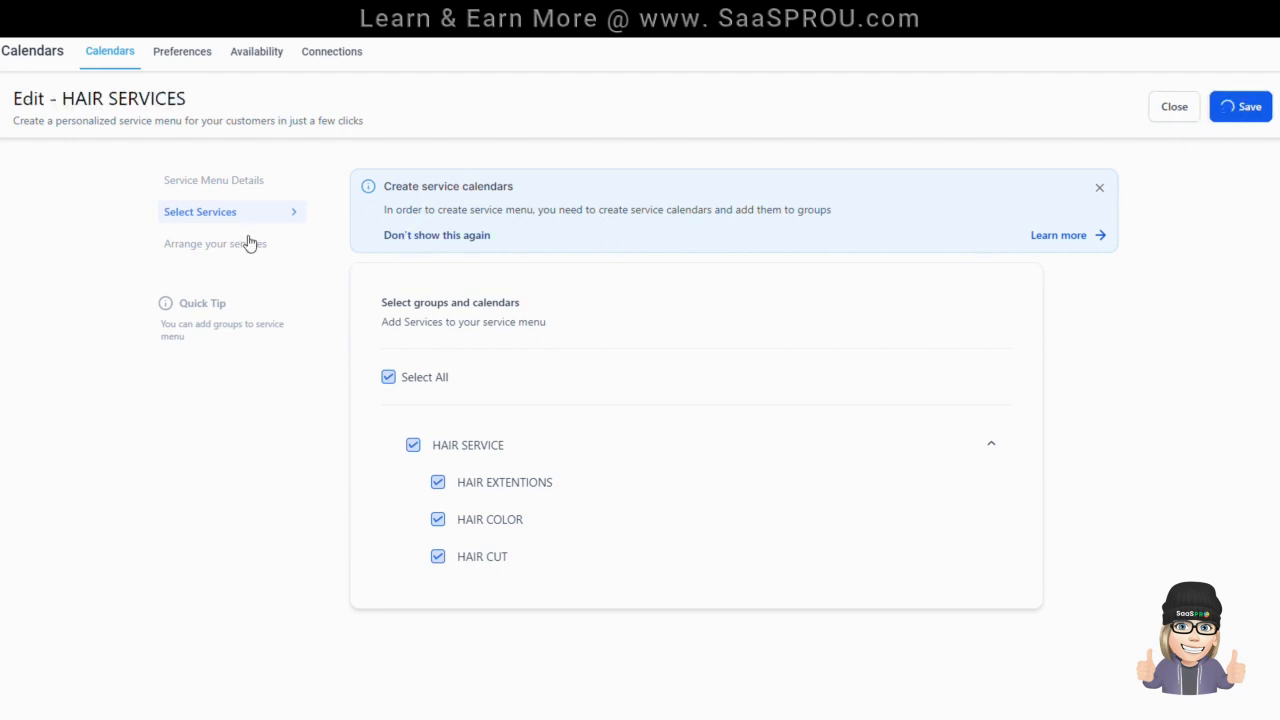
pyautogui.click(1193, 110)
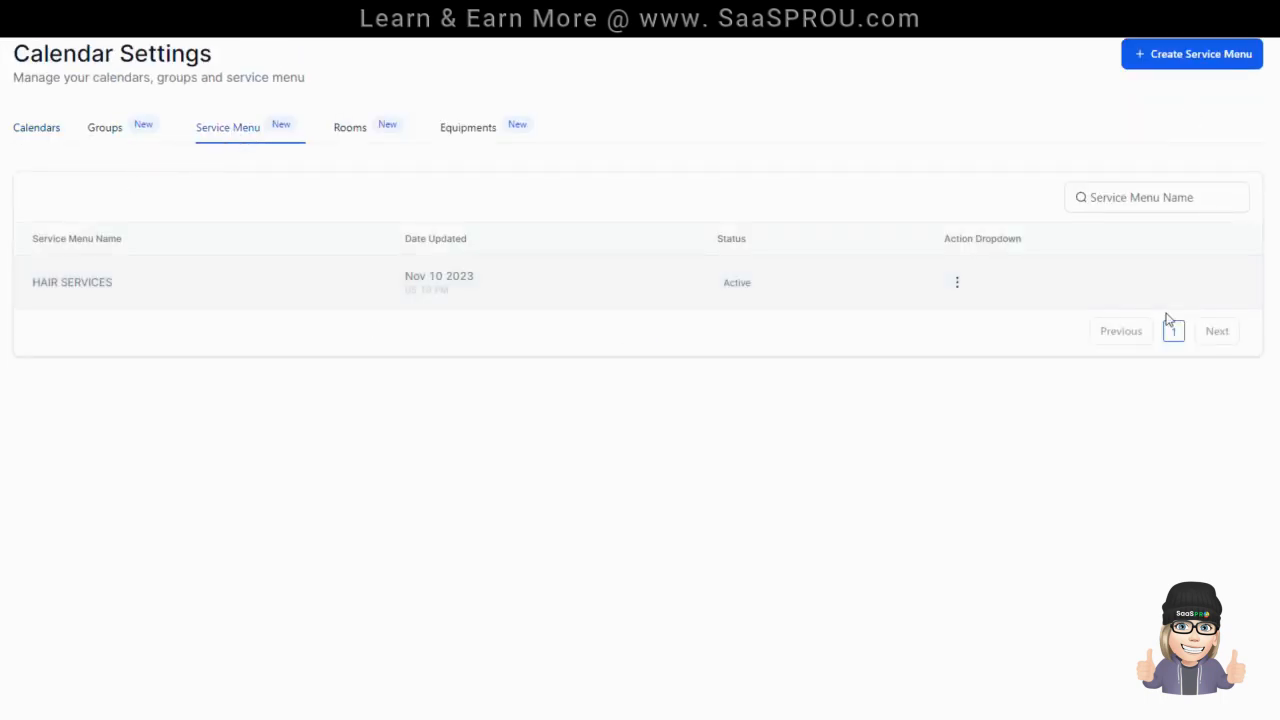
# Copy the HAIR SERVICES menu's permanent link and open its booking page.
pyautogui.click(960, 290)
pyautogui.doubleClick(920, 343)
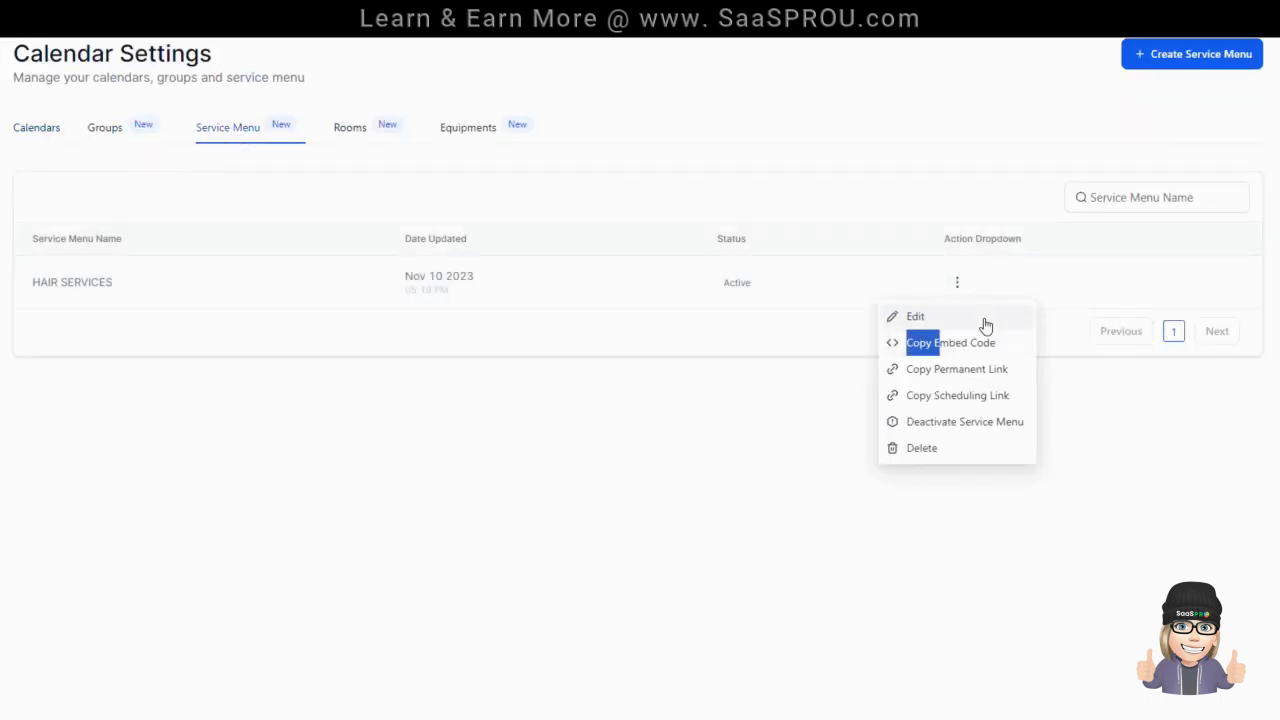
pyautogui.click(966, 370)
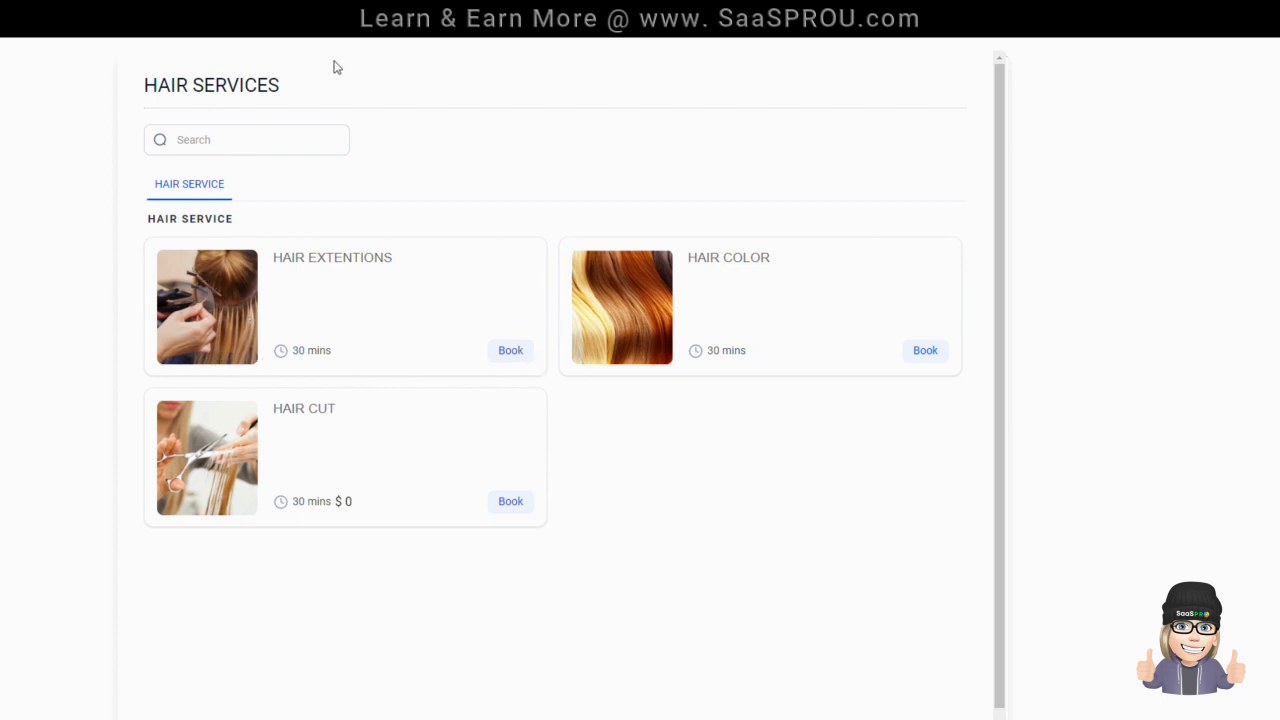
# Preview the HAIR EXTENTIONS booking, trying 2 people and 5 people as guests, and return to the service list.
pyautogui.click(511, 352)
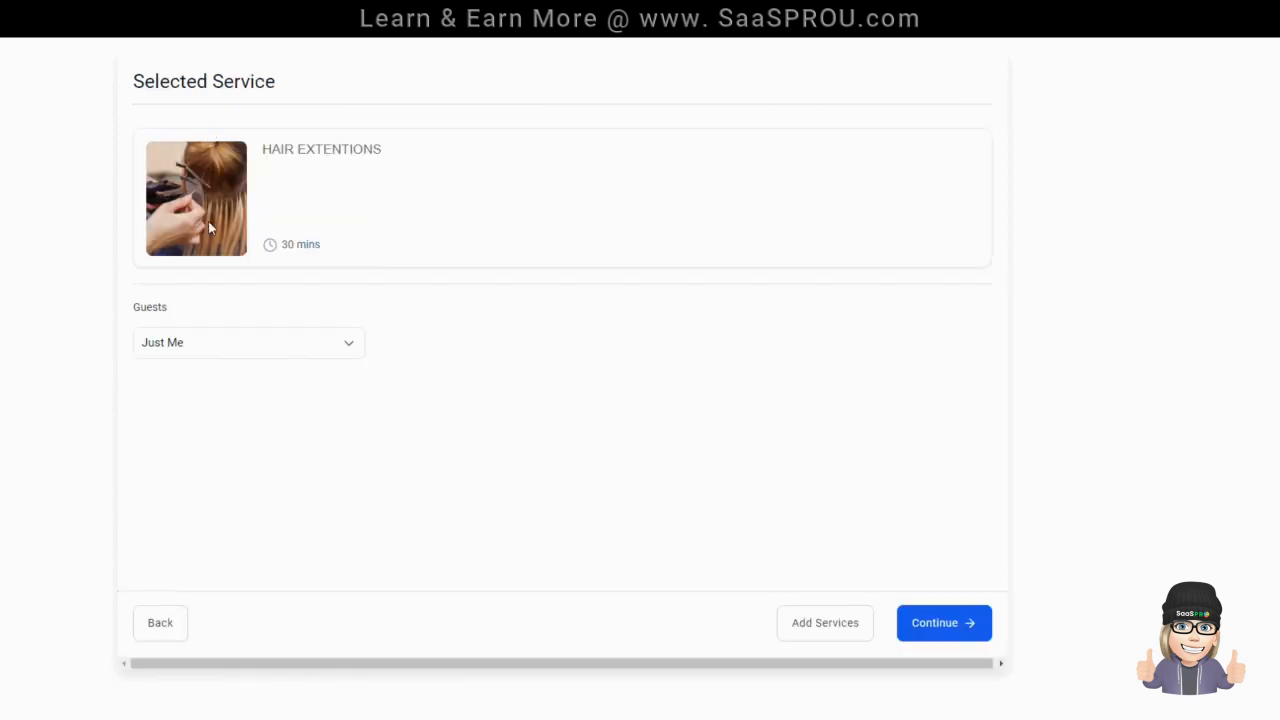
pyautogui.click(217, 350)
pyautogui.click(217, 350)
pyautogui.click(186, 348)
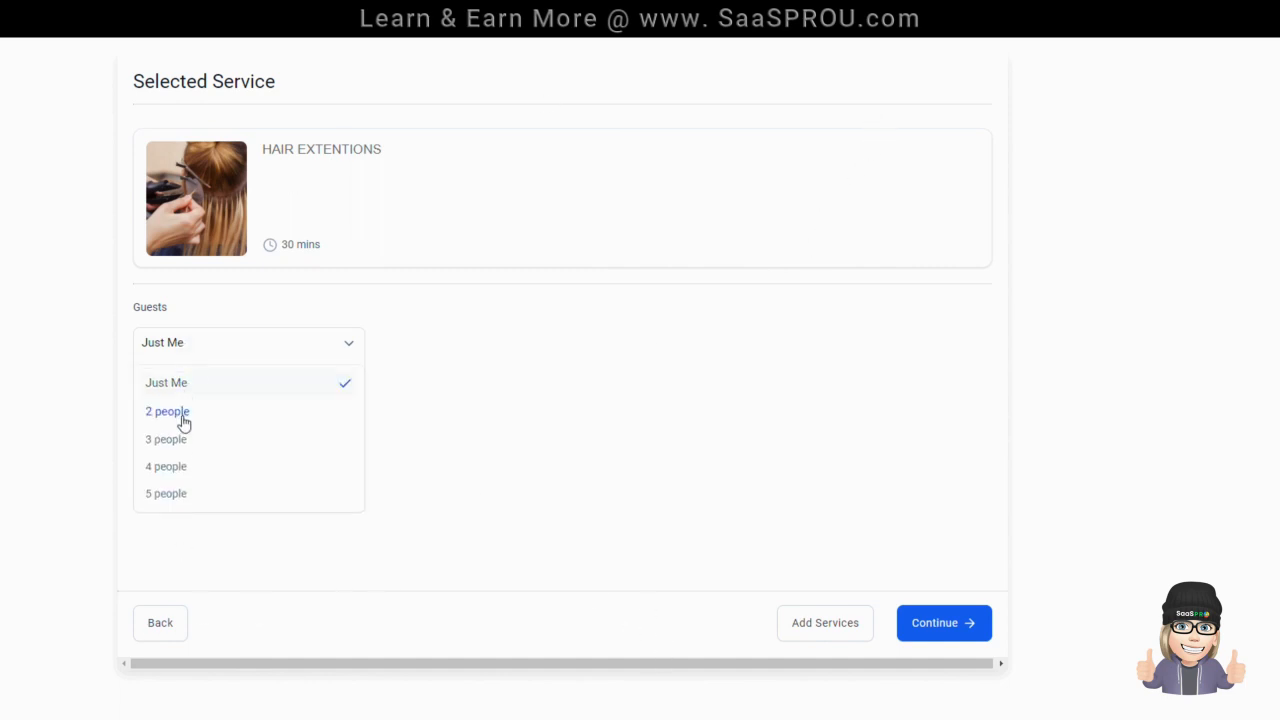
pyautogui.click(183, 420)
pyautogui.click(194, 352)
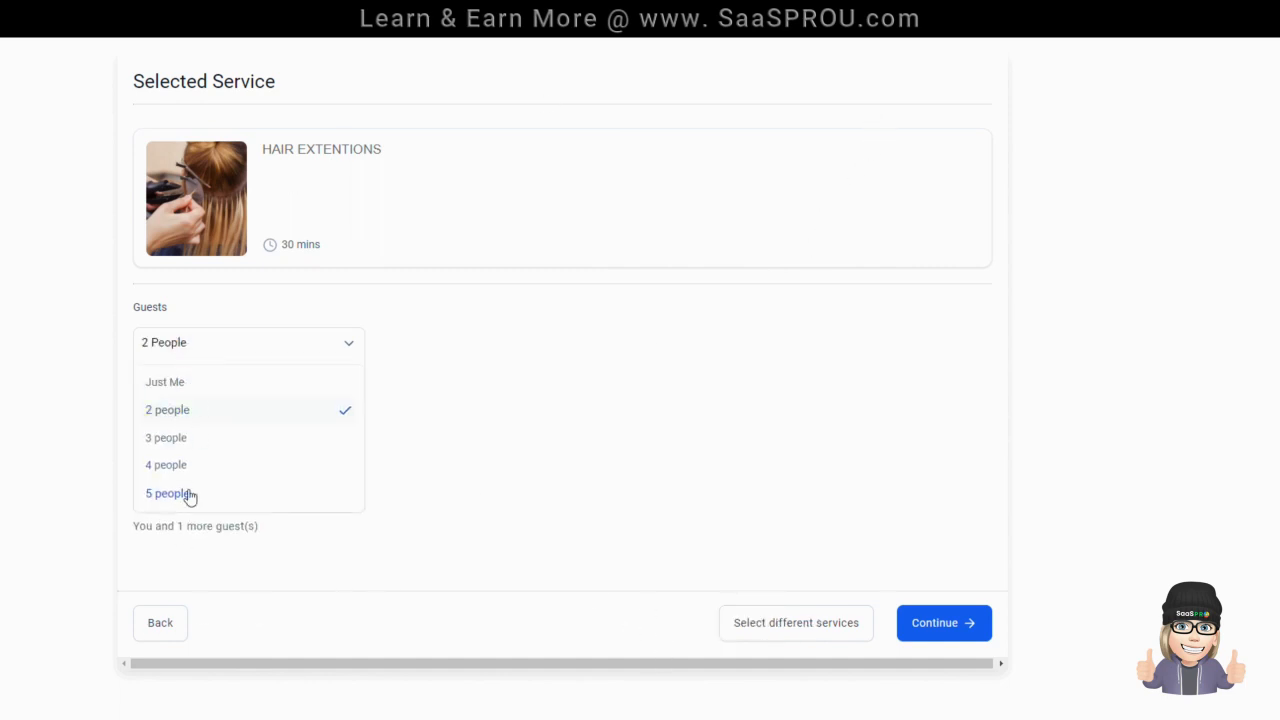
pyautogui.click(190, 497)
pyautogui.click(297, 340)
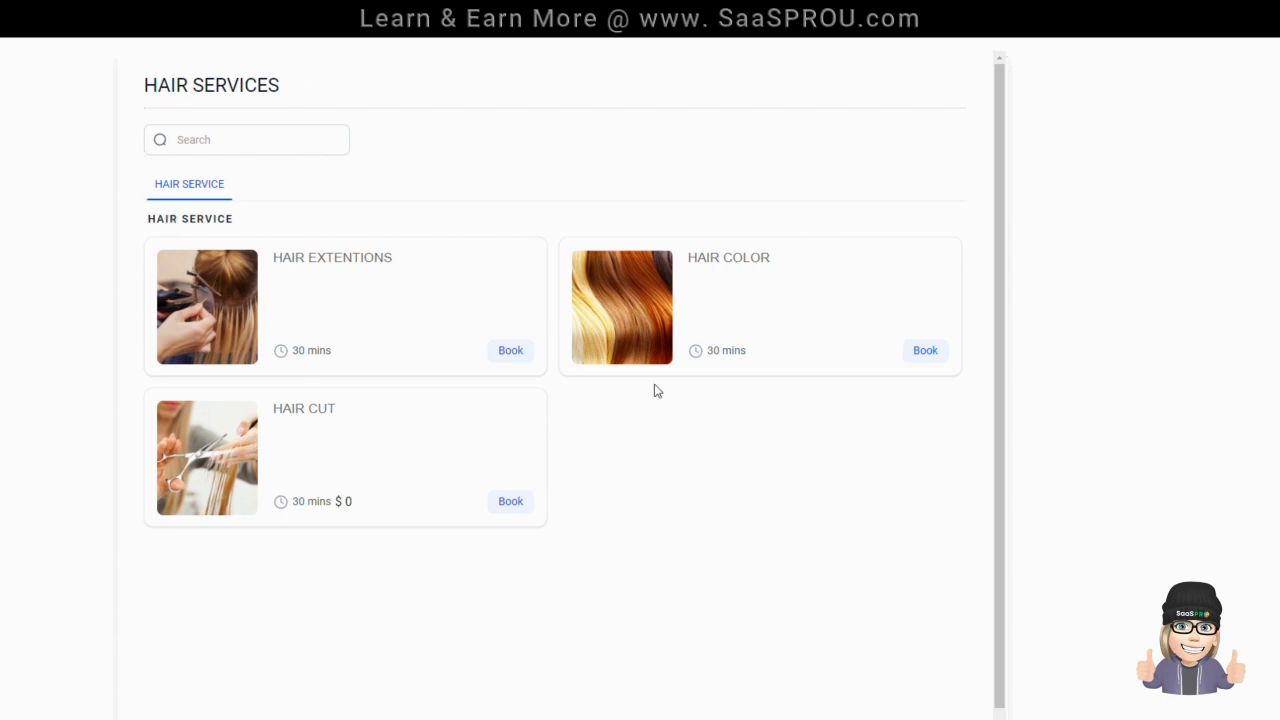
# Start a booking for HAIR CUT, add HAIR COLOR as a second service, and continue to the selected services summary.
pyautogui.click(512, 502)
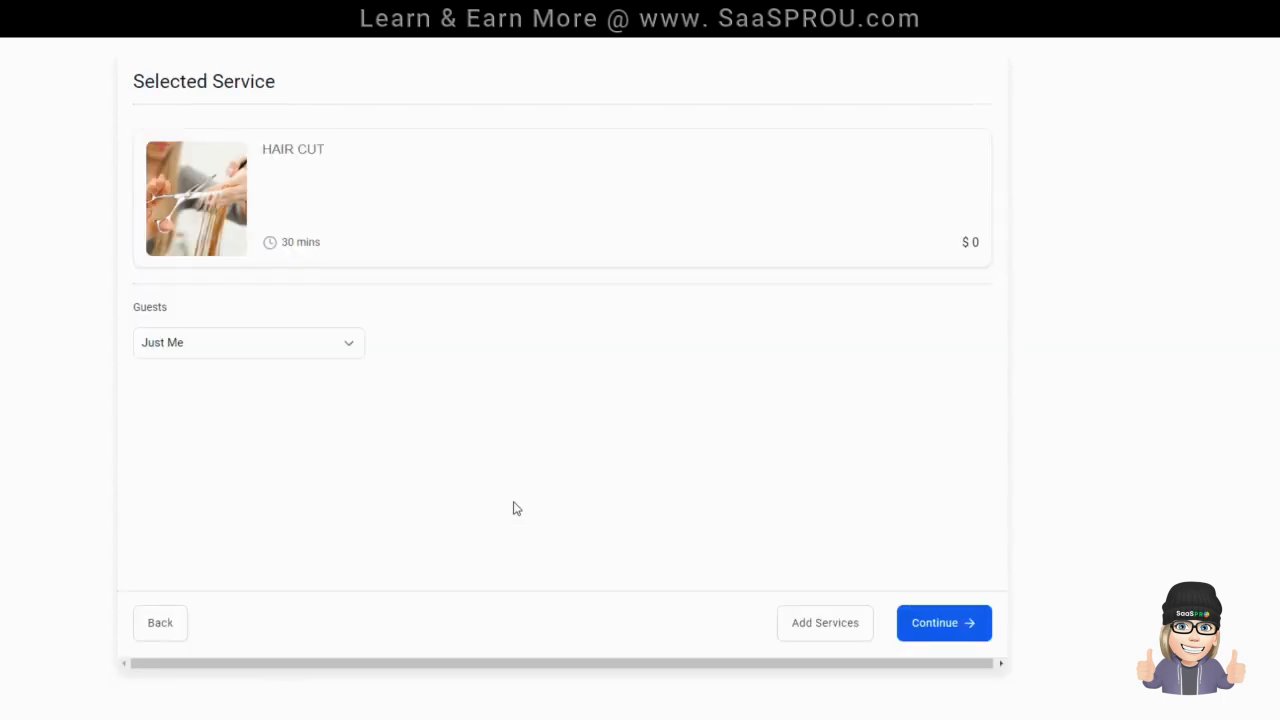
pyautogui.click(947, 622)
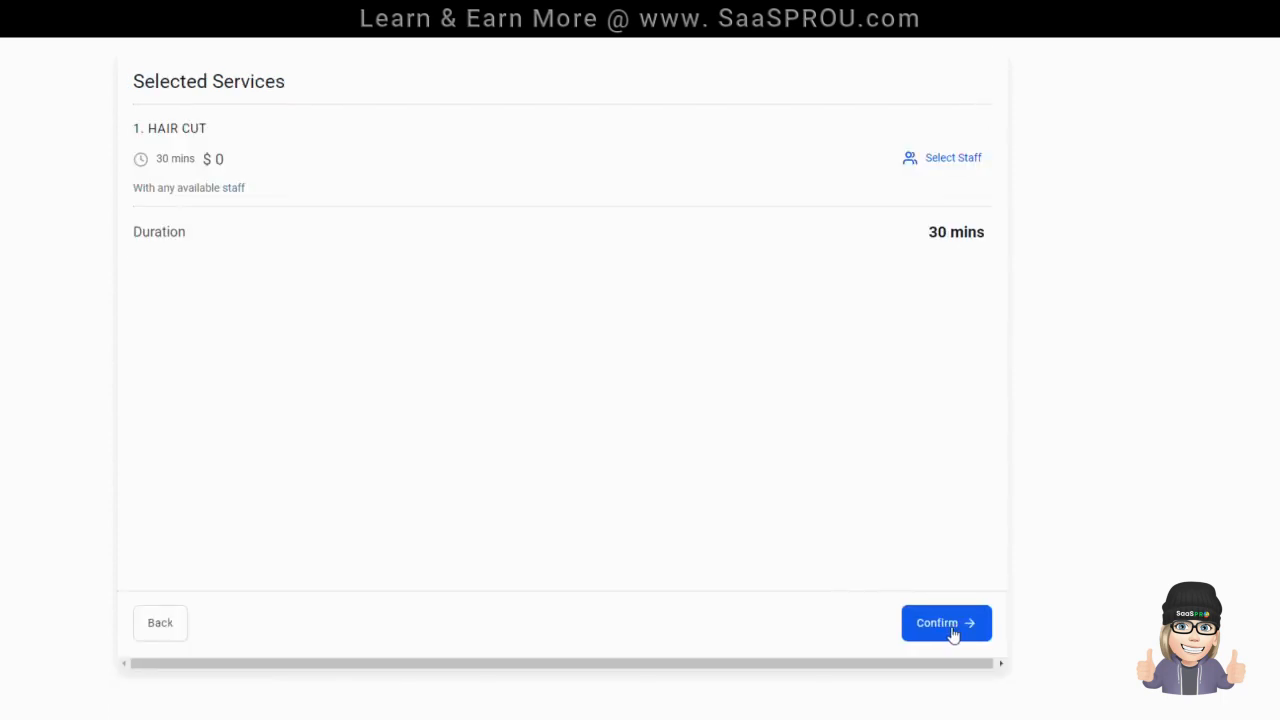
pyautogui.click(950, 622)
pyautogui.click(957, 222)
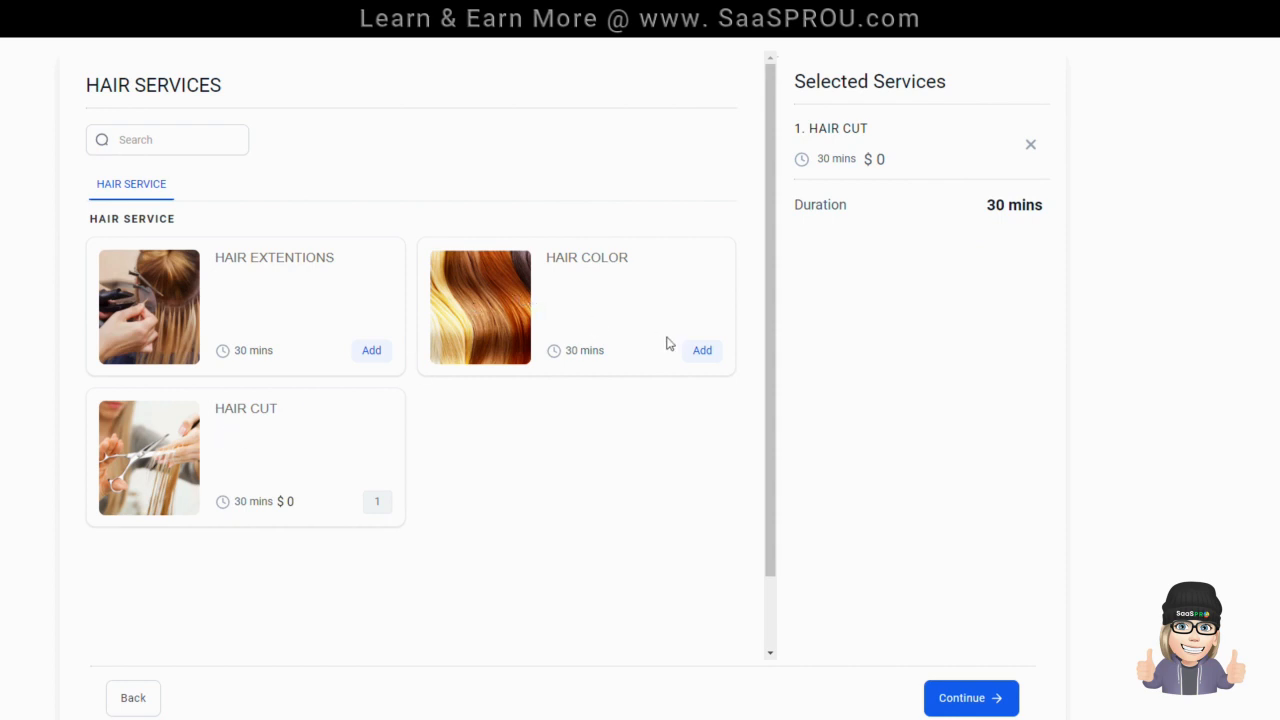
pyautogui.click(702, 352)
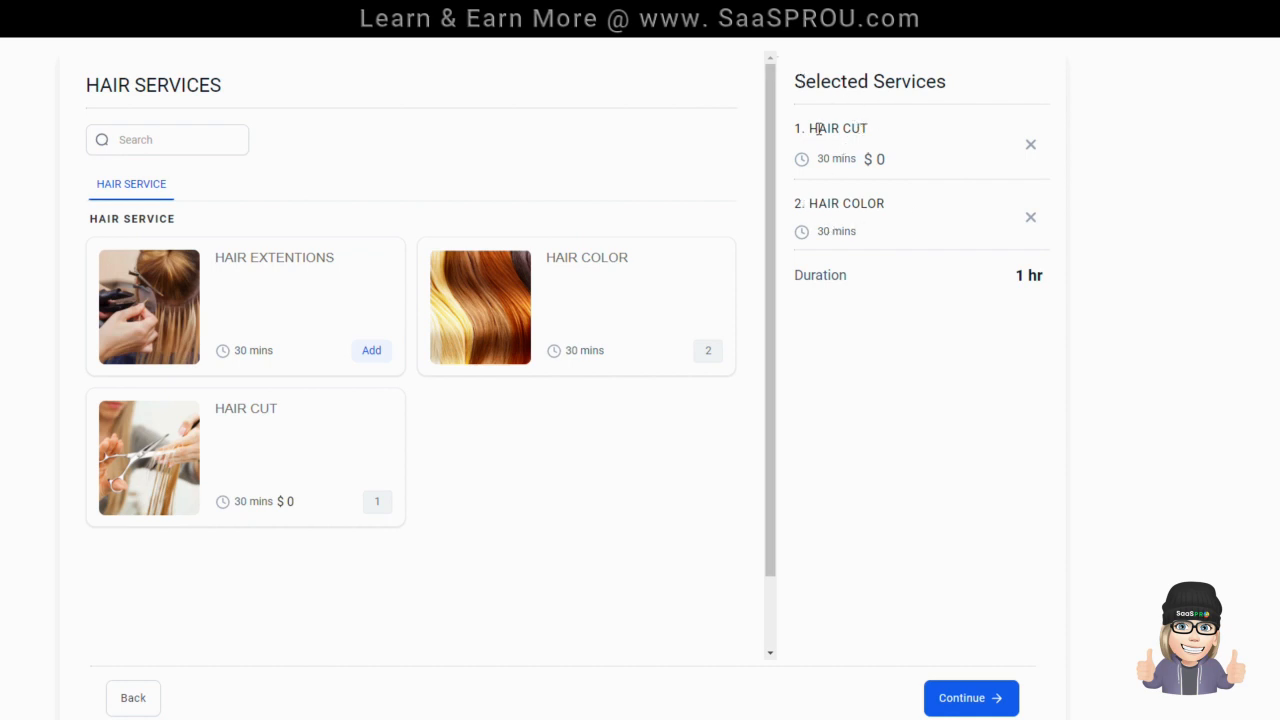
pyautogui.moveTo(818, 128); pyautogui.dragTo(1007, 391)
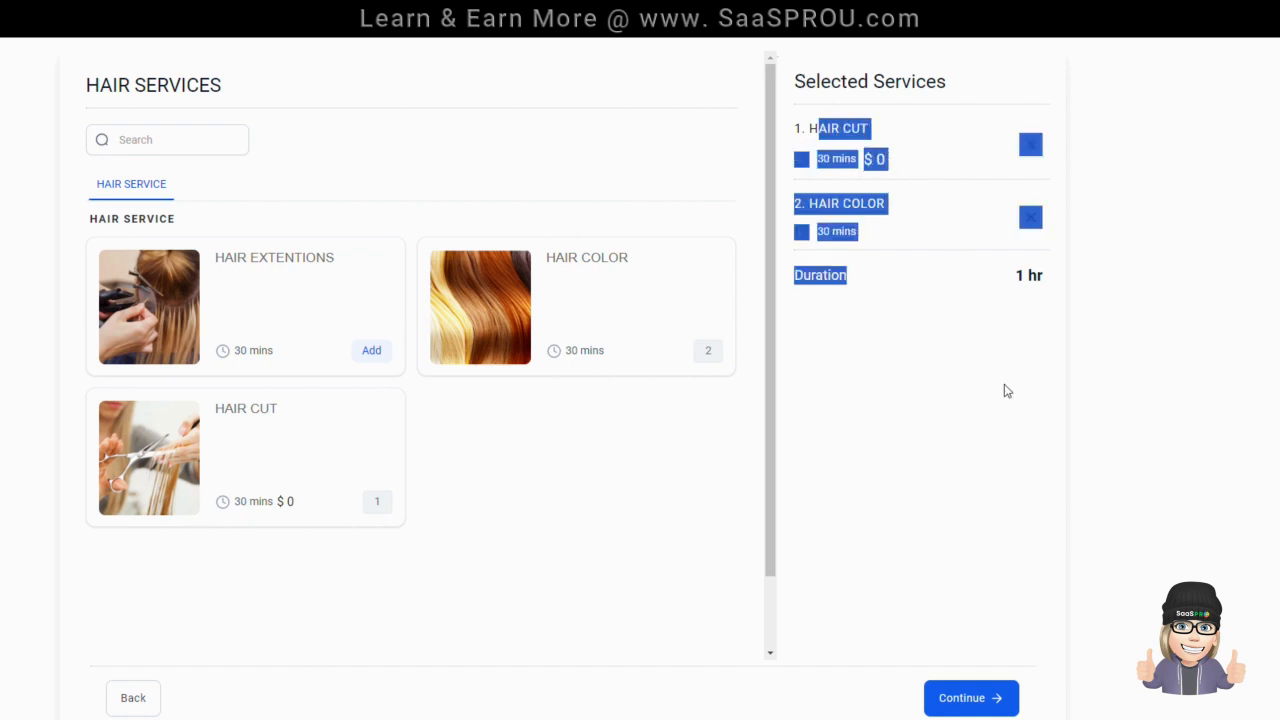
pyautogui.click(840, 182)
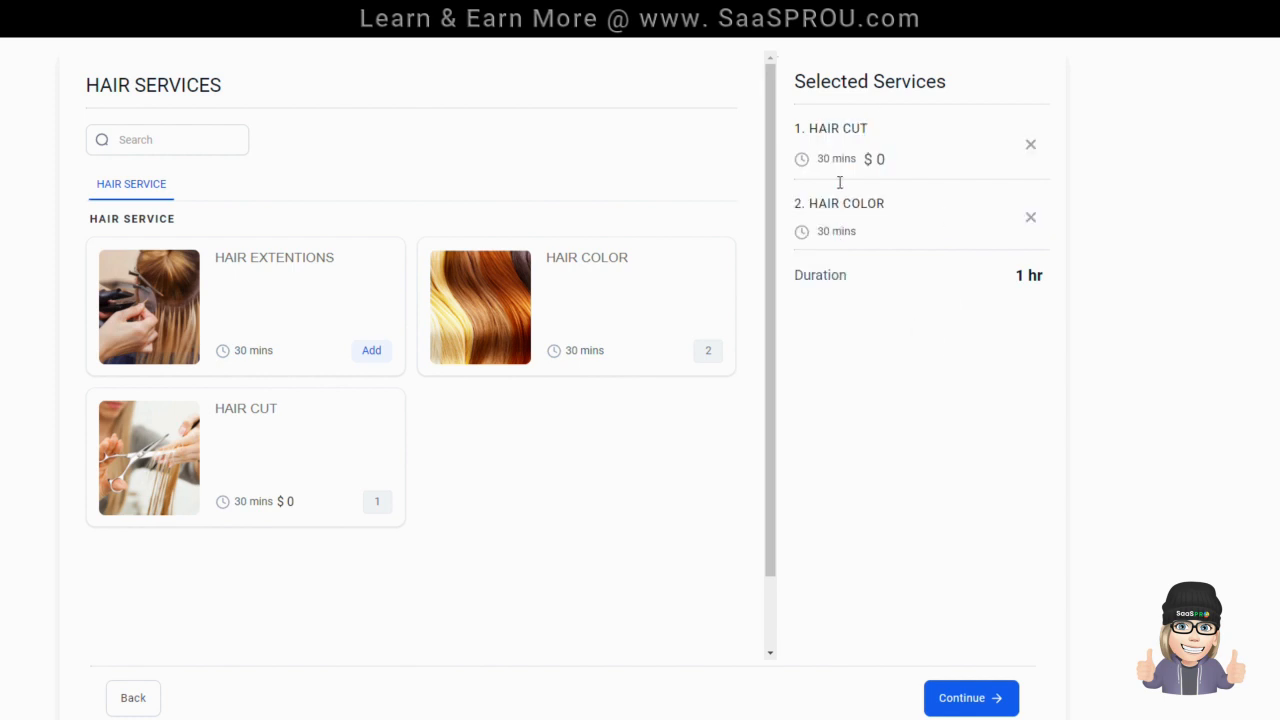
pyautogui.click(970, 699)
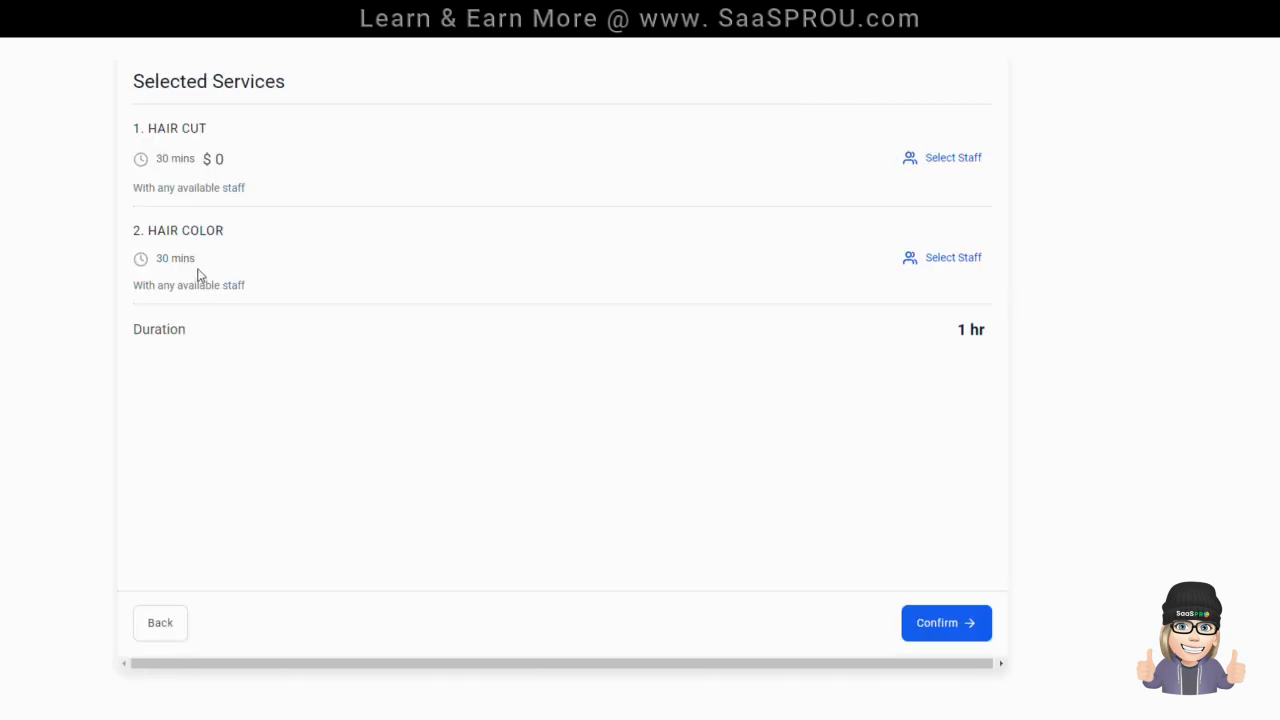
# View the staff choices for the selected HAIR CUT and HAIR COLOR services, keeping any available staff.
pyautogui.click(957, 158)
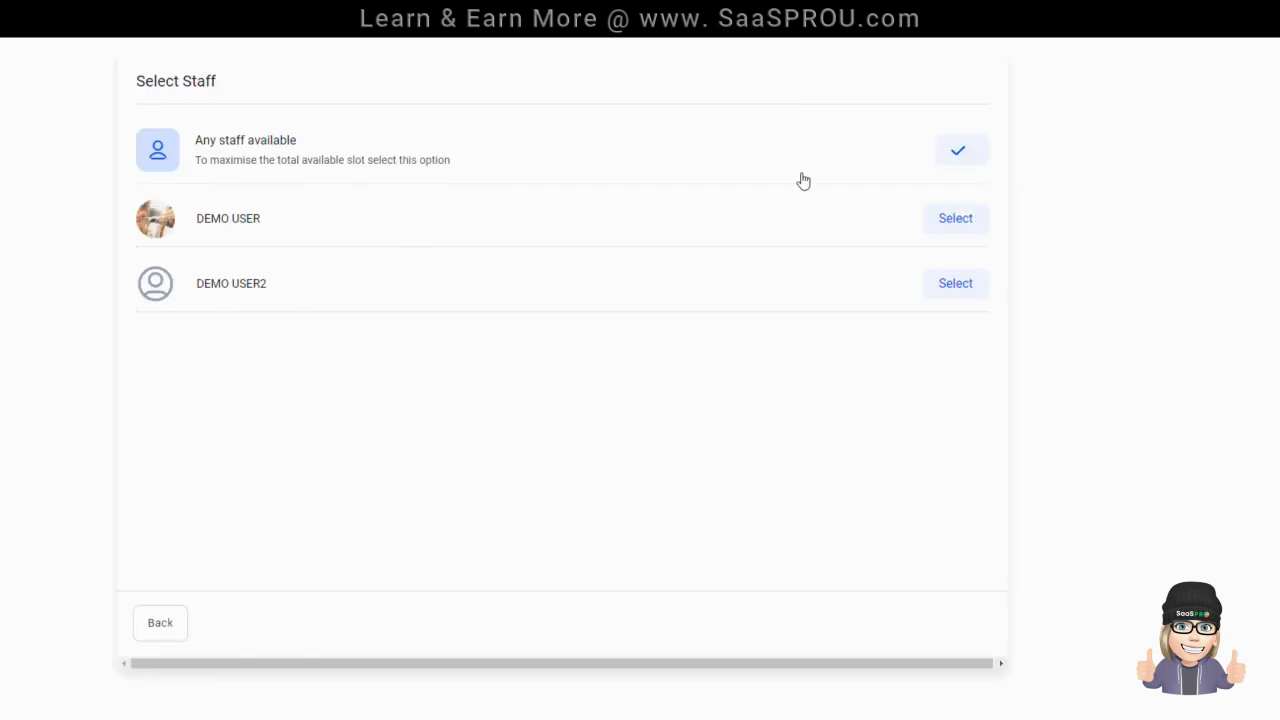
pyautogui.click(957, 158)
pyautogui.click(950, 262)
pyautogui.click(958, 155)
# Confirm the services, choose the November 10, 2023 slot at 05:30 PM, and review the appointment information form before leaving it.
pyautogui.click(945, 622)
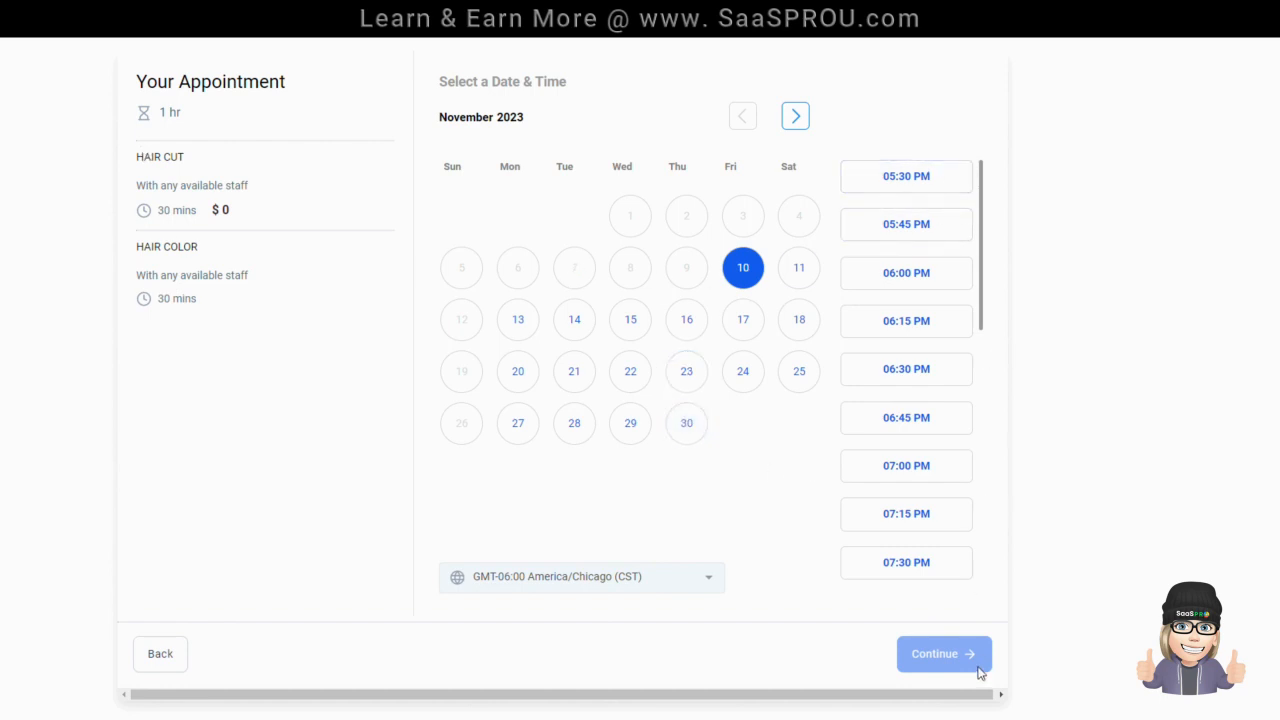
pyautogui.click(900, 188)
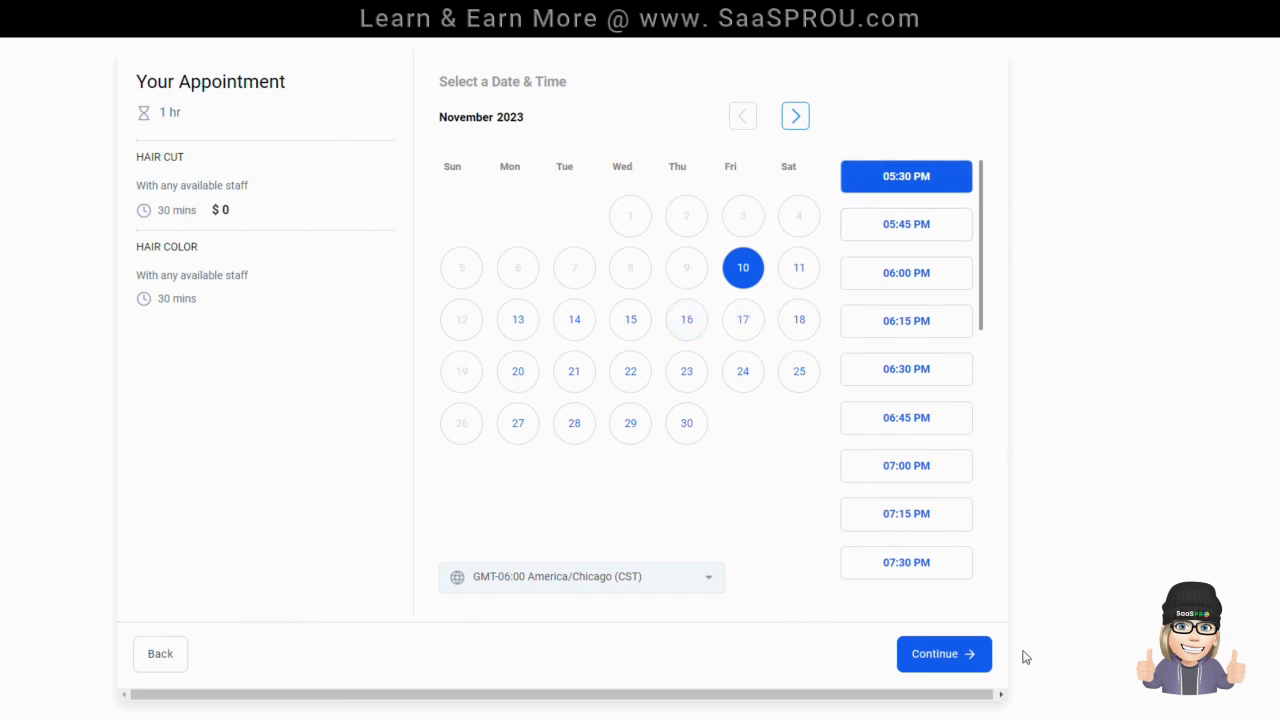
pyautogui.click(960, 654)
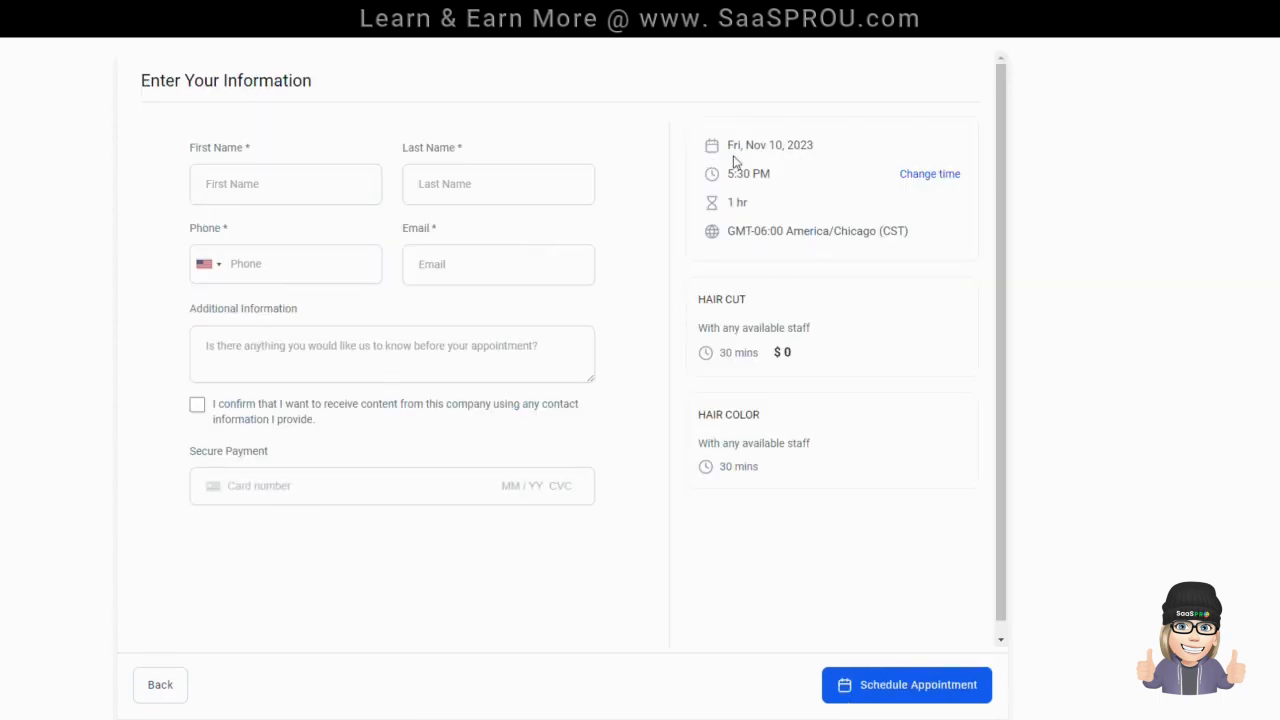
pyautogui.moveTo(741, 148); pyautogui.dragTo(855, 191)
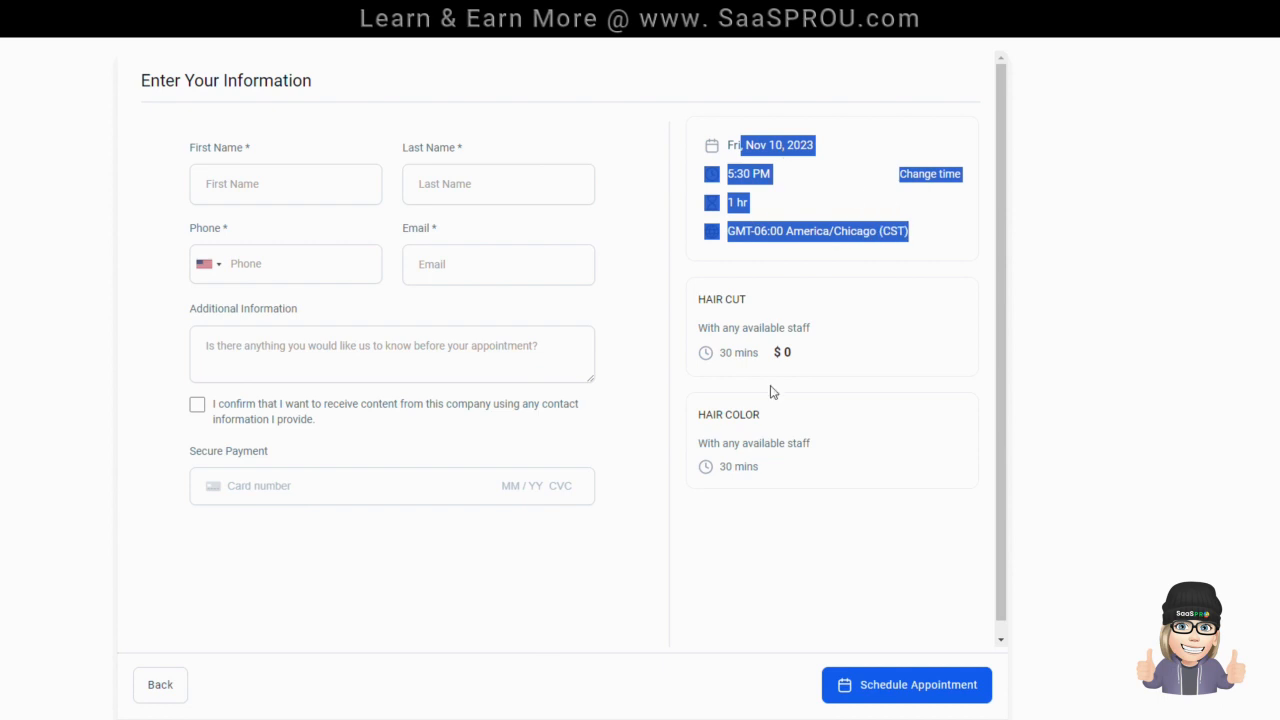
pyautogui.click(856, 311)
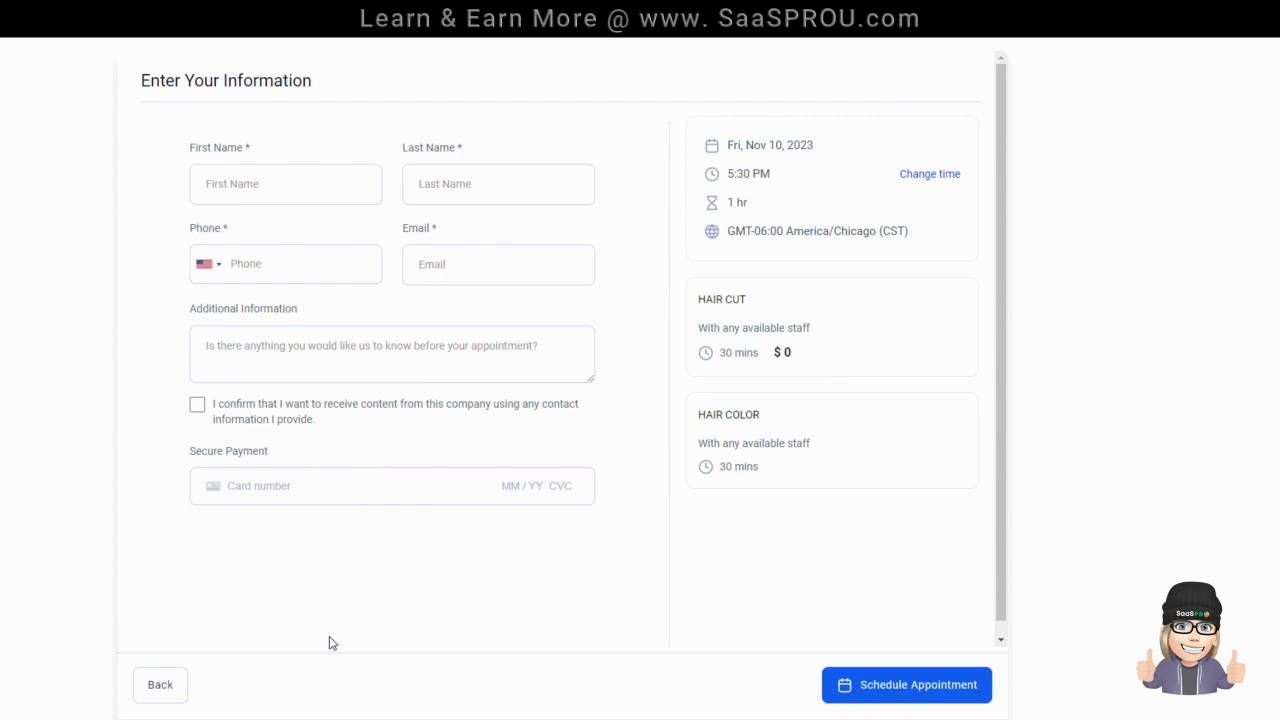
pyautogui.click(139, 688)
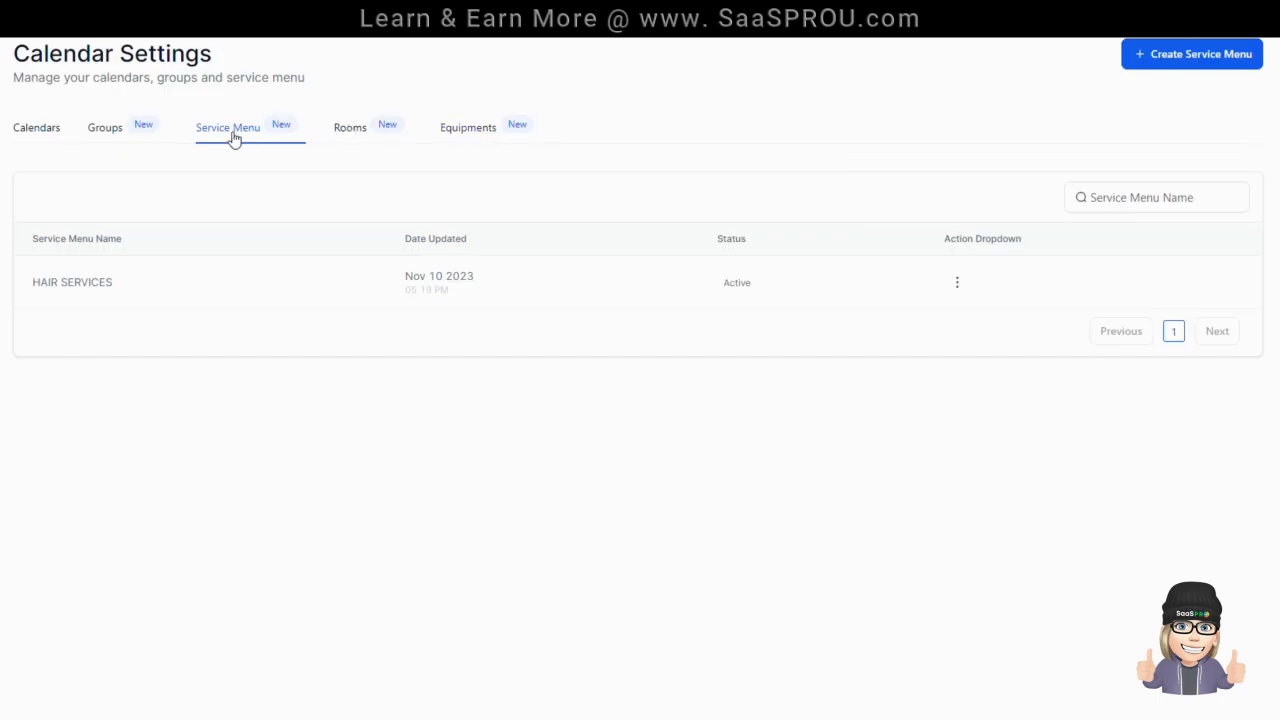
# View the new room form and the service calendars that can be associated with it, closing the form without creating a room.
pyautogui.click(347, 131)
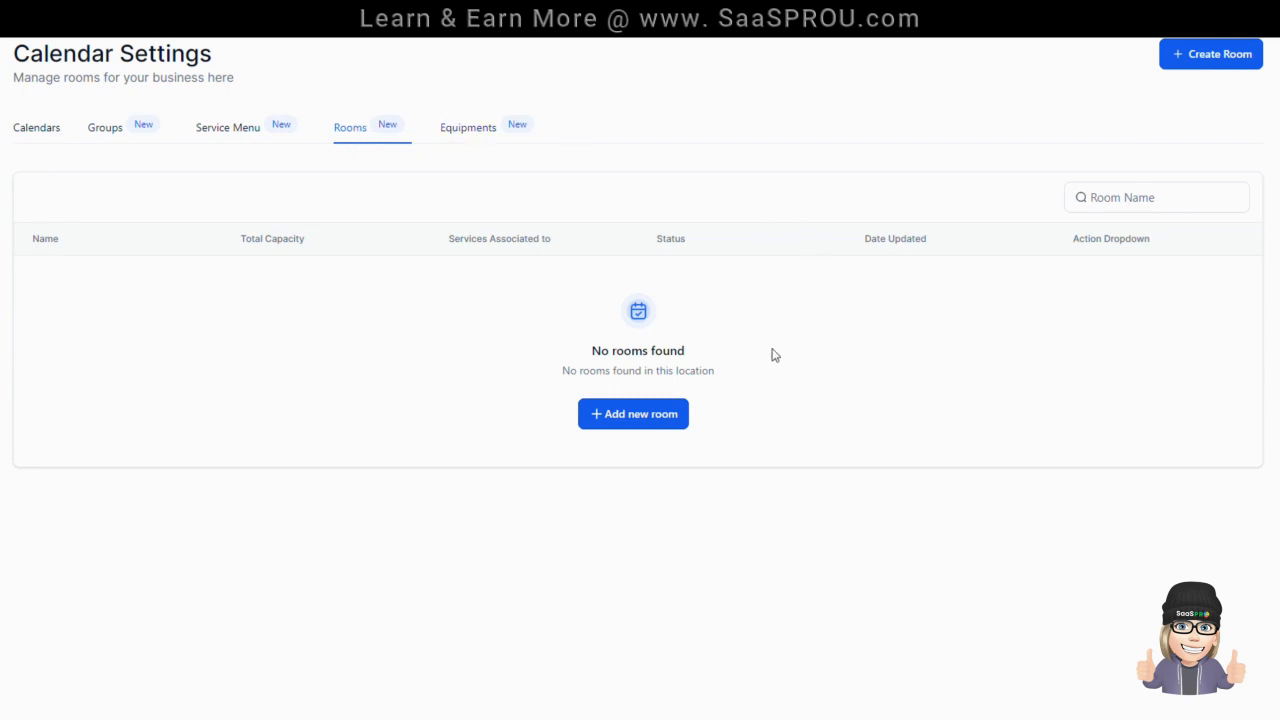
pyautogui.click(660, 424)
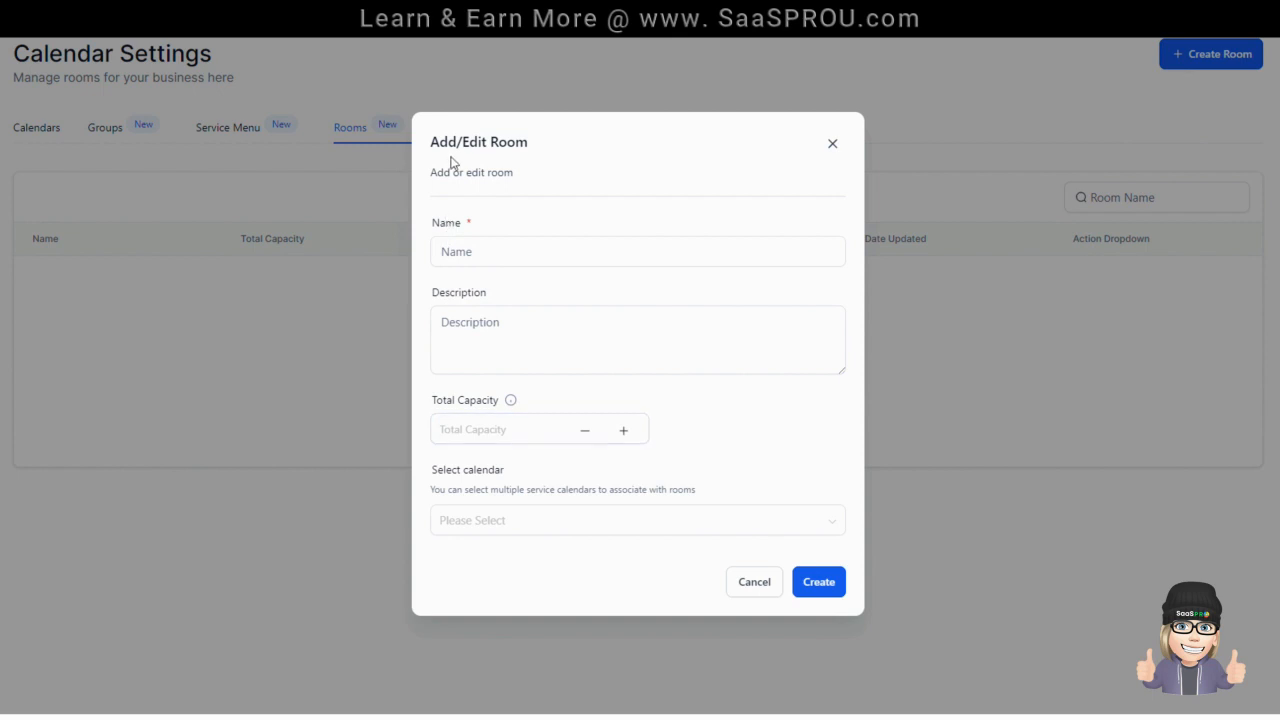
pyautogui.click(524, 521)
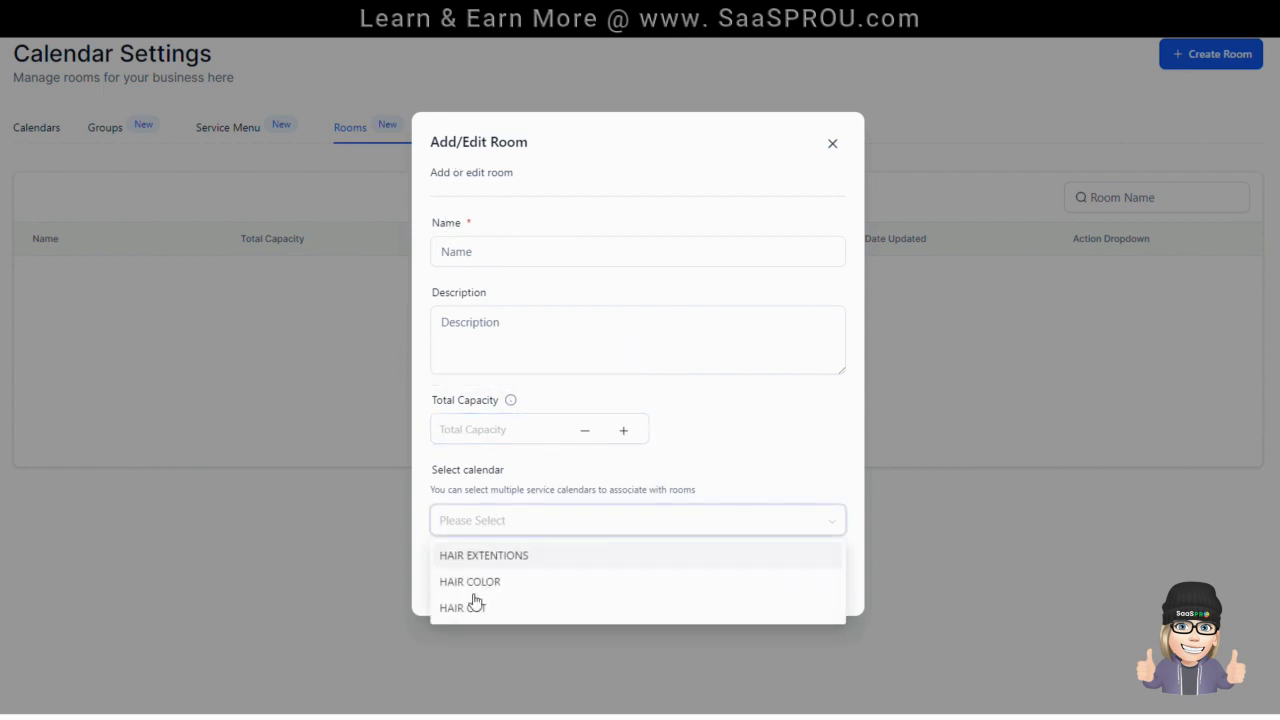
pyautogui.click(741, 455)
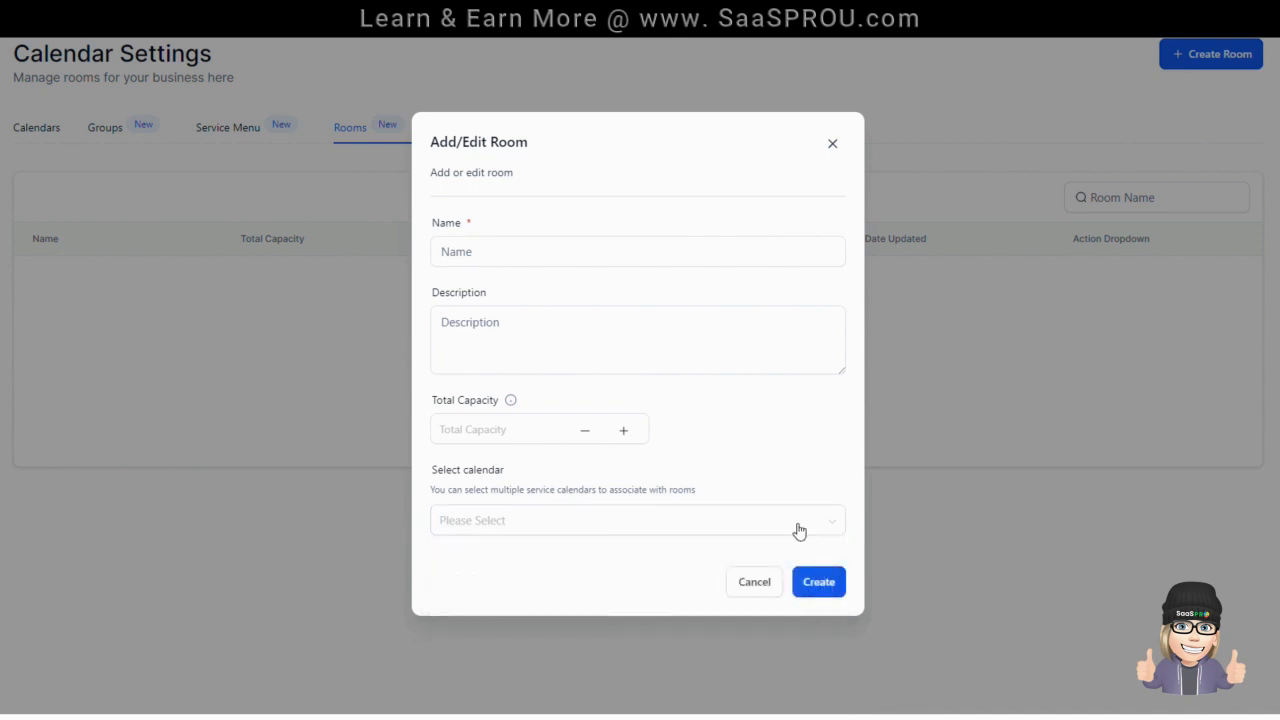
pyautogui.click(831, 146)
# Start a new equipment entry and try a total quantity of 5 and an out of service quantity of 5.
pyautogui.click(464, 128)
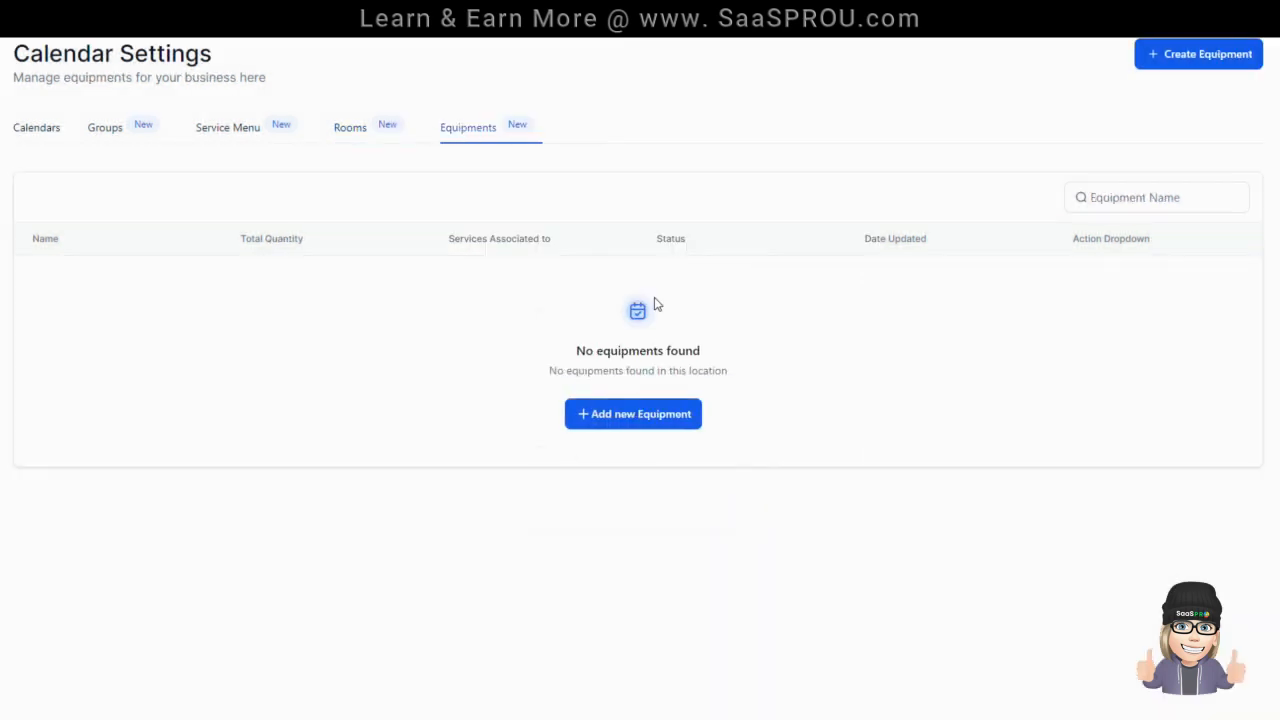
pyautogui.click(634, 426)
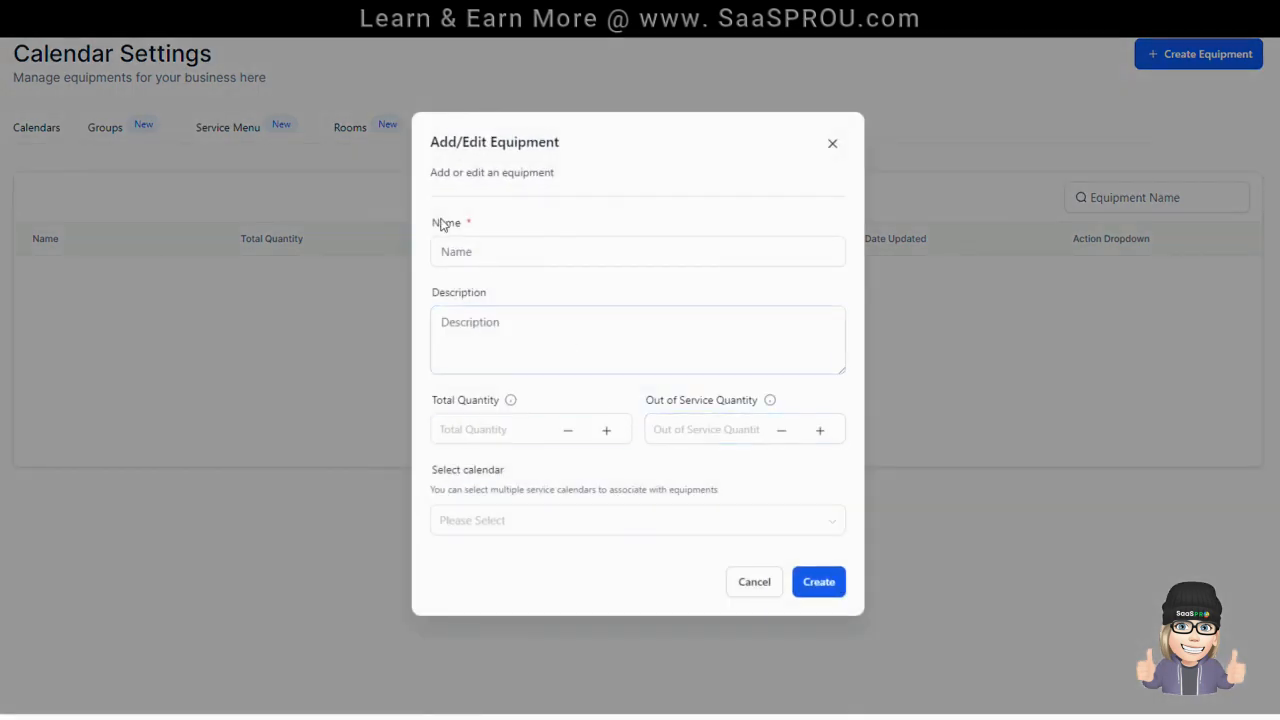
pyautogui.click(452, 354)
pyautogui.click(477, 431)
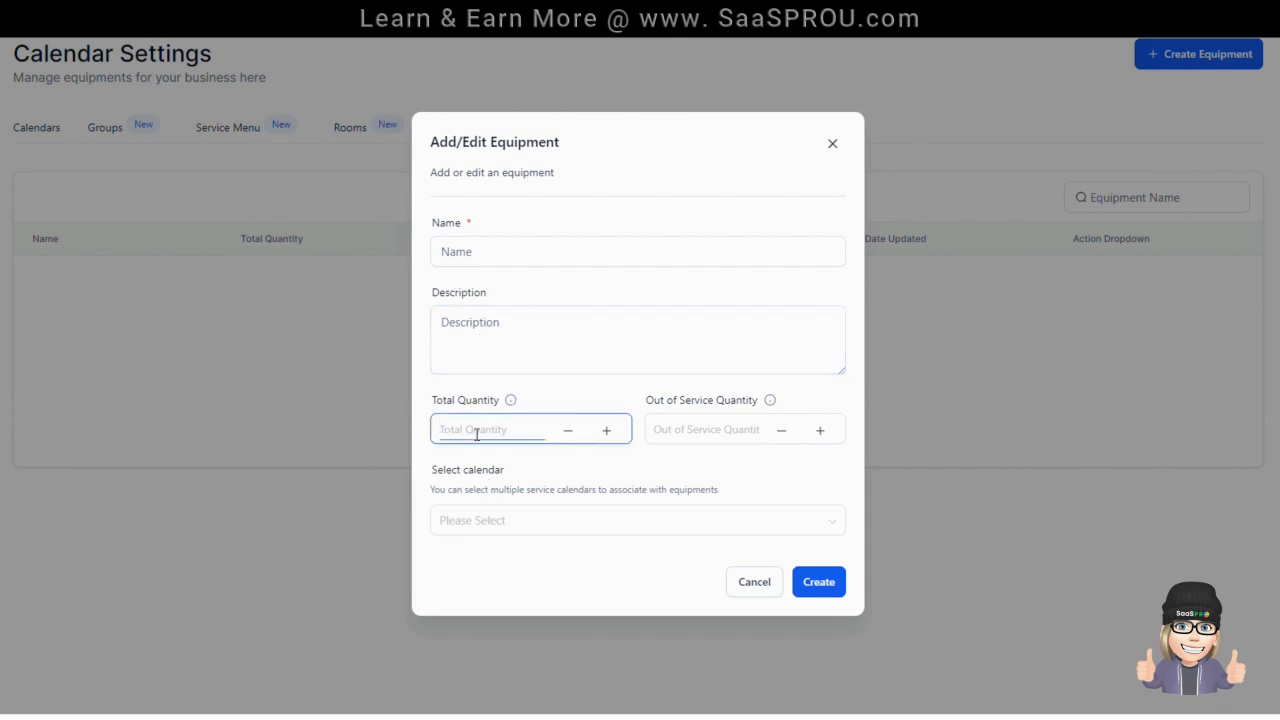
pyautogui.click(749, 434)
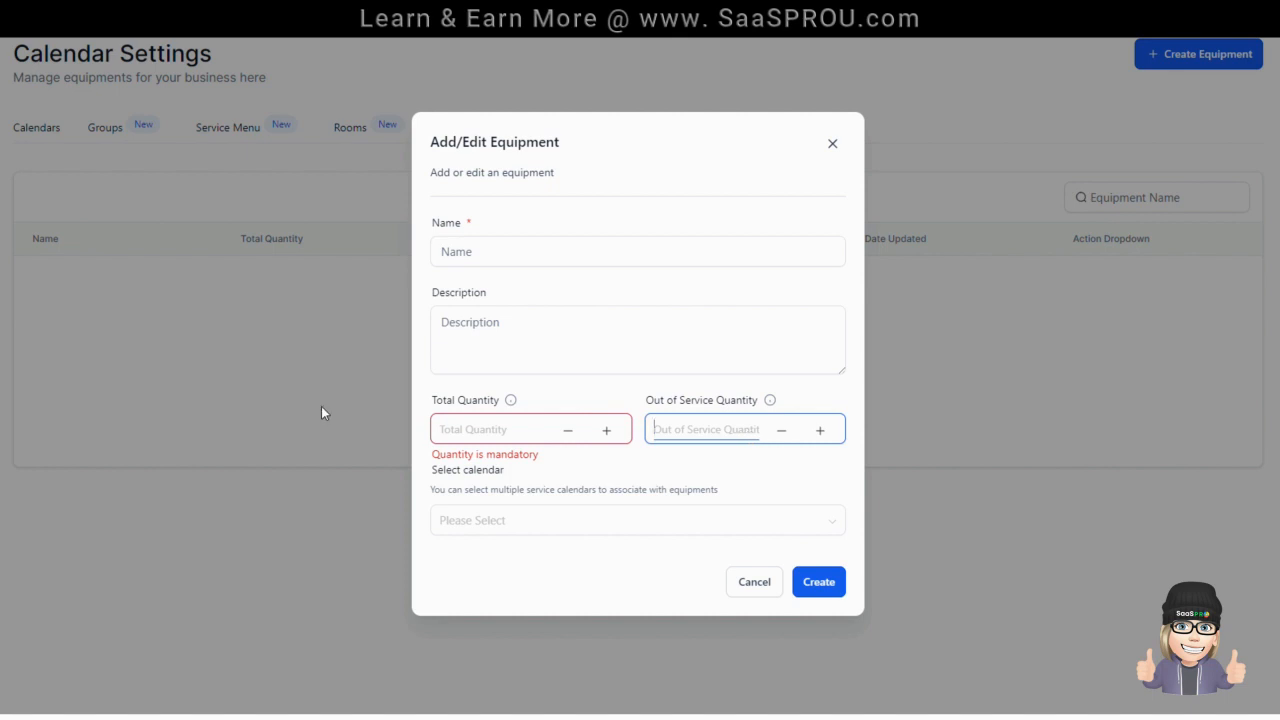
pyautogui.click(470, 429)
pyautogui.write('5')
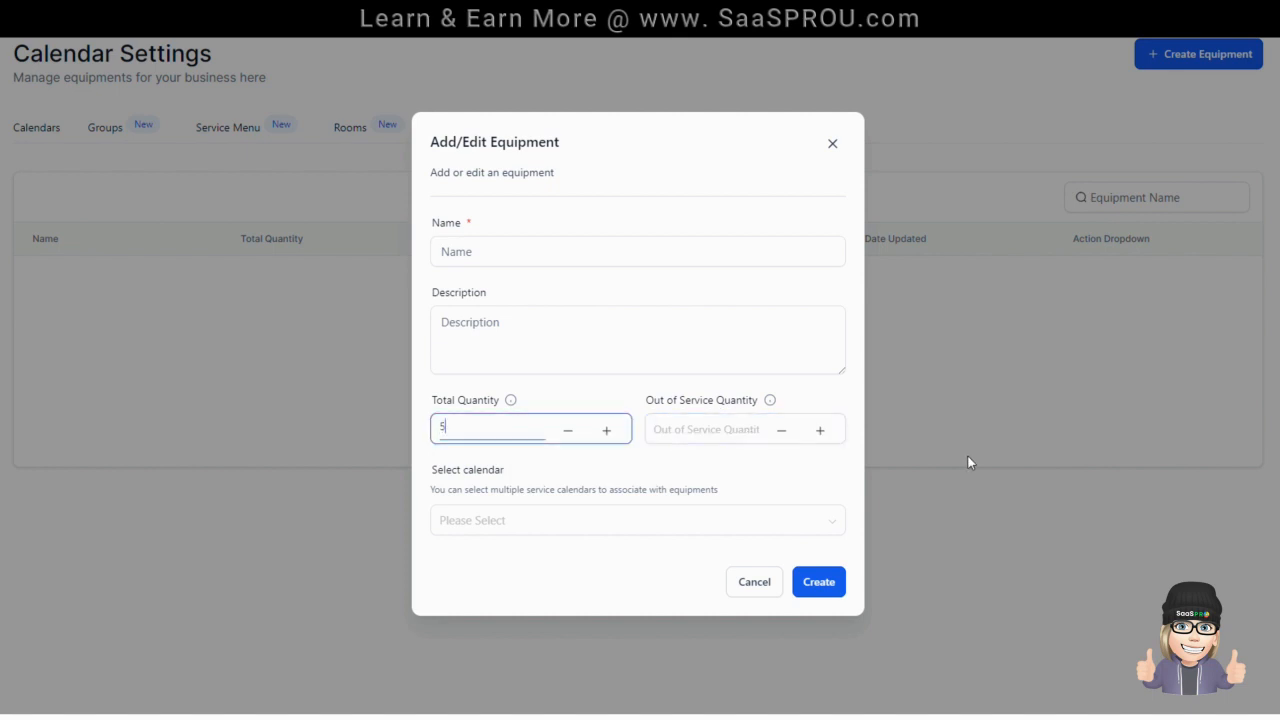
pyautogui.click(679, 428)
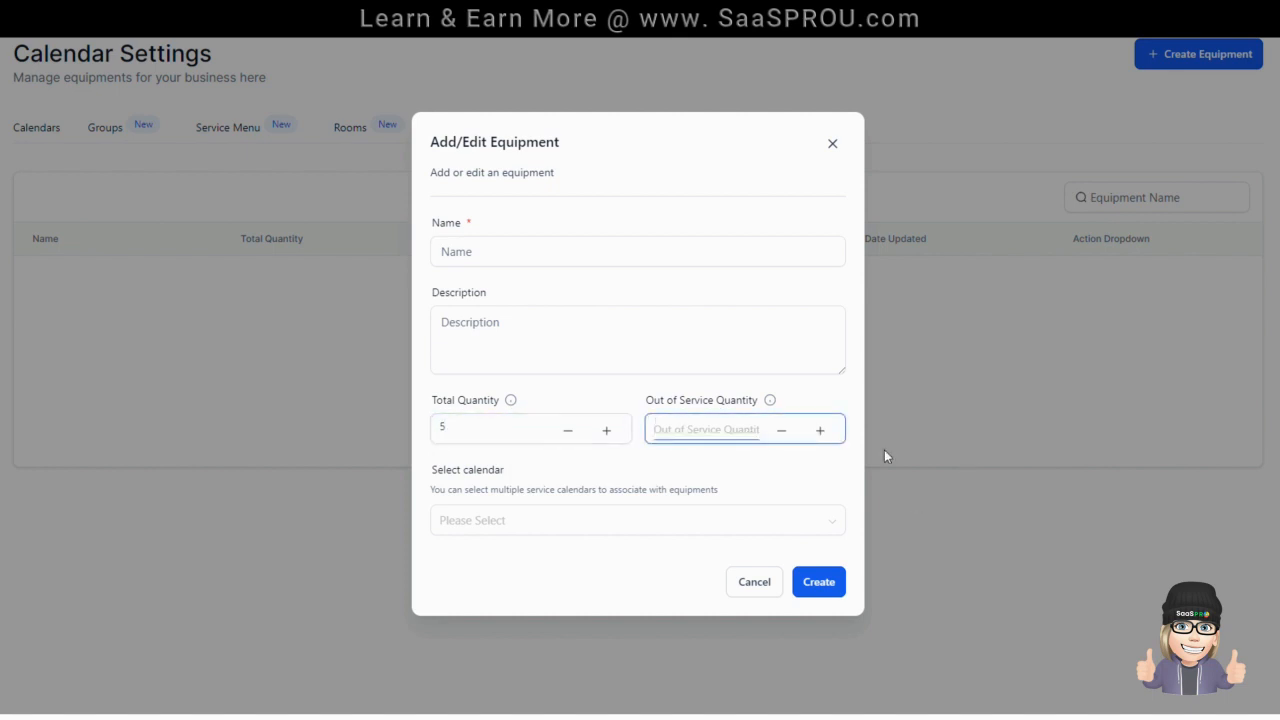
pyautogui.write('5')
# View the equipment form's service calendar choices and Total Quantity explanation, closing the form without creating the equipment.
pyautogui.click(495, 522)
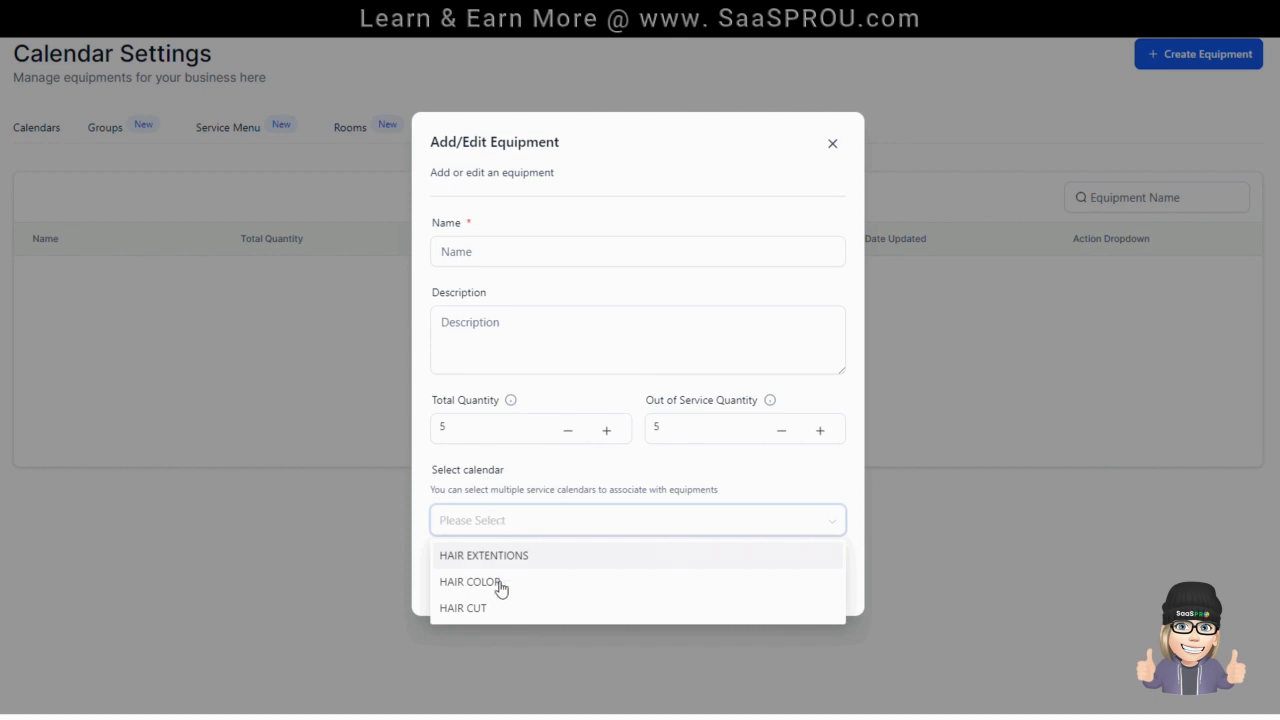
pyautogui.click(508, 480)
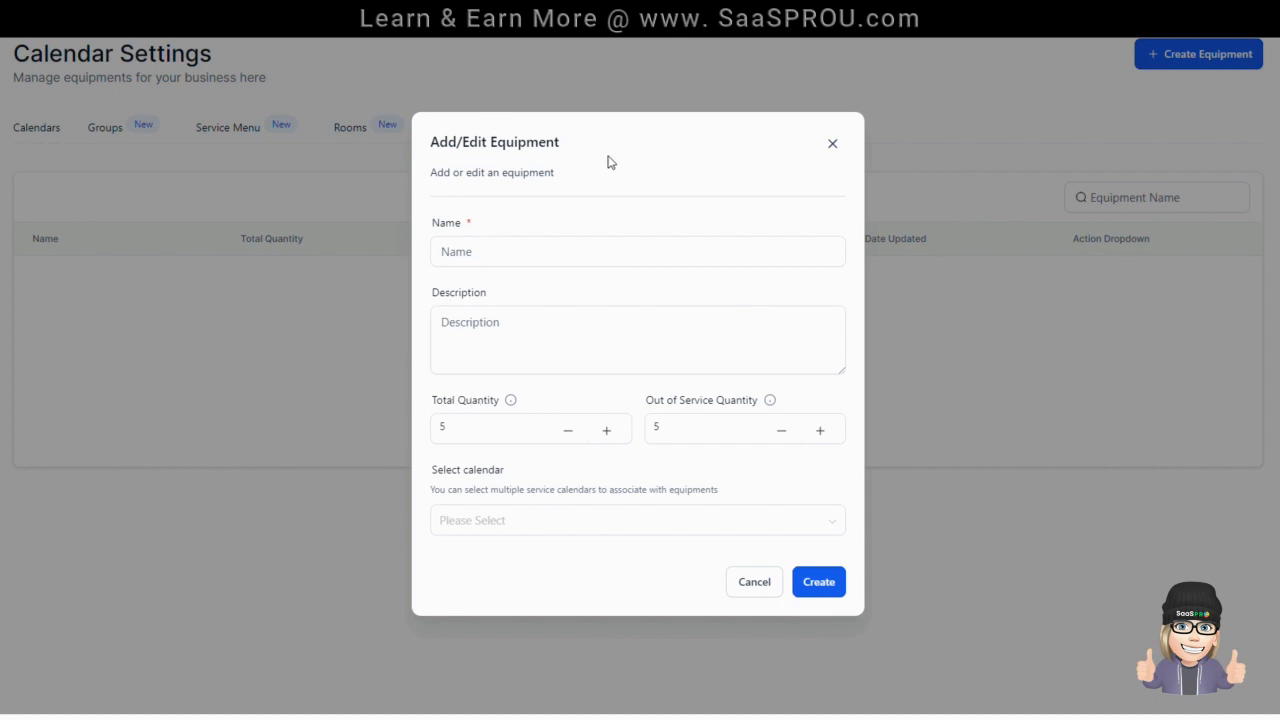
pyautogui.click(447, 424)
pyautogui.moveTo(771, 402)
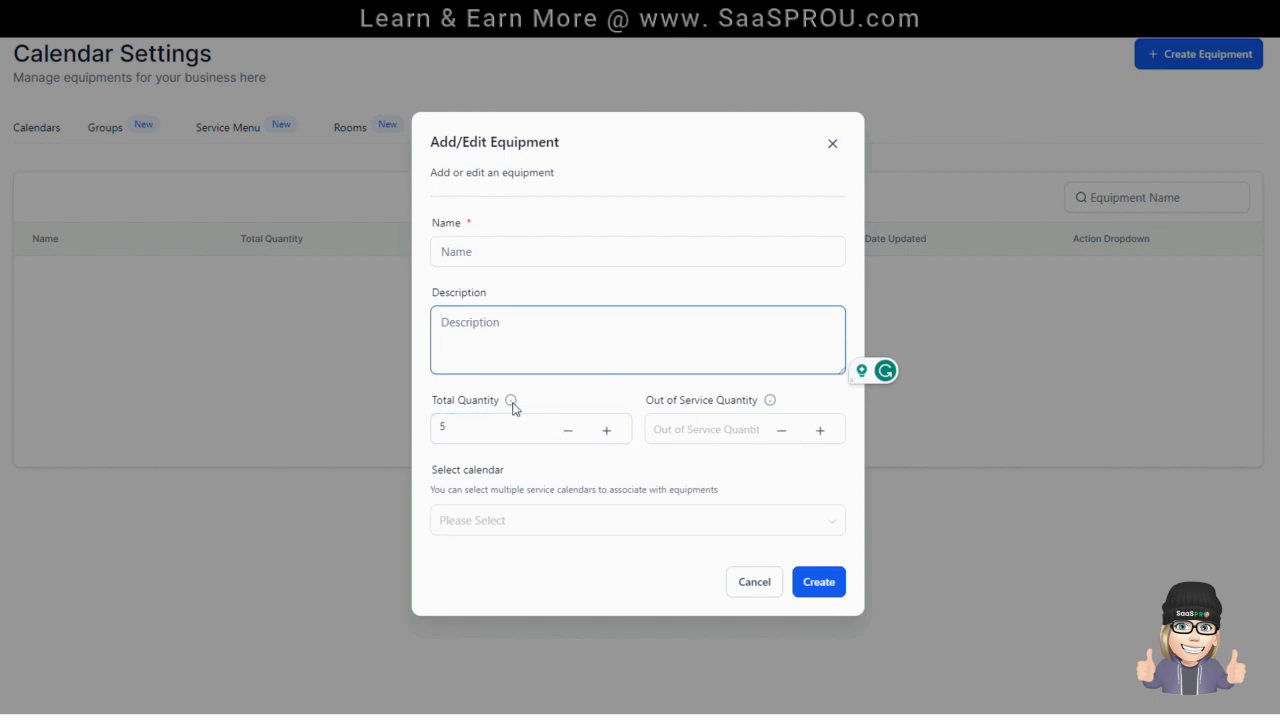
pyautogui.moveTo(514, 404)
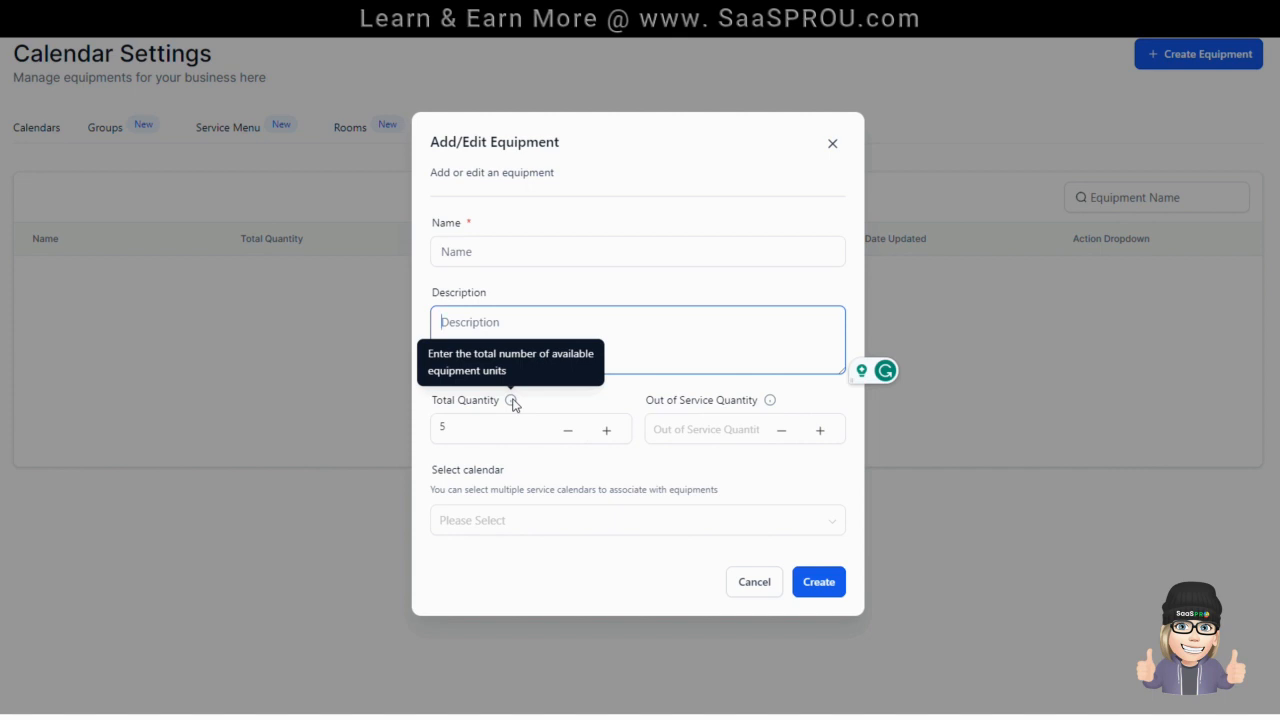
pyautogui.click(513, 402)
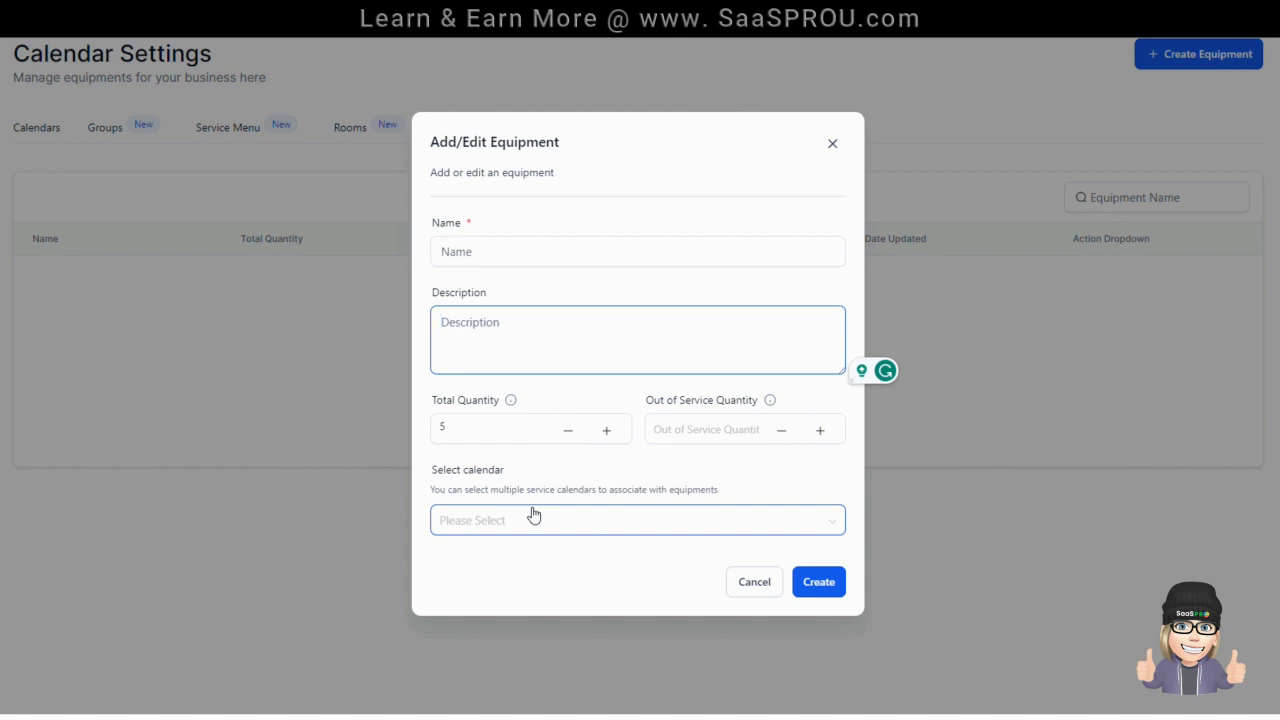
pyautogui.click(836, 148)
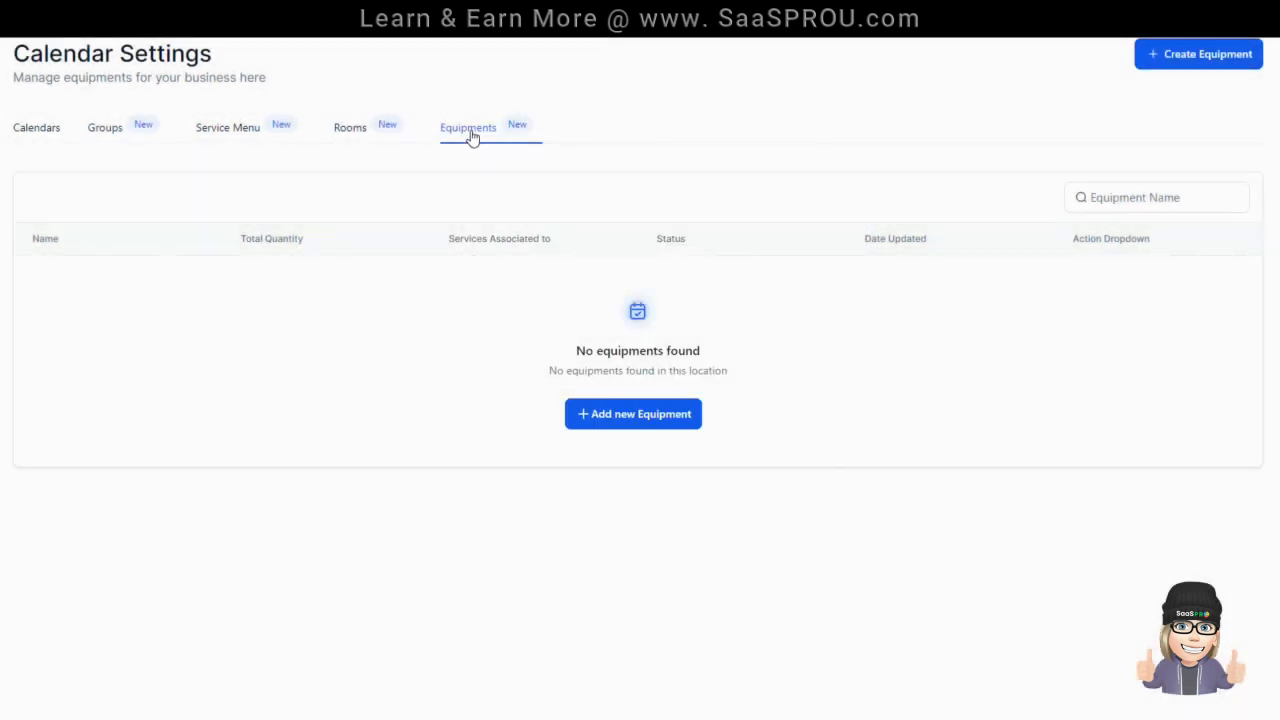
# Reopen a blank equipment form and read the explanations of Total Quantity and Out of Service Quantity.
pyautogui.click(655, 414)
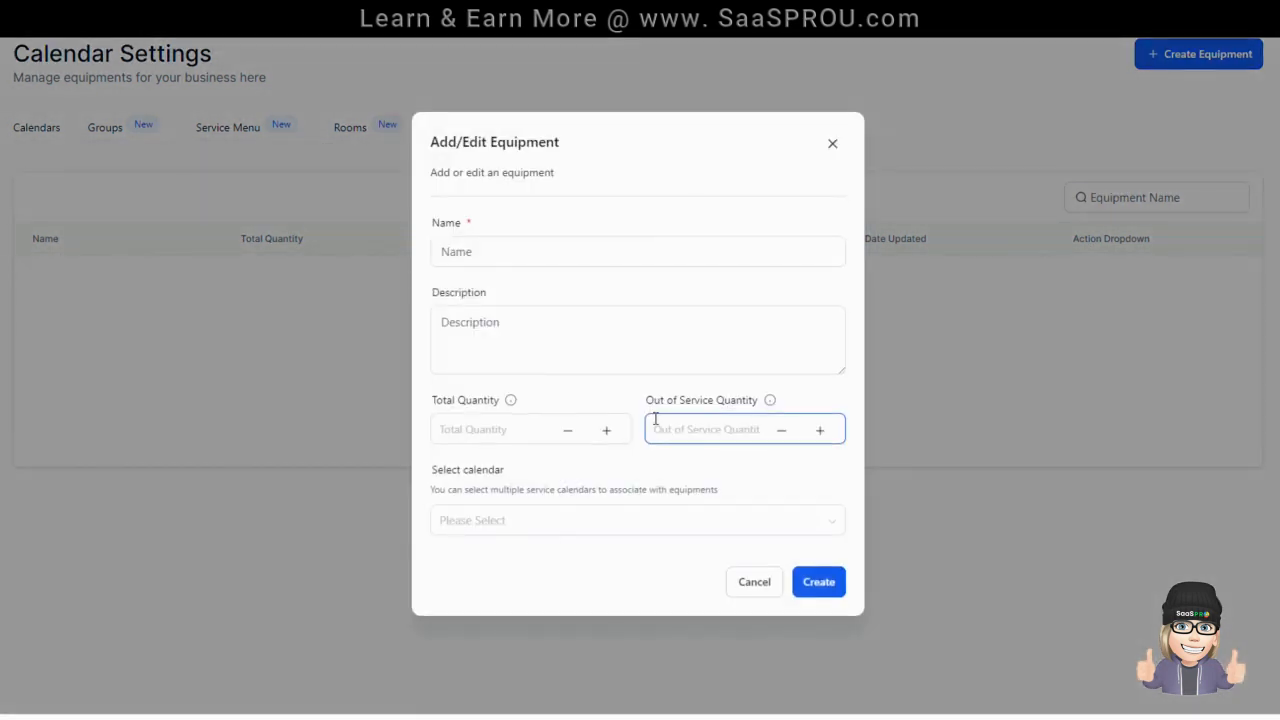
pyautogui.click(556, 432)
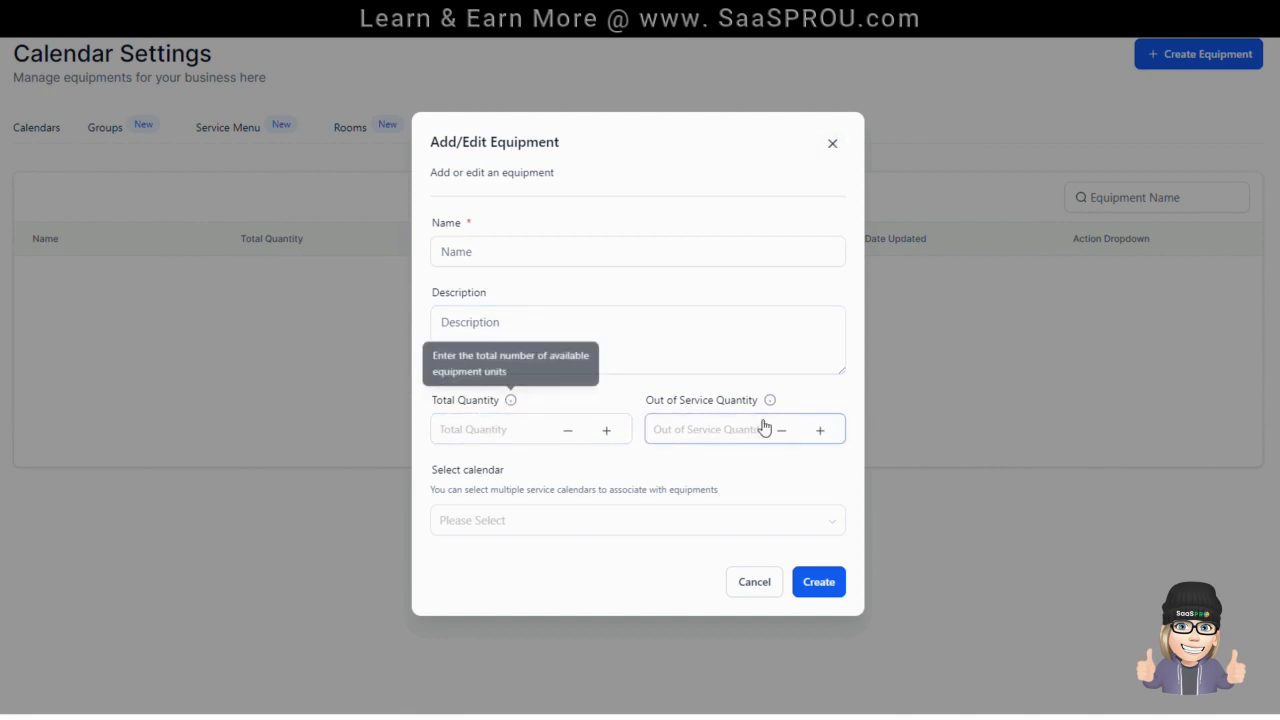
pyautogui.moveTo(768, 403)
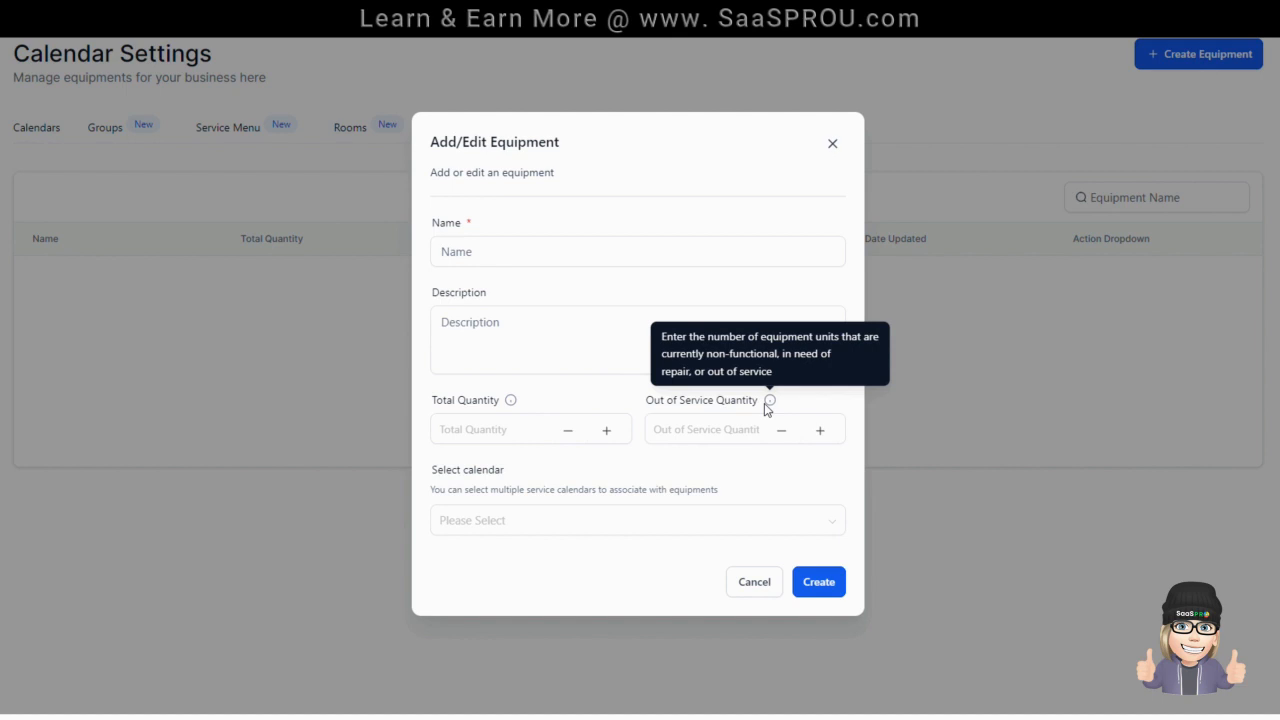
pyautogui.click(733, 433)
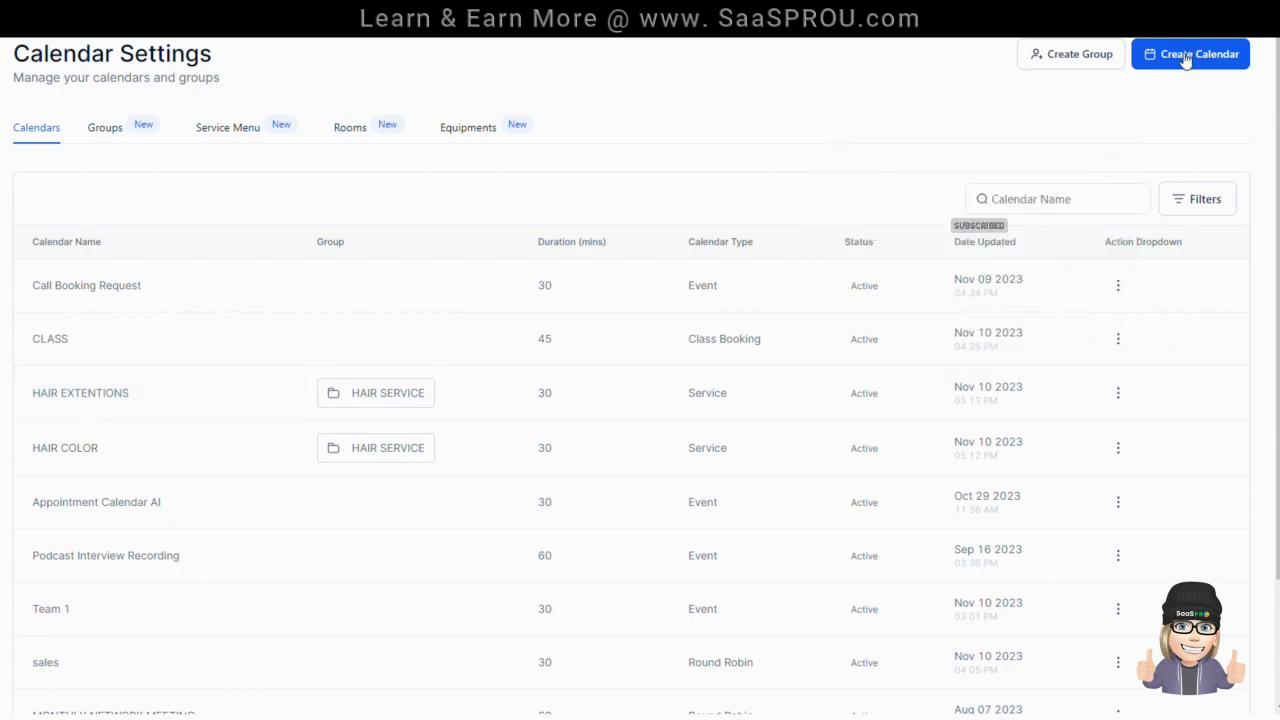
# Open the scheduling type choices for a new calendar.
pyautogui.click(1186, 57)
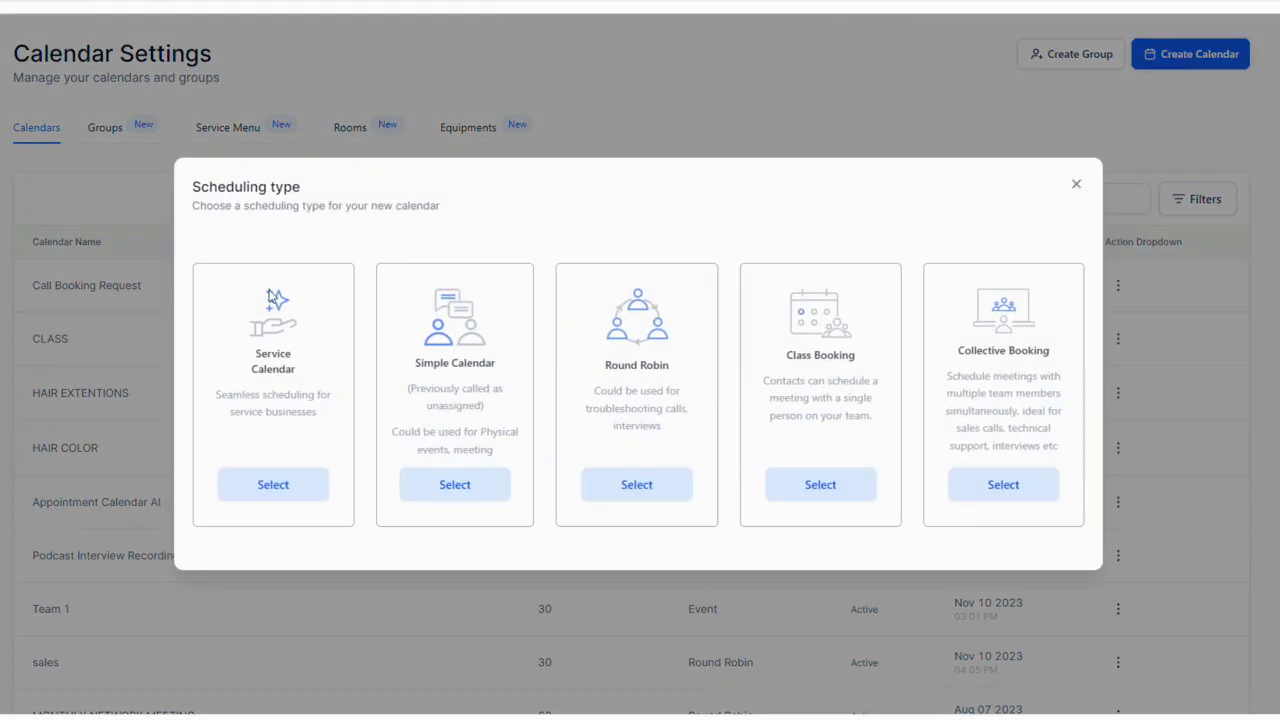